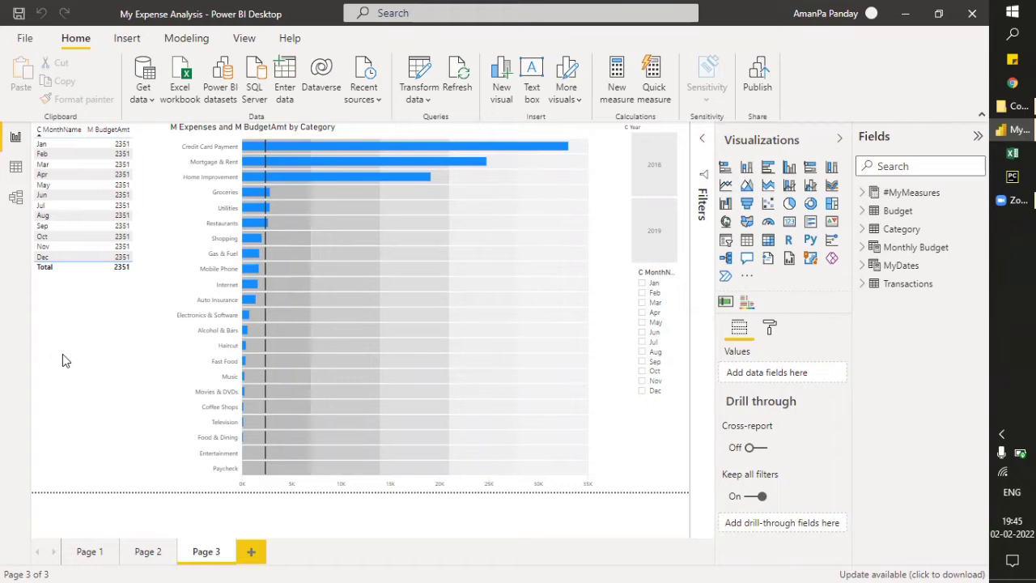
Open Page 1, view the default tooltips on its charts, and select the M NetIncome waterfall chart.
{"action": "left_click", "coordinate": [86, 551]}
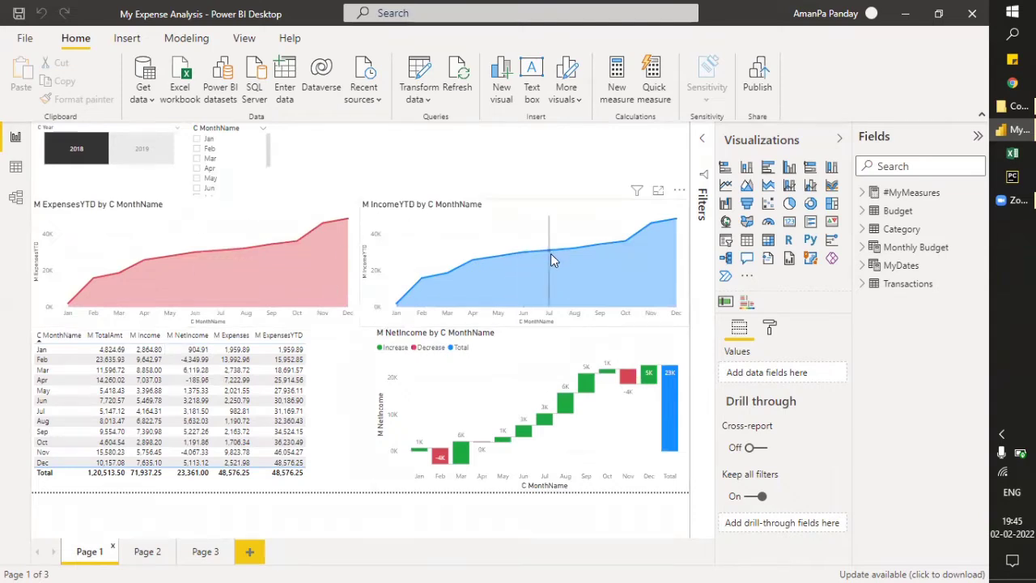
{"action": "mouse_move", "coordinate": [538, 255]}
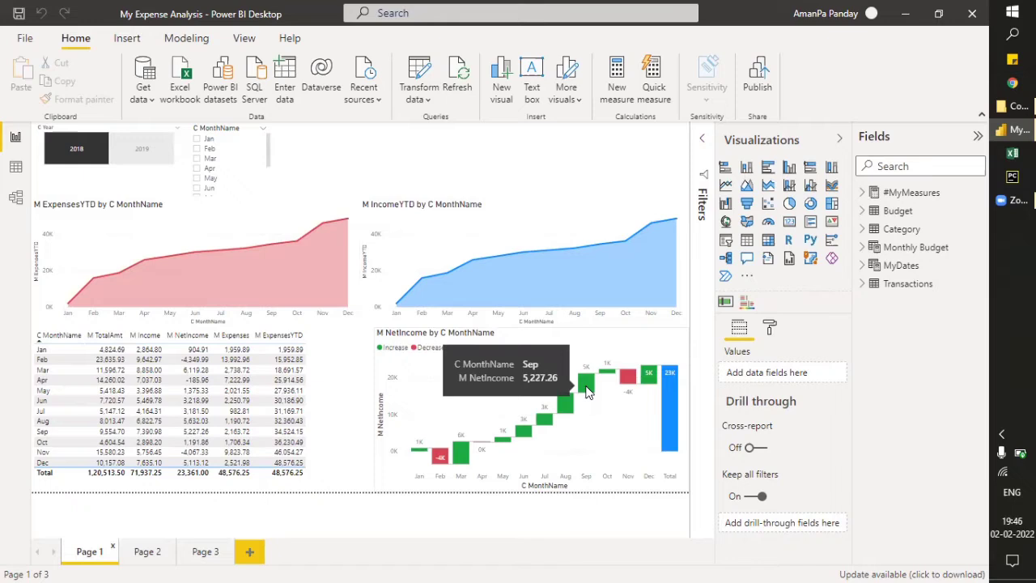
{"action": "left_click", "coordinate": [621, 342]}
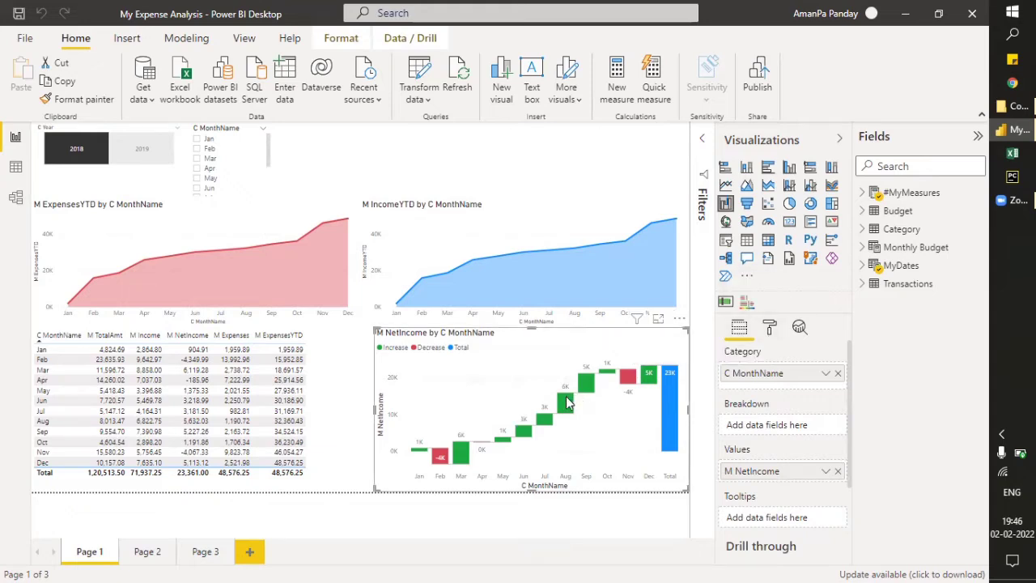
Turn the M NetIncome waterfall chart's tooltip off, compare it with the other charts, and turn the tooltip back on.
{"action": "left_click", "coordinate": [769, 327]}
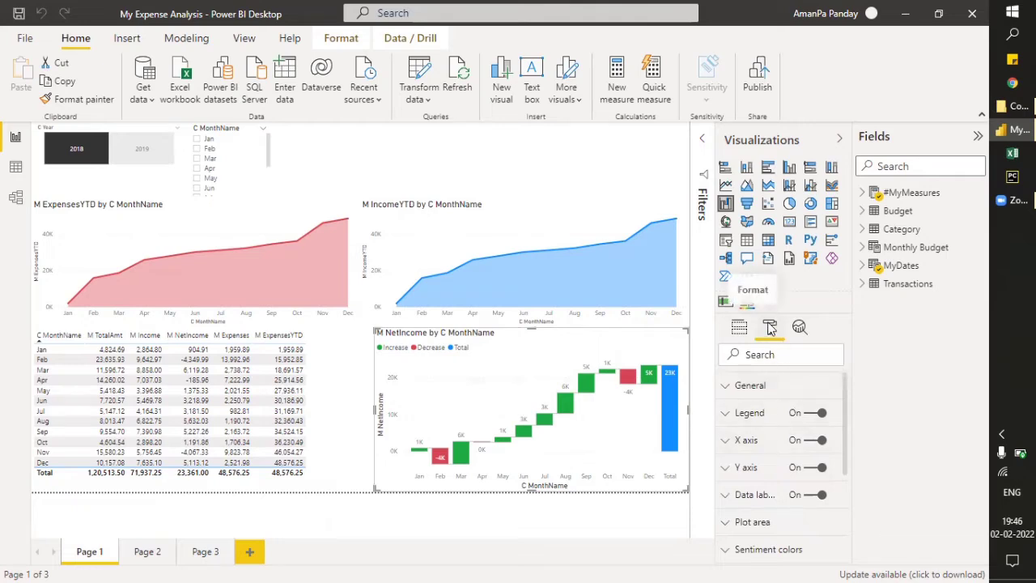
{"action": "scroll", "coordinate": [776, 447], "scroll_direction": "down", "scroll_amount": 5}
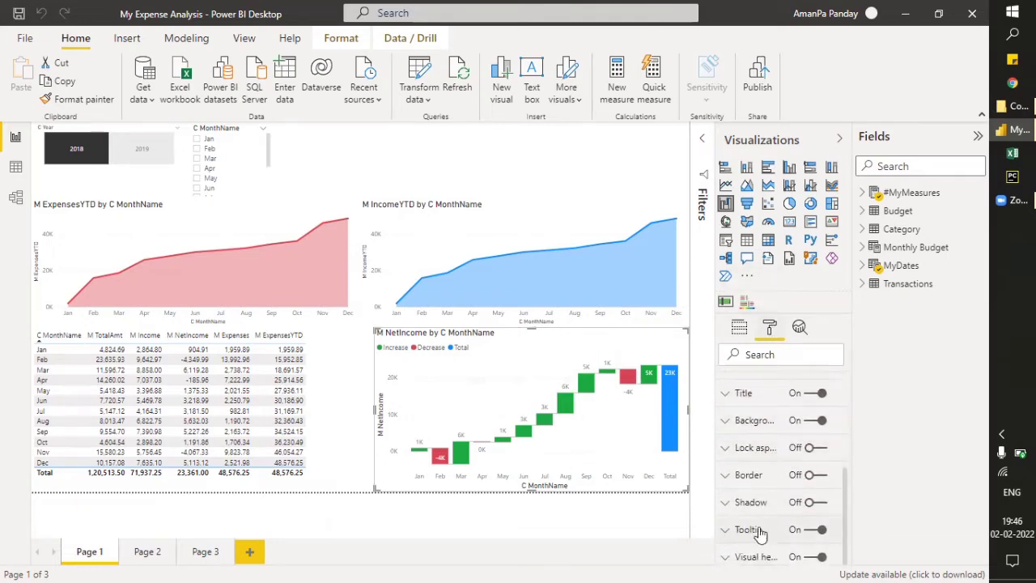
{"action": "left_click", "coordinate": [806, 530]}
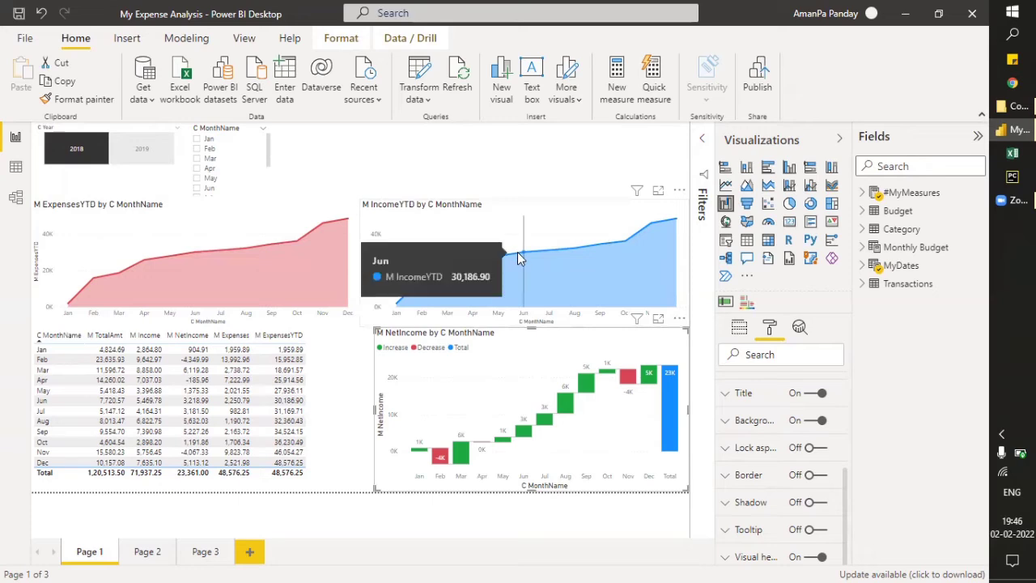
{"action": "mouse_move", "coordinate": [243, 246]}
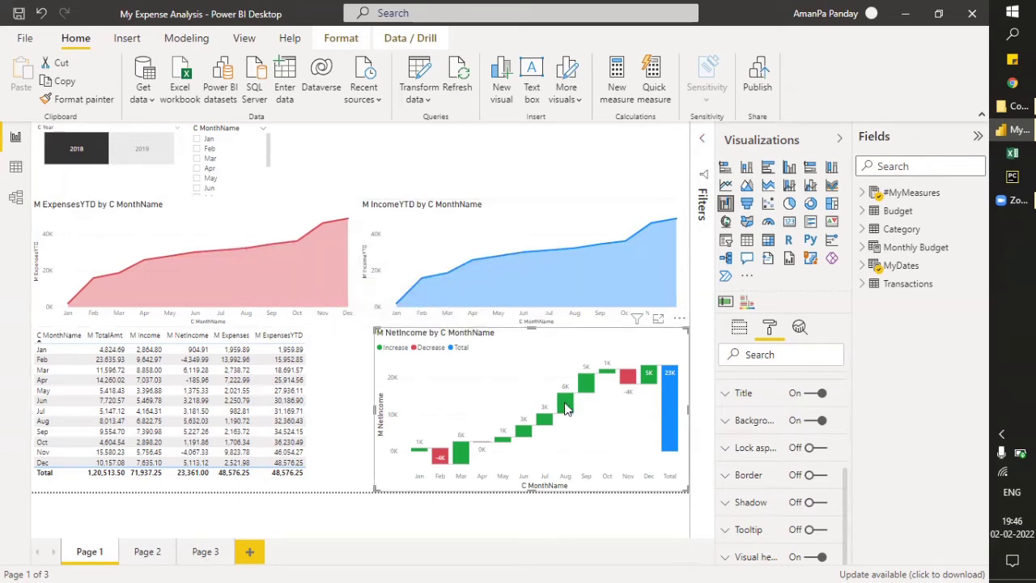
{"action": "left_click", "coordinate": [818, 531]}
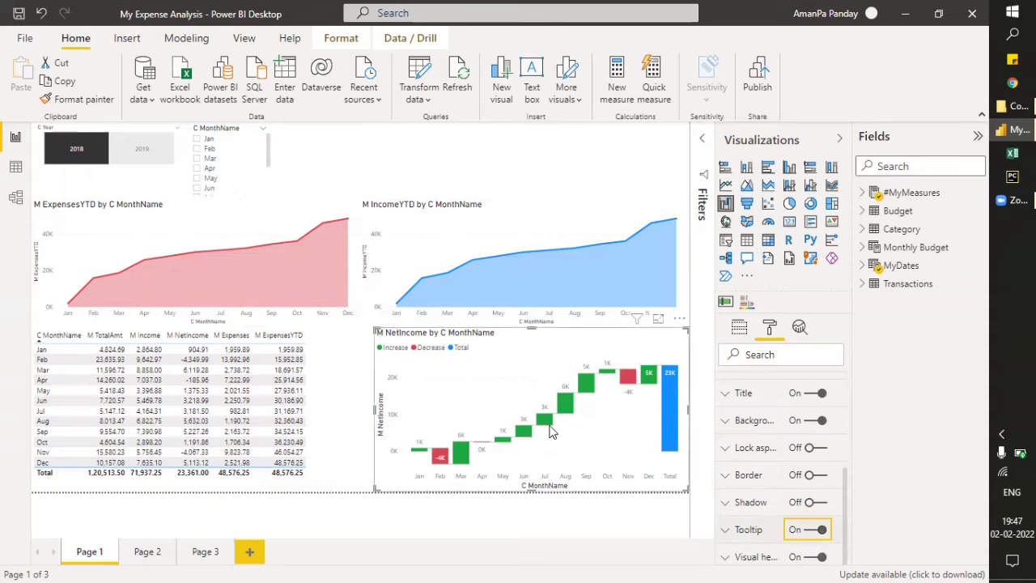
{"action": "mouse_move", "coordinate": [551, 432]}
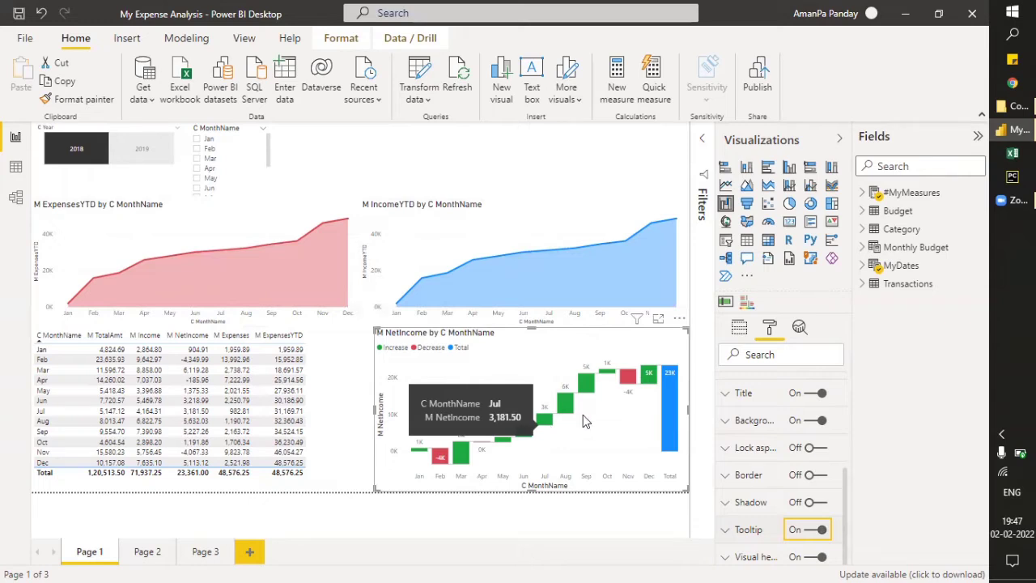
Add the M Expenses measure to the waterfall chart's tooltips and check the tooltip on several month bars.
{"action": "left_click", "coordinate": [739, 327]}
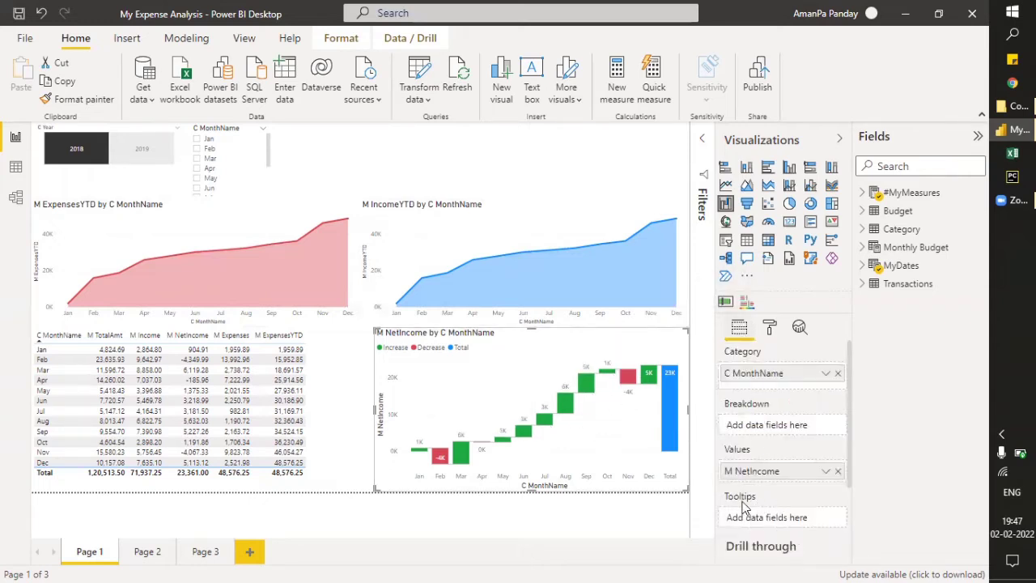
{"action": "mouse_move", "coordinate": [746, 499]}
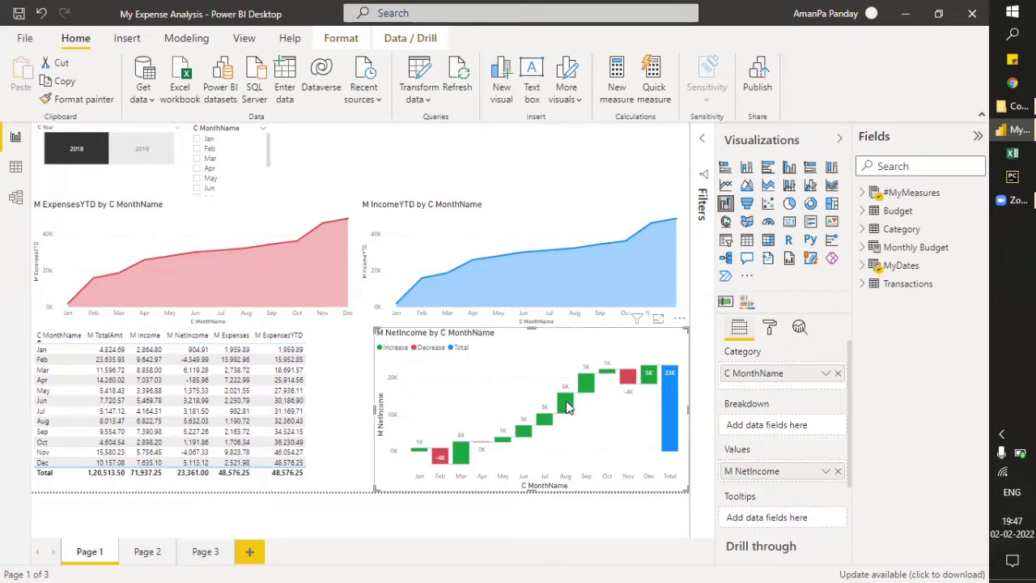
{"action": "mouse_move", "coordinate": [565, 406]}
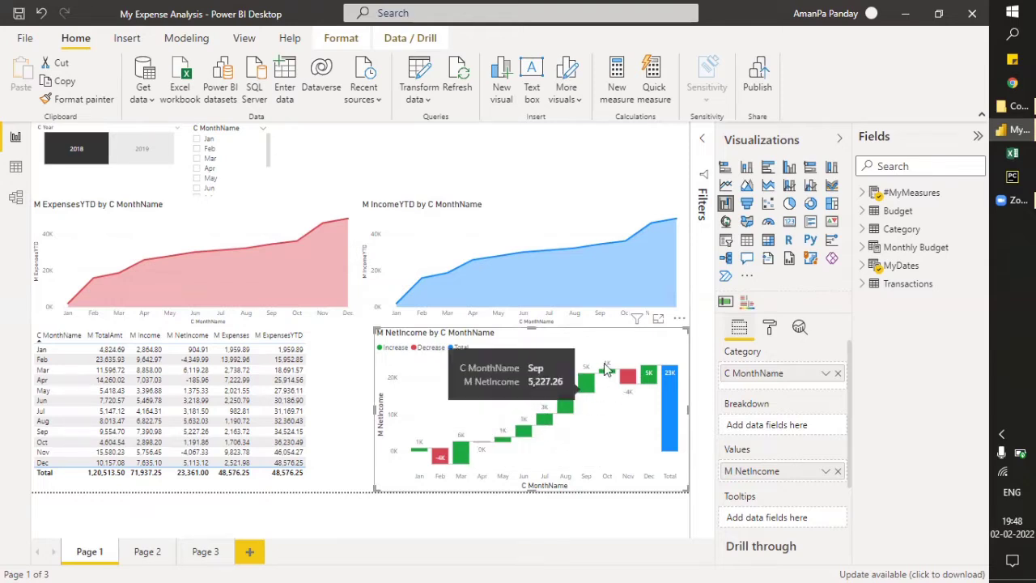
{"action": "left_click", "coordinate": [862, 193]}
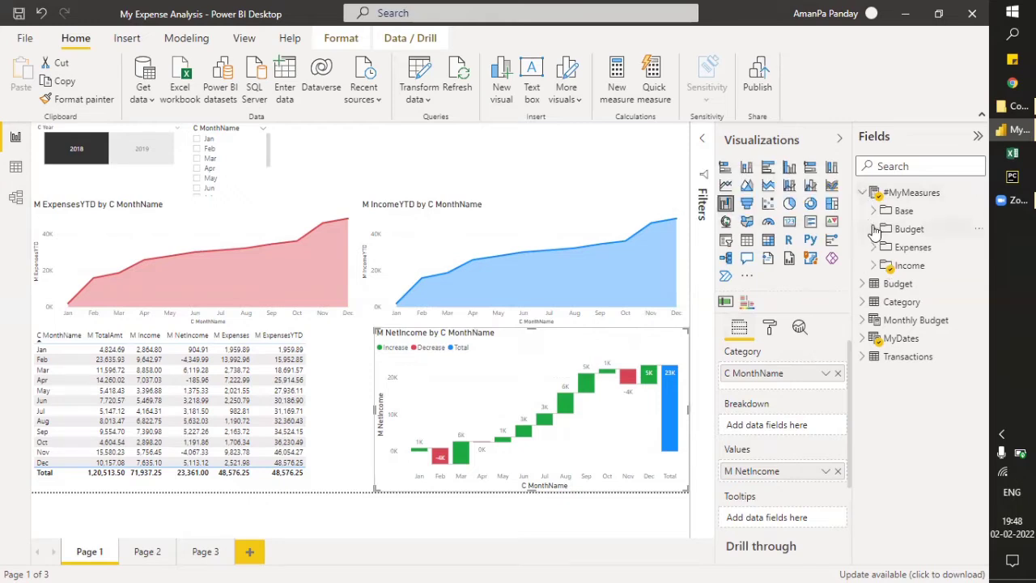
{"action": "left_click", "coordinate": [874, 230]}
{"action": "left_click", "coordinate": [874, 231]}
{"action": "left_click", "coordinate": [871, 247]}
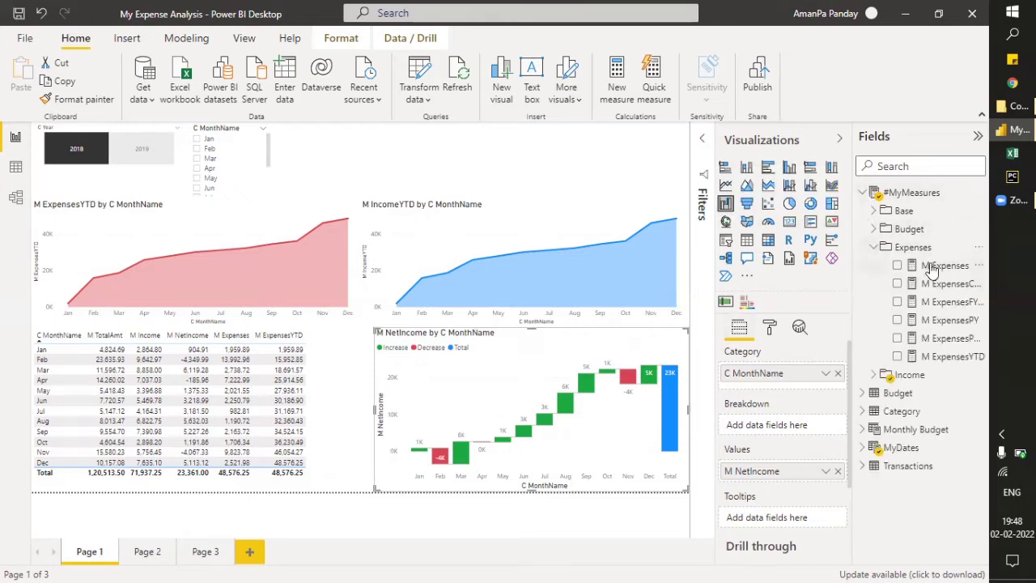
{"action": "left_click_drag", "start_coordinate": [852, 287], "coordinate": [829, 293]}
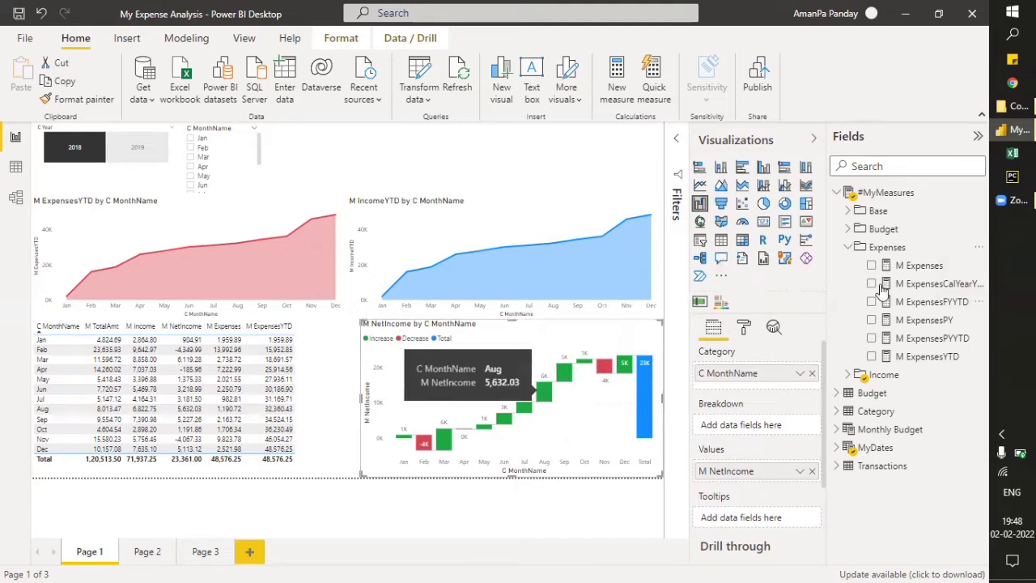
{"action": "left_click_drag", "start_coordinate": [919, 270], "coordinate": [753, 524]}
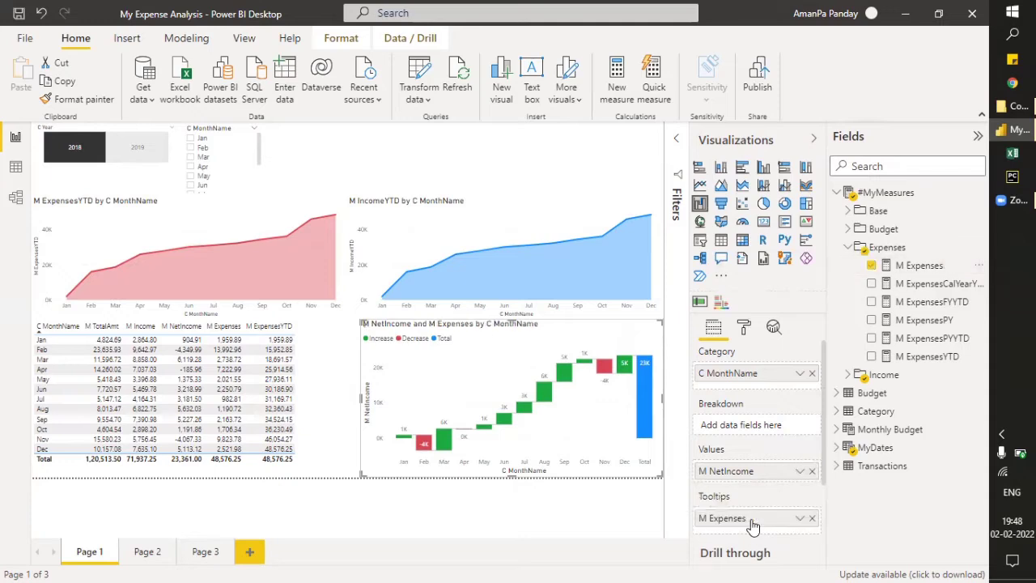
{"action": "mouse_move", "coordinate": [546, 393]}
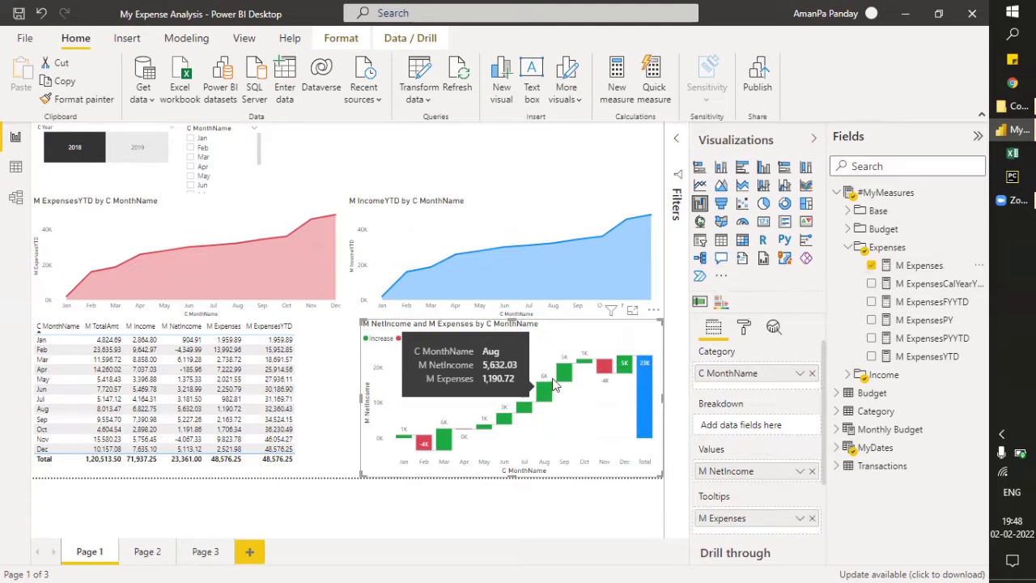
{"action": "mouse_move", "coordinate": [566, 373]}
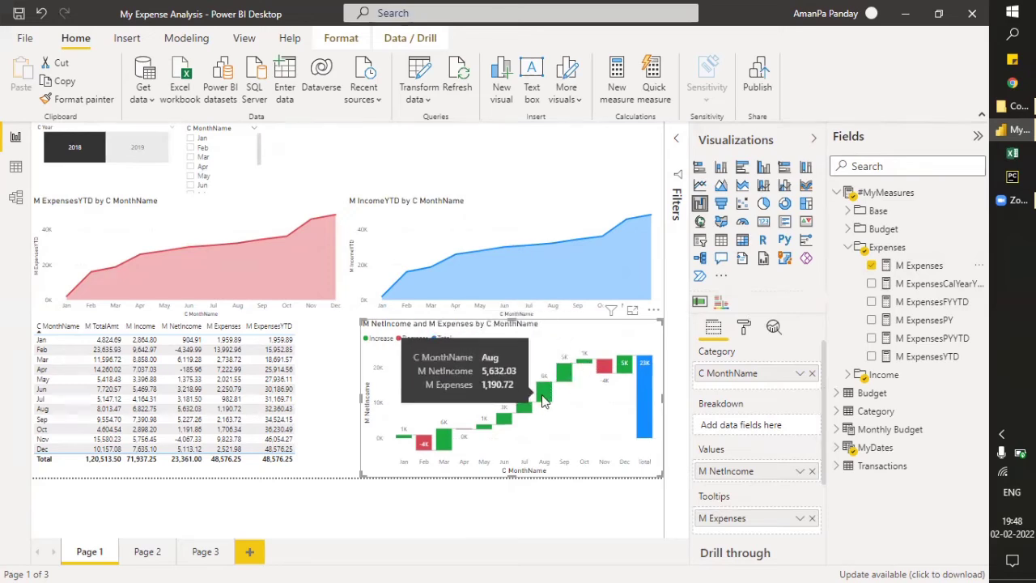
{"action": "mouse_move", "coordinate": [508, 423]}
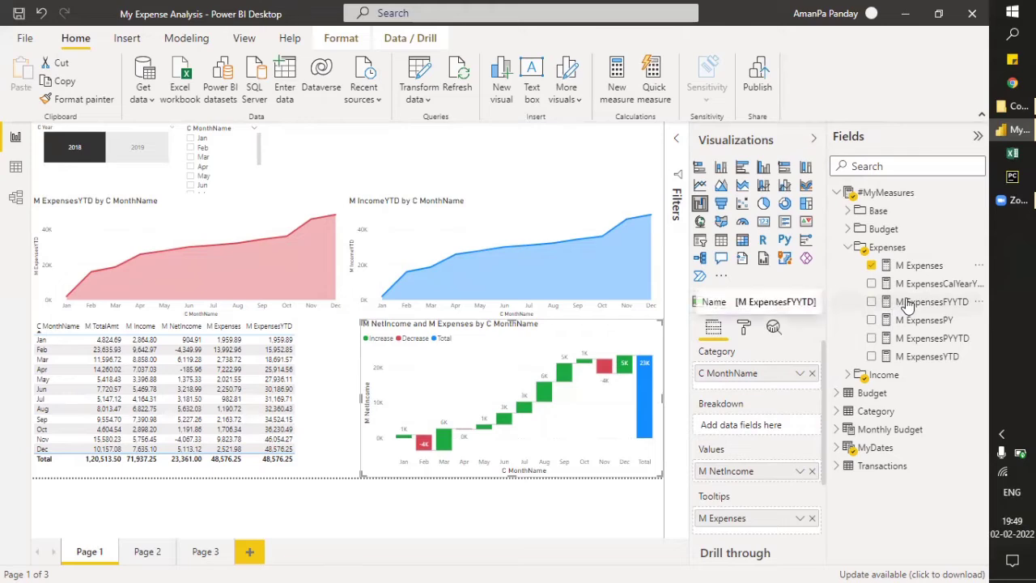
Add the M Income measure to the waterfall chart's tooltips and check the August bar's tooltip.
{"action": "left_click", "coordinate": [848, 212]}
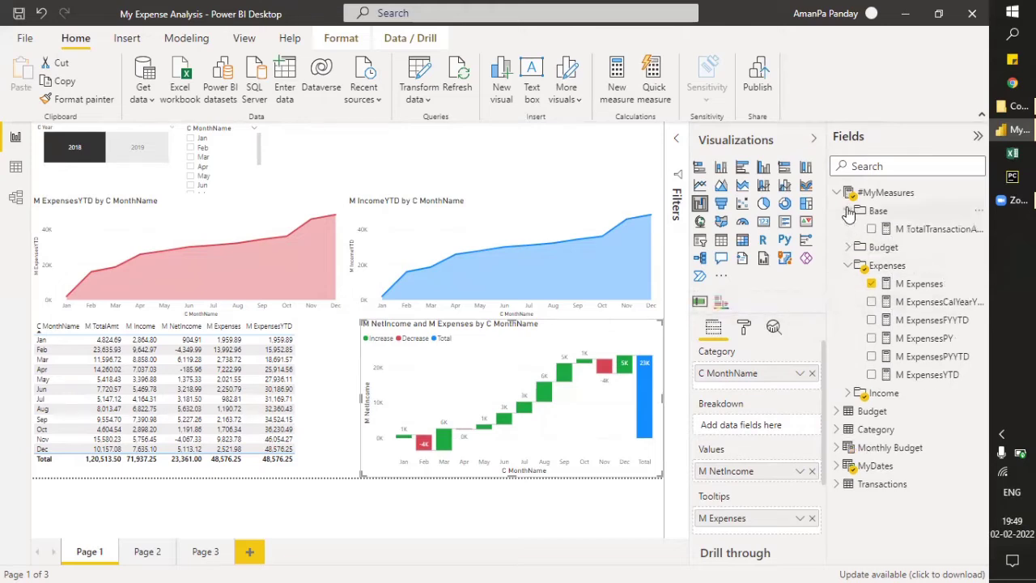
{"action": "left_click", "coordinate": [848, 212]}
{"action": "left_click", "coordinate": [848, 230]}
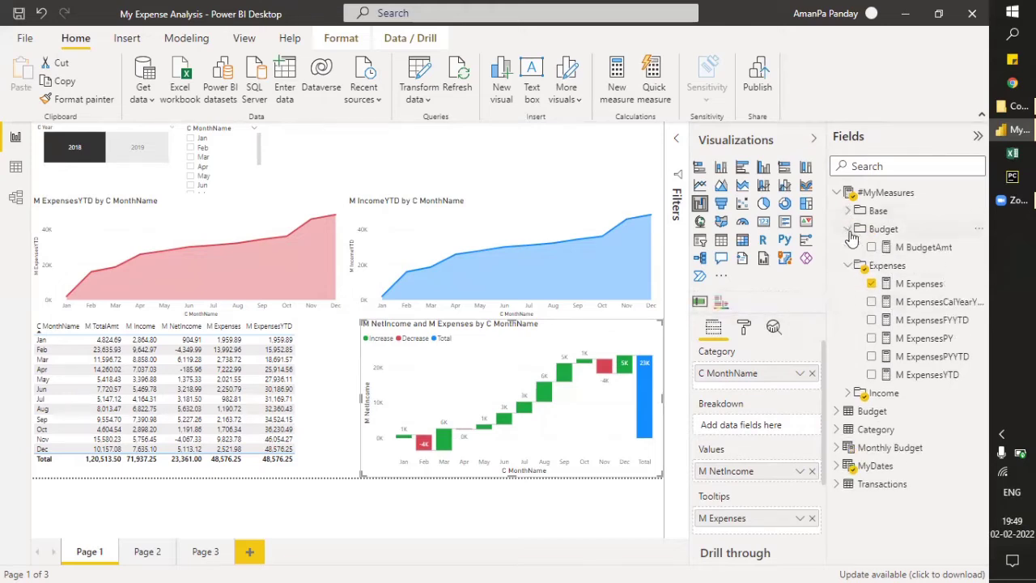
{"action": "left_click", "coordinate": [848, 229]}
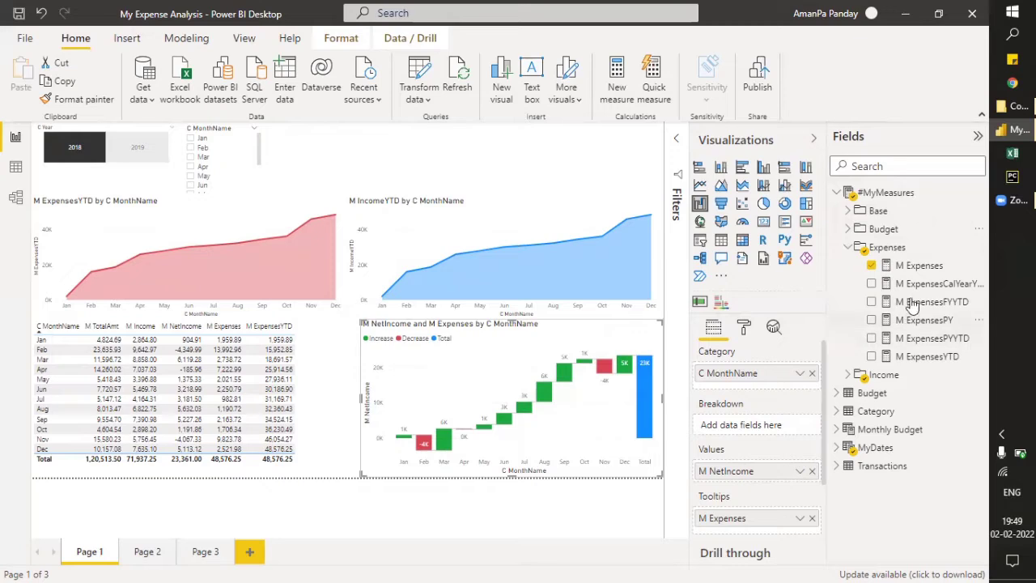
{"action": "left_click", "coordinate": [847, 377]}
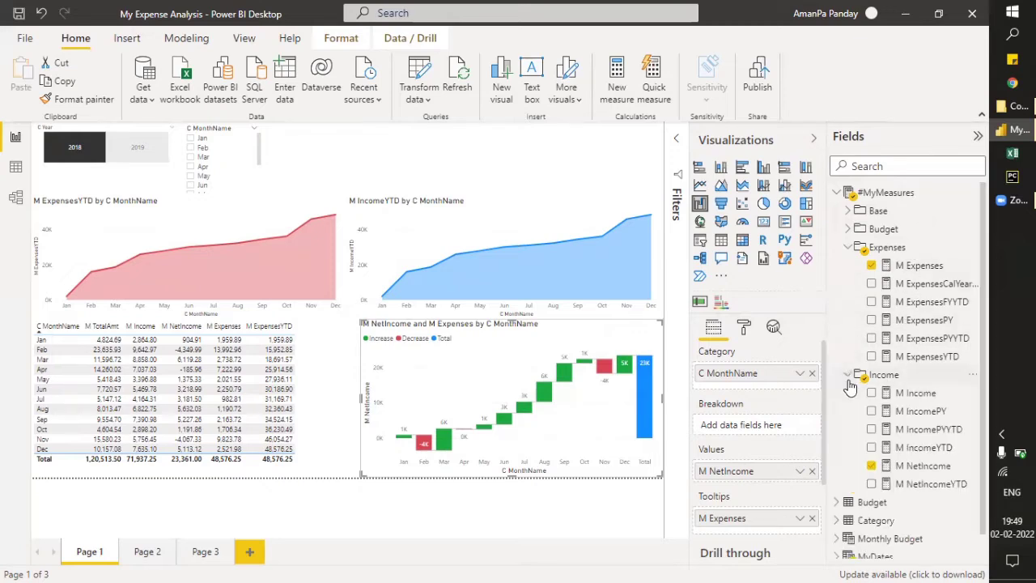
{"action": "left_click_drag", "start_coordinate": [919, 393], "coordinate": [783, 530]}
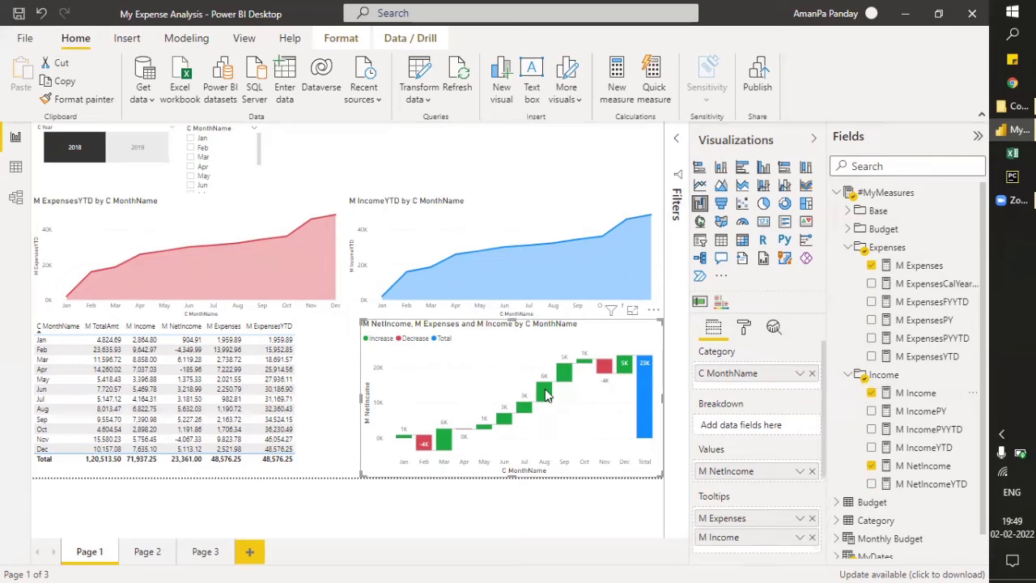
{"action": "mouse_move", "coordinate": [545, 394]}
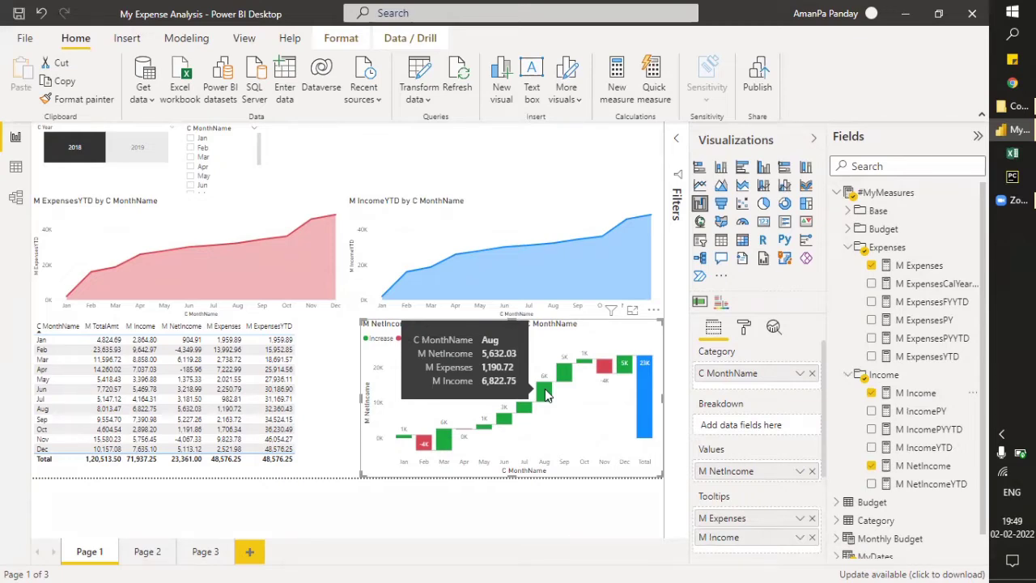
Add the M Expenses and M Income measures to the M IncomeYTD area chart's tooltips and check the result.
{"action": "left_click", "coordinate": [438, 220]}
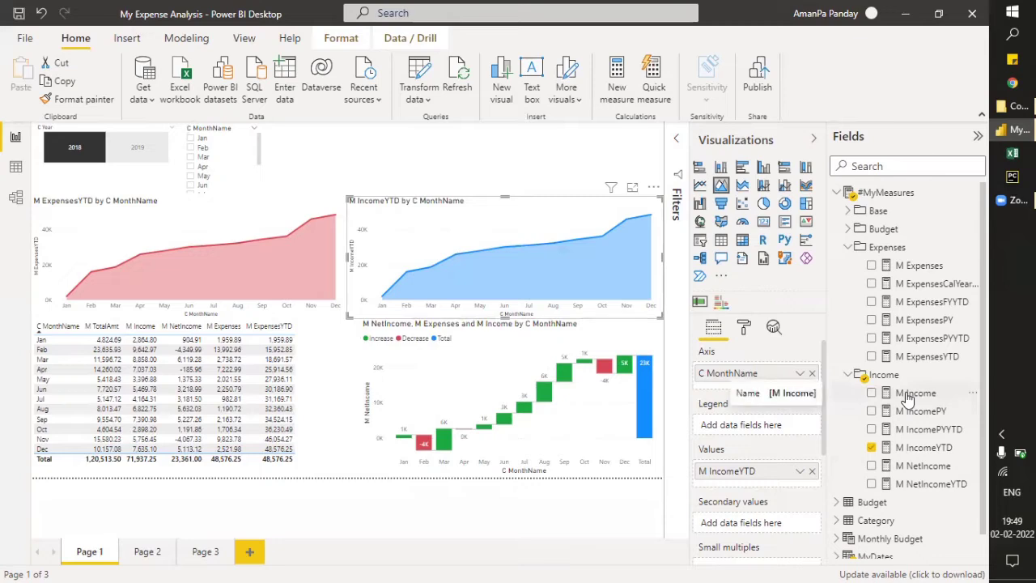
{"action": "left_click_drag", "start_coordinate": [908, 396], "coordinate": [834, 394]}
{"action": "scroll", "coordinate": [741, 458], "scroll_direction": "down", "scroll_amount": 5}
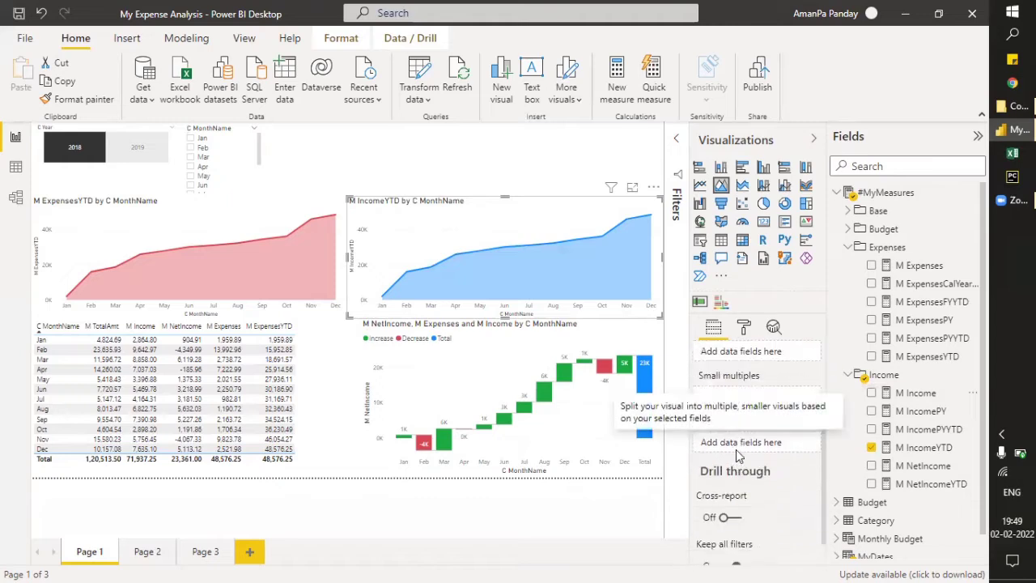
{"action": "left_click_drag", "start_coordinate": [921, 267], "coordinate": [773, 413]}
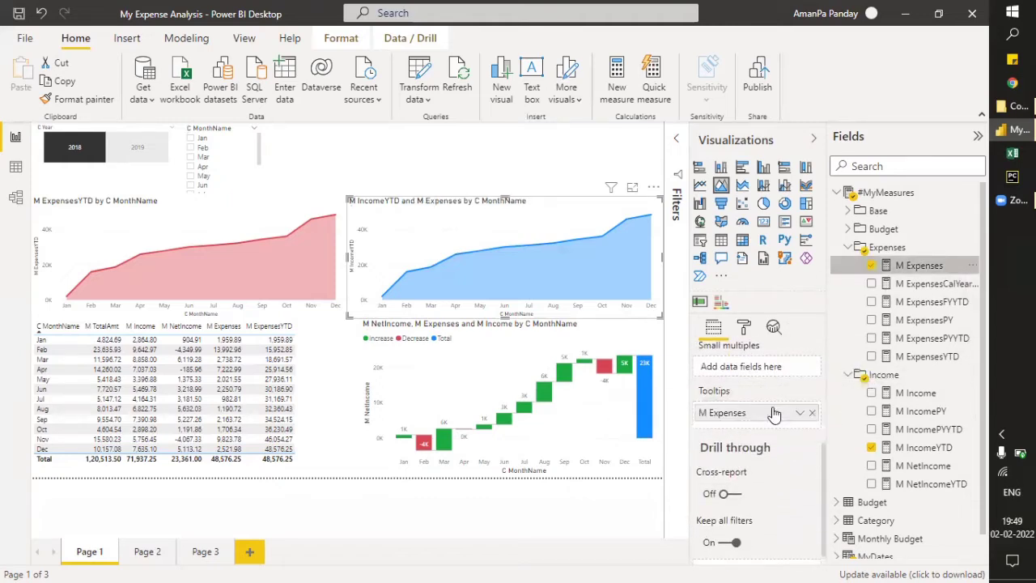
{"action": "left_click_drag", "start_coordinate": [916, 394], "coordinate": [772, 430]}
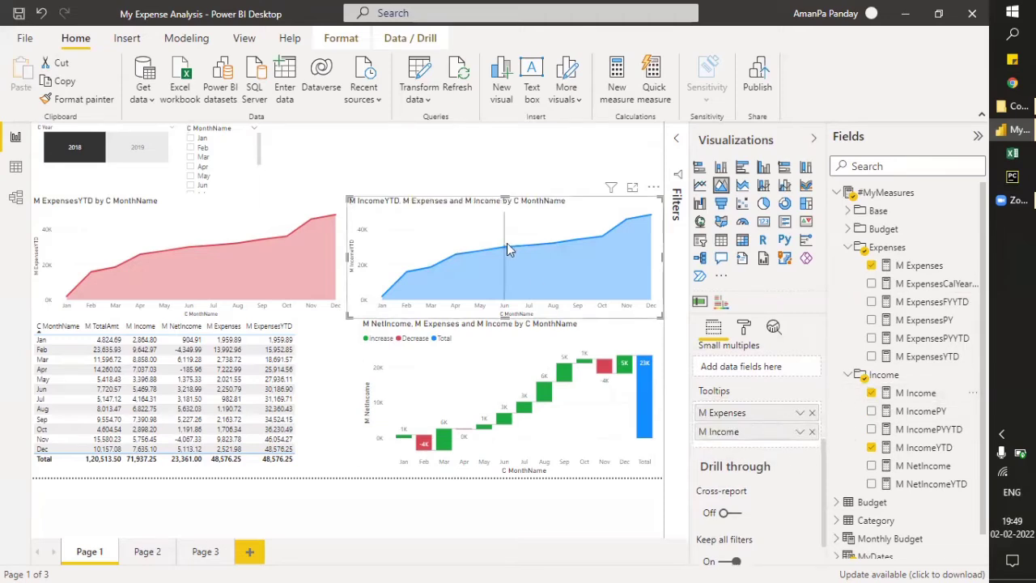
{"action": "mouse_move", "coordinate": [517, 245]}
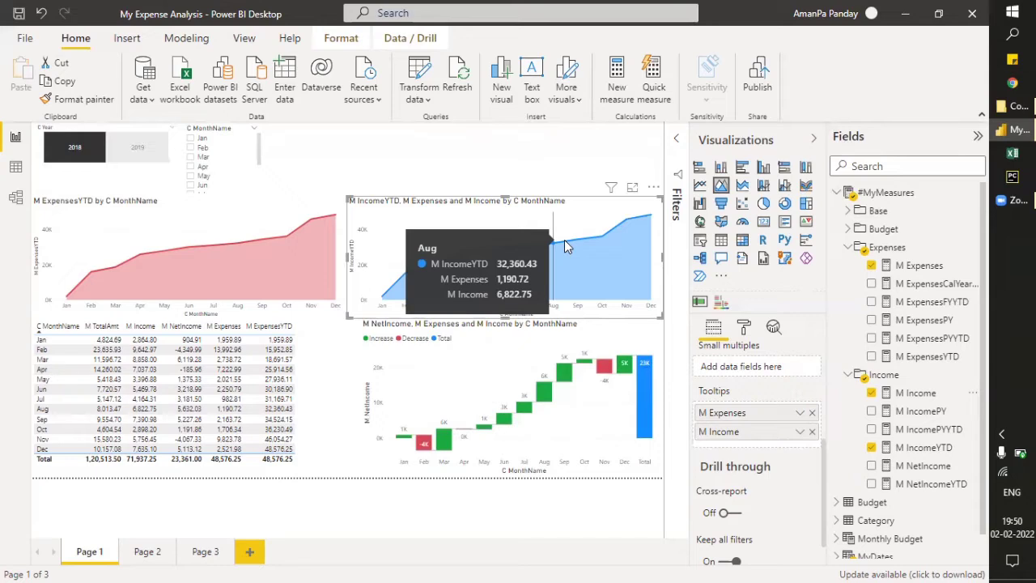
Add a new report page and turn on its Tooltip setting in the page information.
{"action": "left_click", "coordinate": [250, 552]}
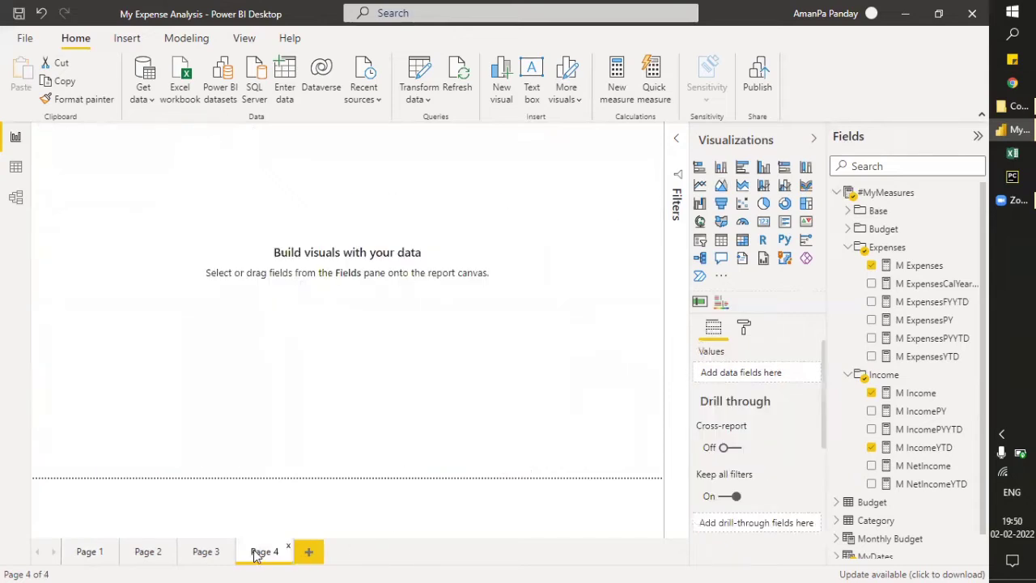
{"action": "left_click", "coordinate": [94, 553]}
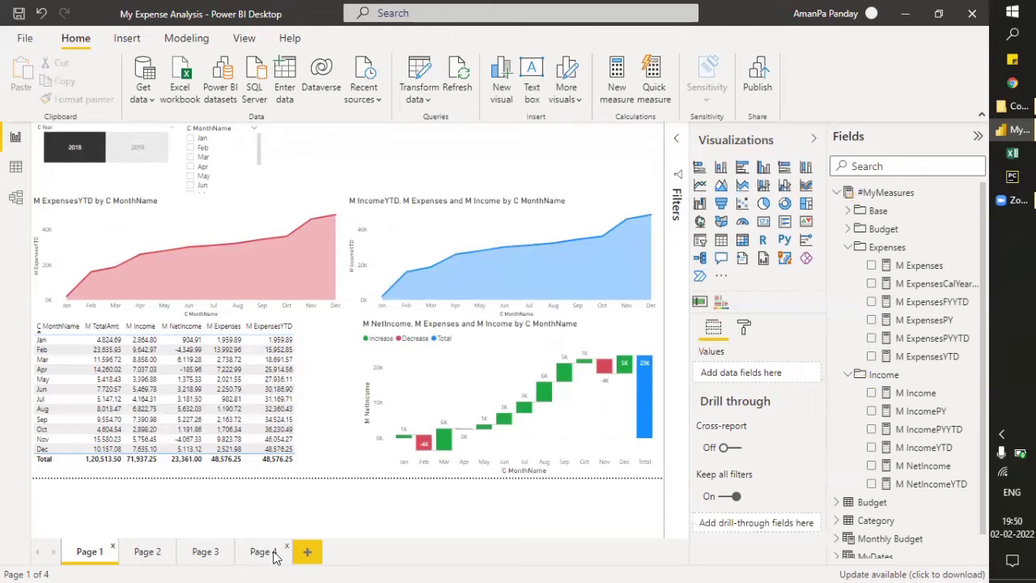
{"action": "left_click", "coordinate": [263, 552]}
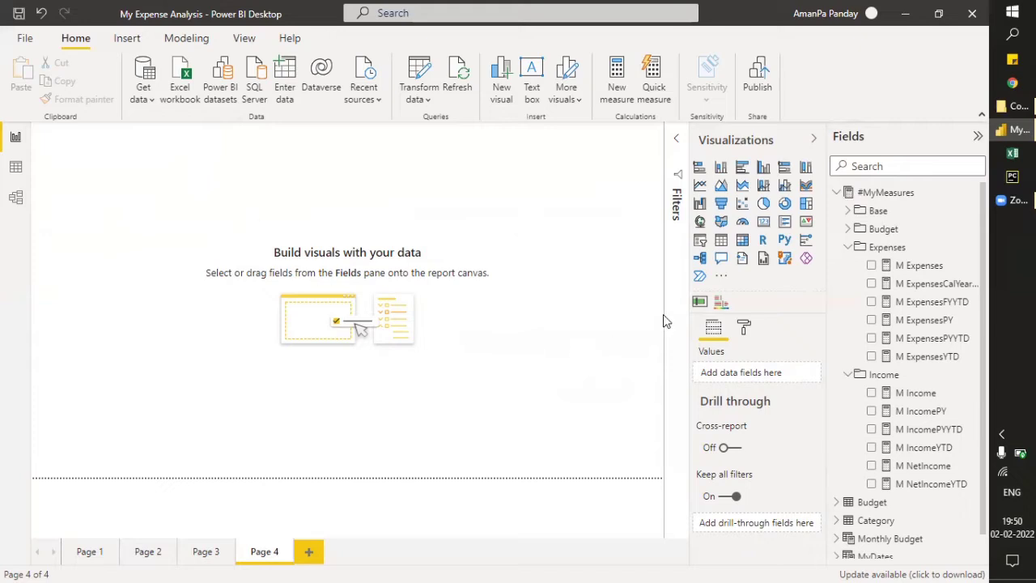
{"action": "left_click", "coordinate": [746, 329]}
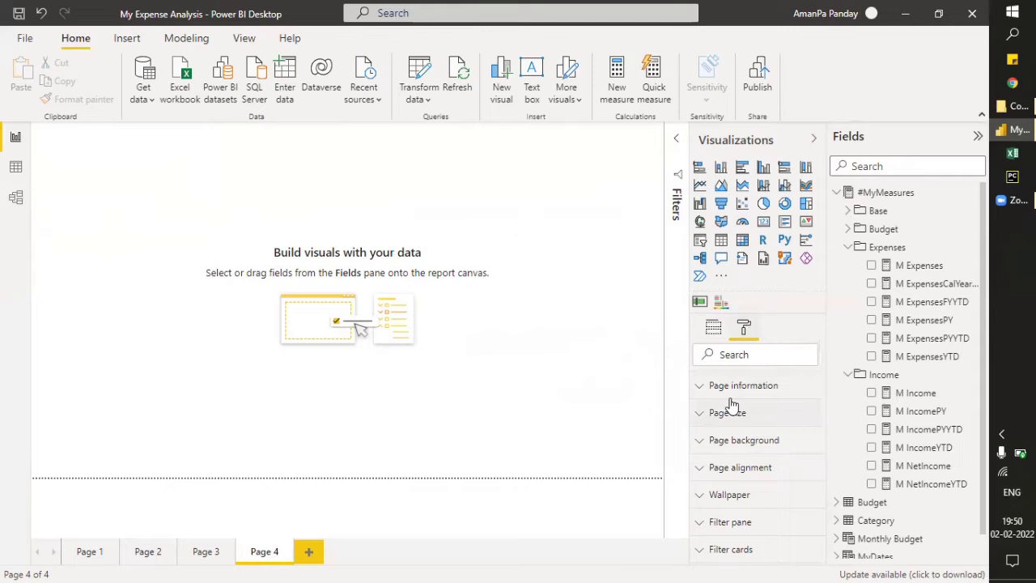
{"action": "left_click", "coordinate": [702, 386]}
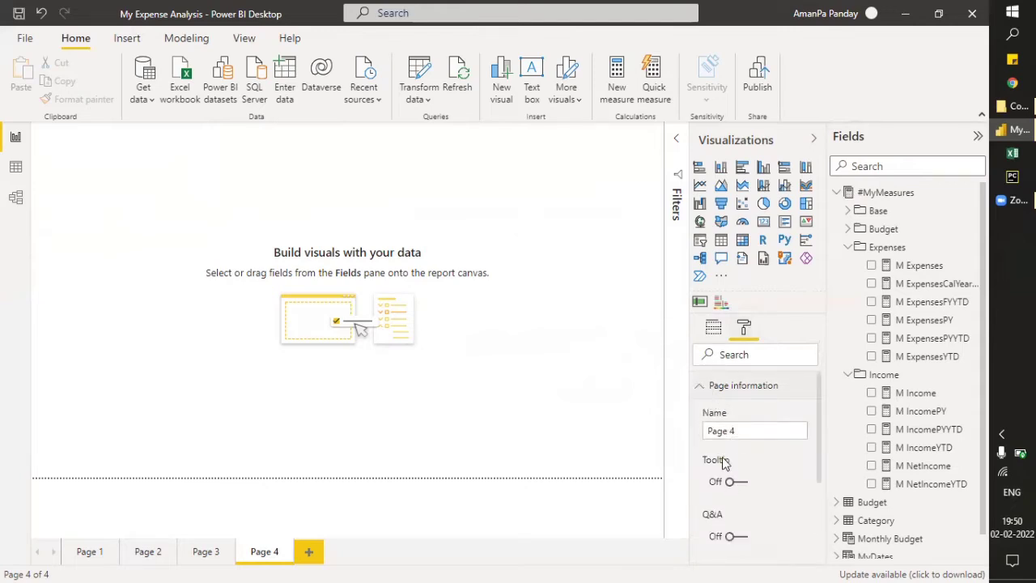
{"action": "left_click", "coordinate": [733, 483]}
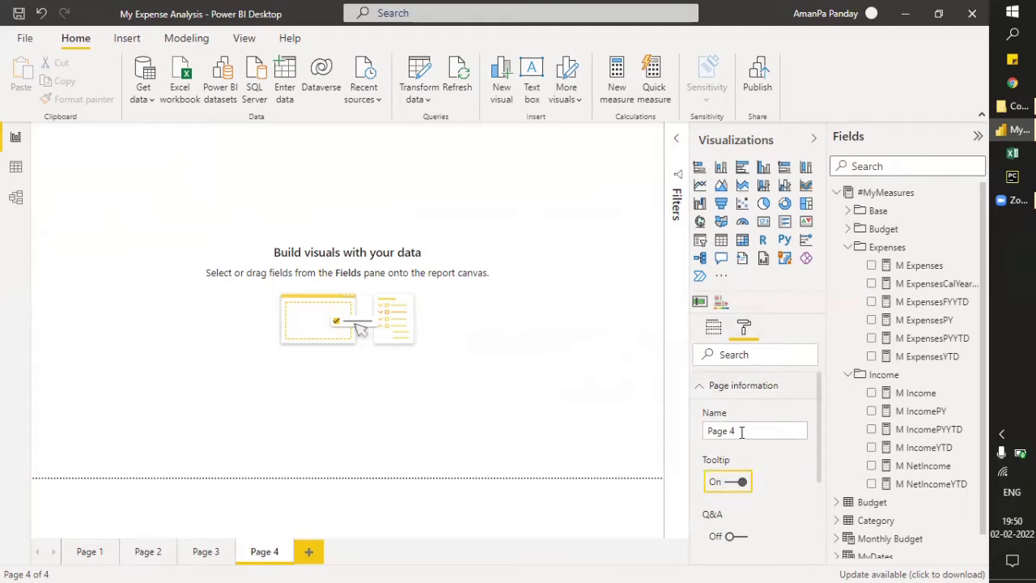
Rename the new report page as MyToolTip.
{"action": "left_click", "coordinate": [699, 432]}
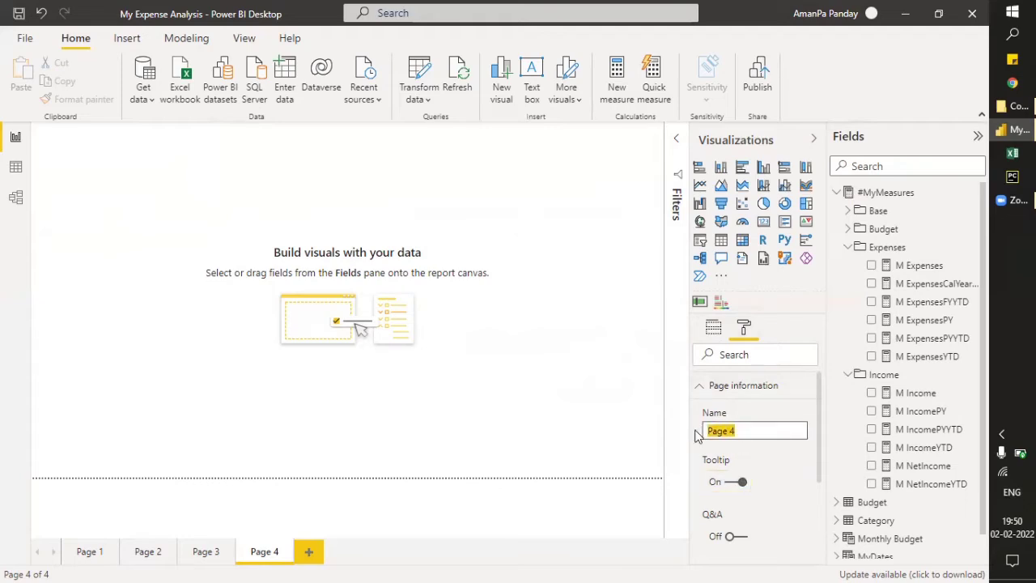
{"action": "type", "text": "MyTool"}
{"action": "type", "text": "Tip"}
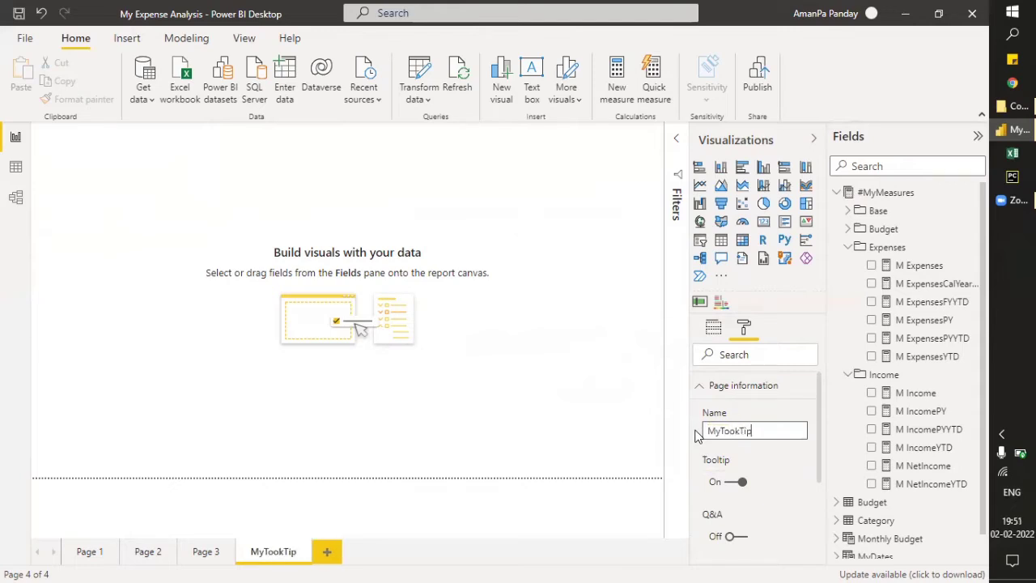
{"action": "key", "text": "BackSpace"}
{"action": "key", "text": "BackSpace"}
{"action": "key", "text": "BackSpace"}
{"action": "key", "text": "BackSpace"}
{"action": "type", "text": "l"}
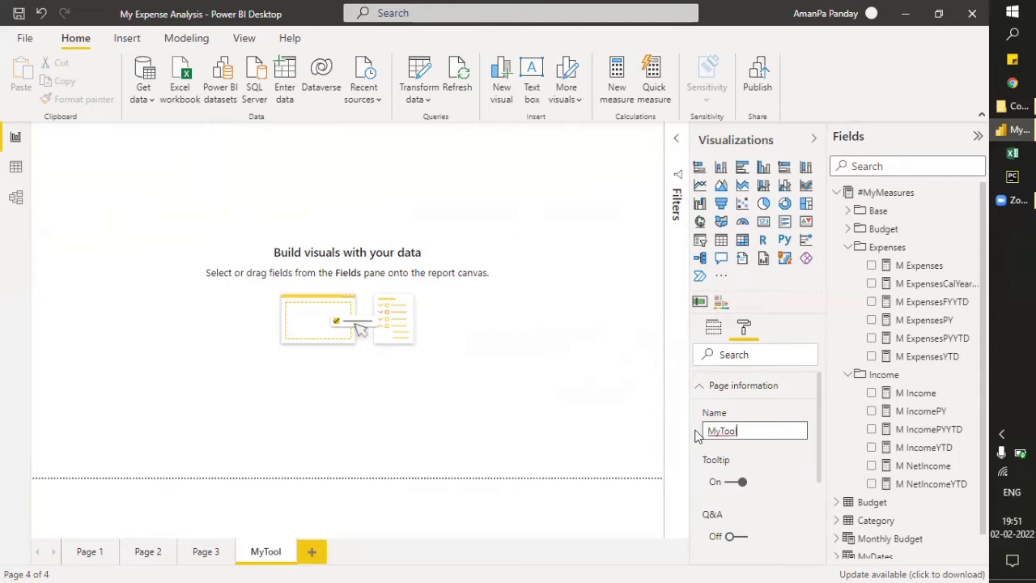
{"action": "type", "text": "Tip"}
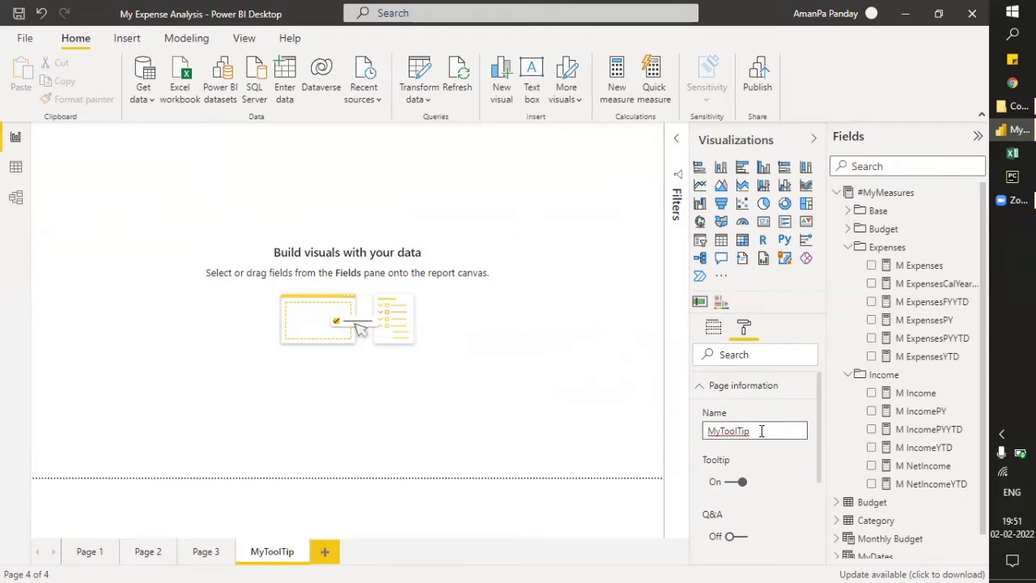
{"action": "double_click", "coordinate": [699, 436]}
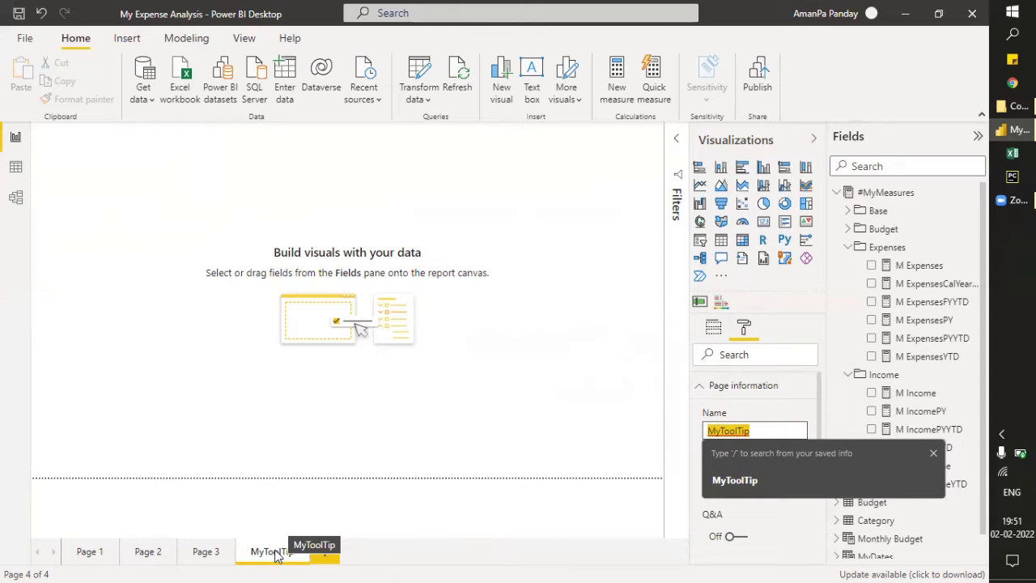
{"action": "left_click", "coordinate": [747, 407]}
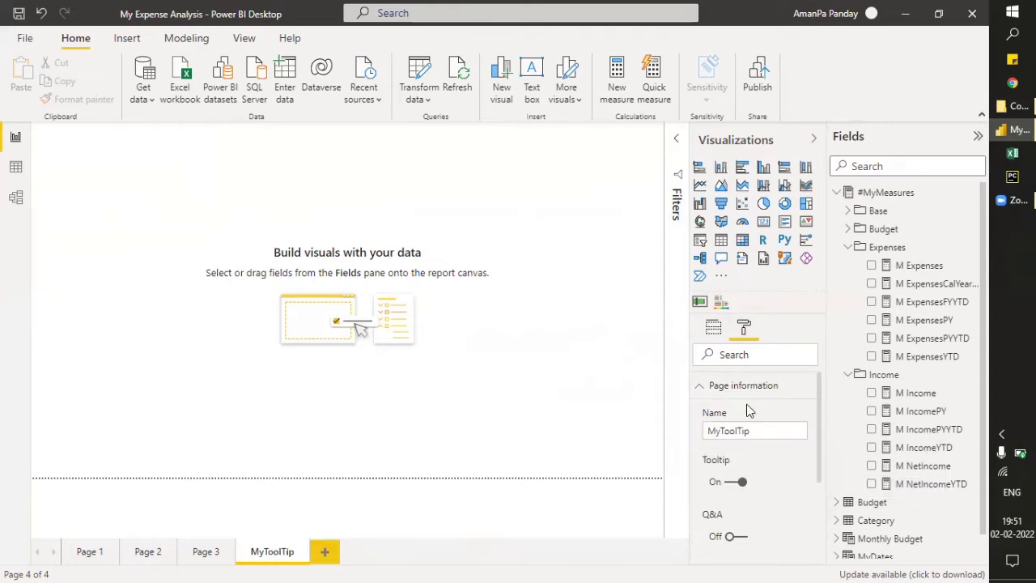
Set the MyToolTip page's size type to Tooltip.
{"action": "left_click", "coordinate": [700, 392]}
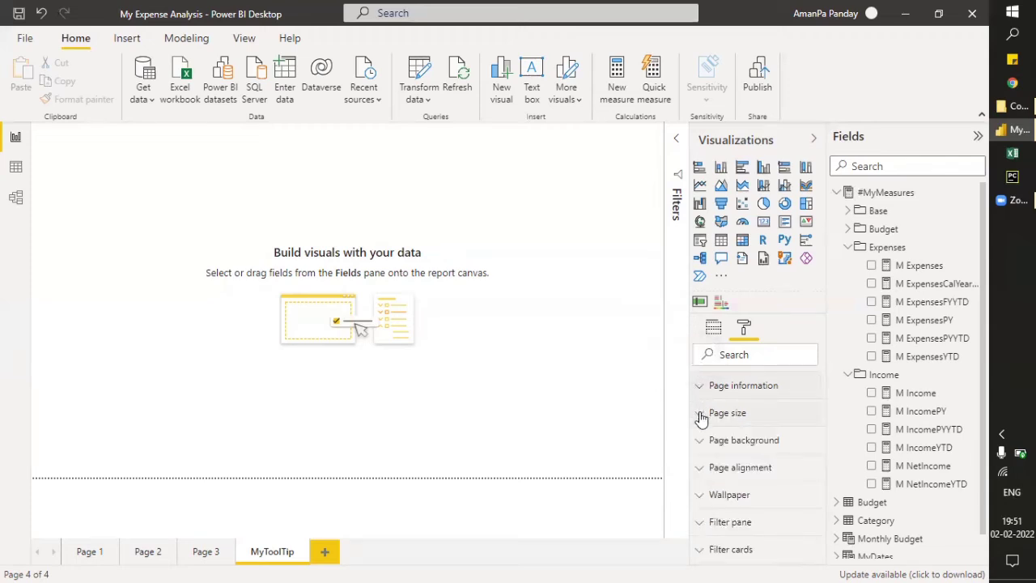
{"action": "left_click", "coordinate": [700, 416]}
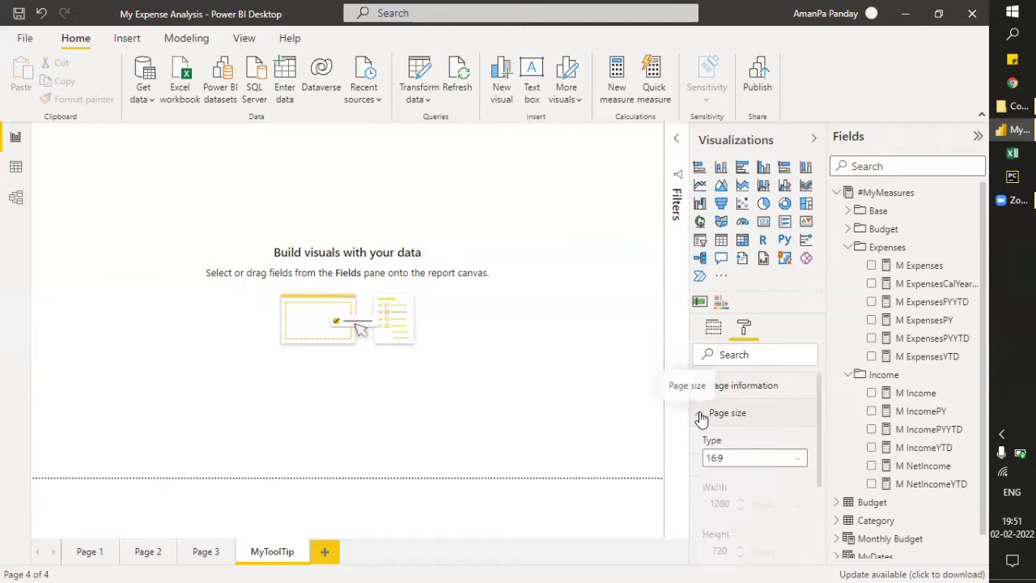
{"action": "left_click", "coordinate": [745, 460]}
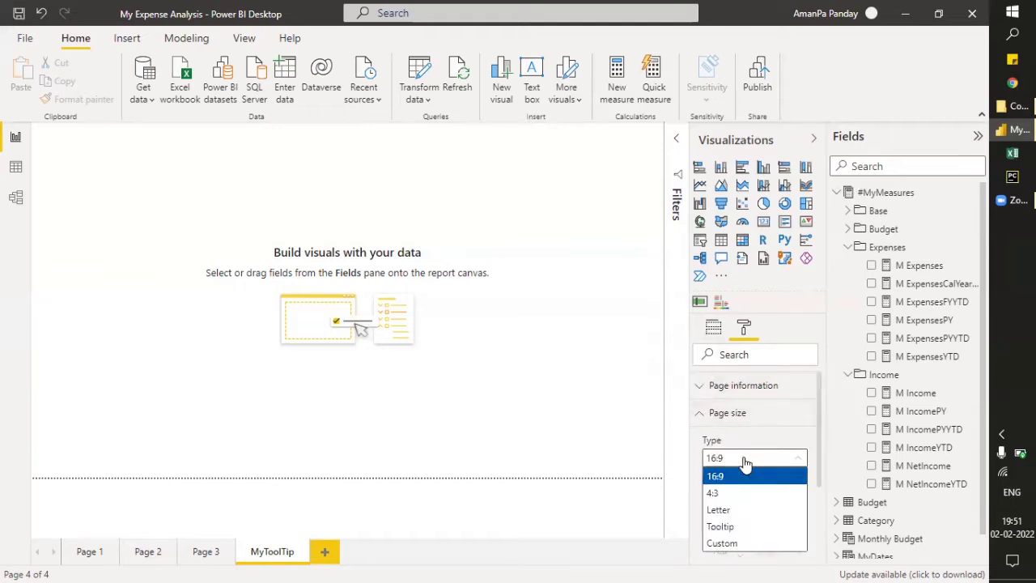
{"action": "left_click", "coordinate": [745, 459]}
{"action": "left_click", "coordinate": [702, 390]}
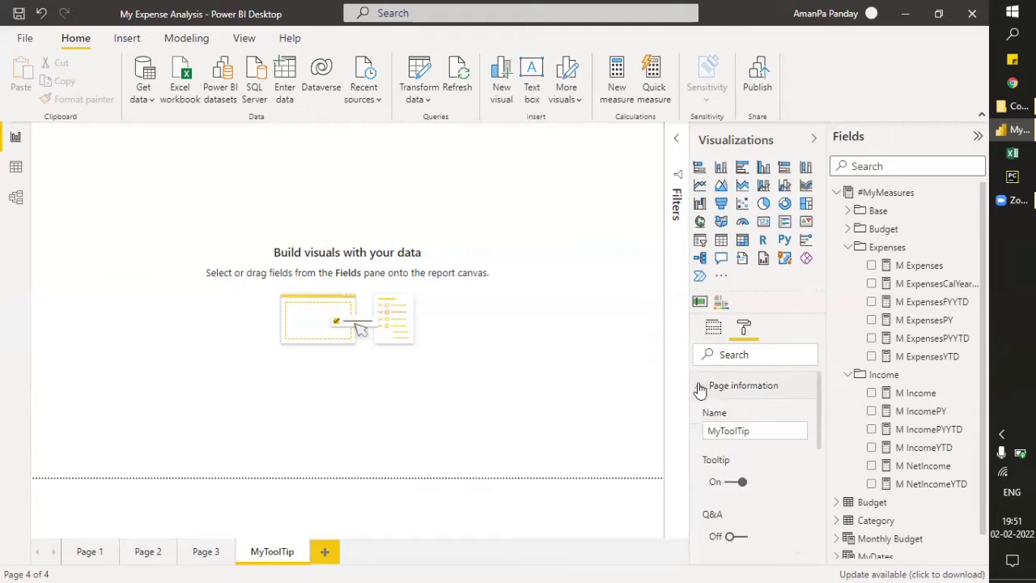
{"action": "scroll", "coordinate": [759, 459], "scroll_direction": "down", "scroll_amount": 1}
{"action": "scroll", "coordinate": [759, 463], "scroll_direction": "down", "scroll_amount": 4}
{"action": "left_click", "coordinate": [751, 479]}
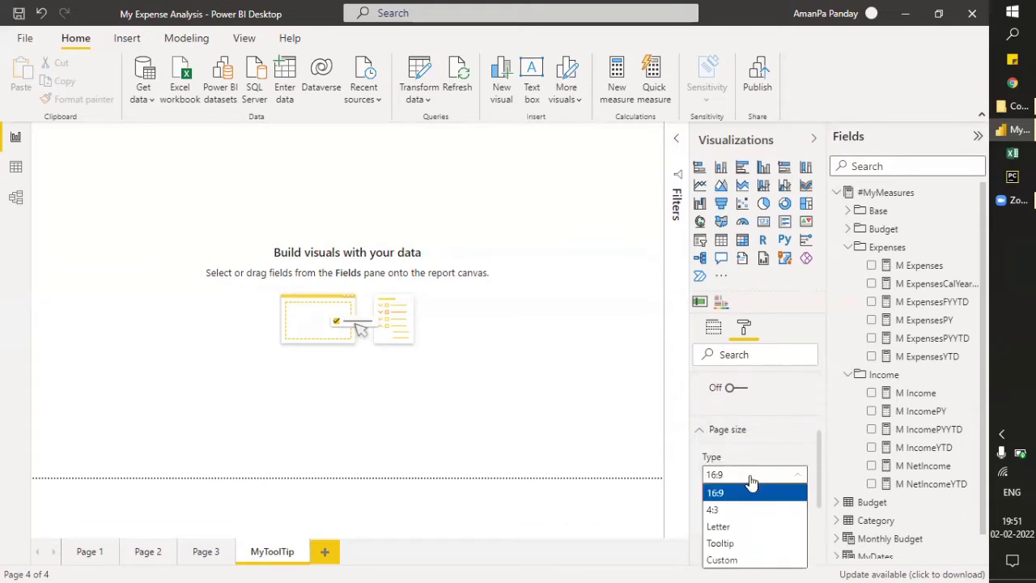
{"action": "left_click", "coordinate": [736, 543]}
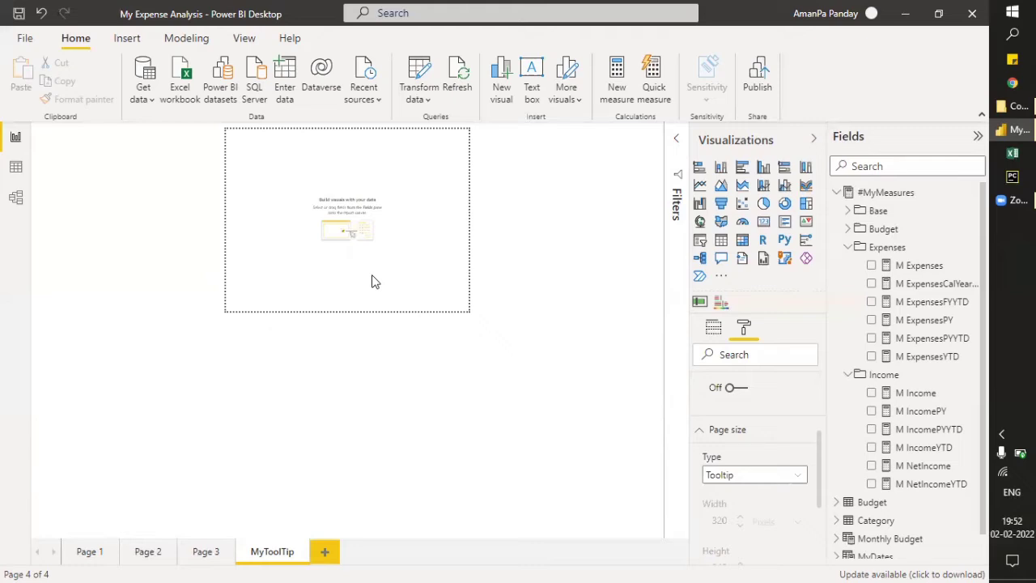
Check the August bar's tooltip in the Page 1 waterfall chart and return to the MyToolTip page.
{"action": "left_click", "coordinate": [90, 551]}
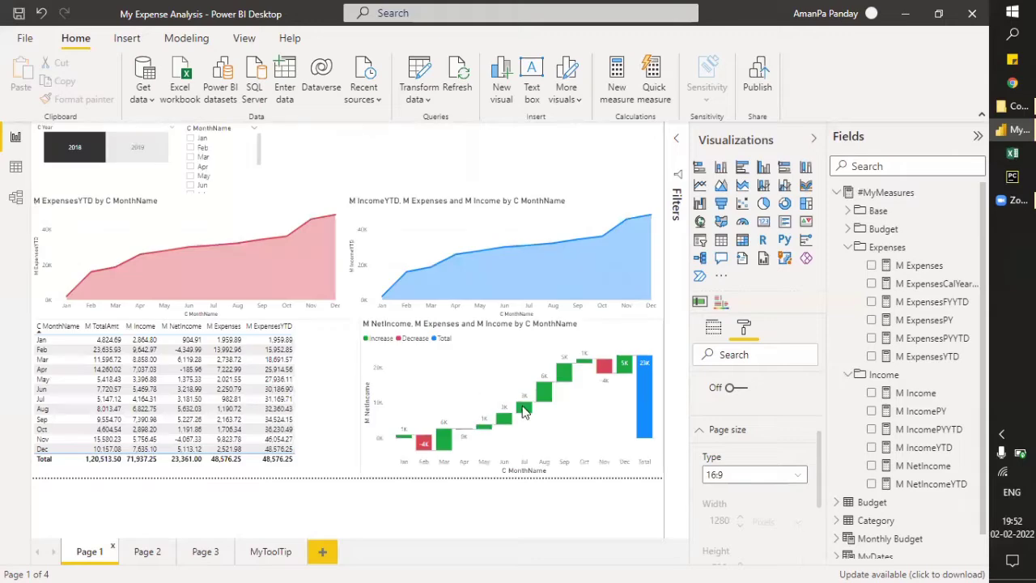
{"action": "mouse_move", "coordinate": [542, 390]}
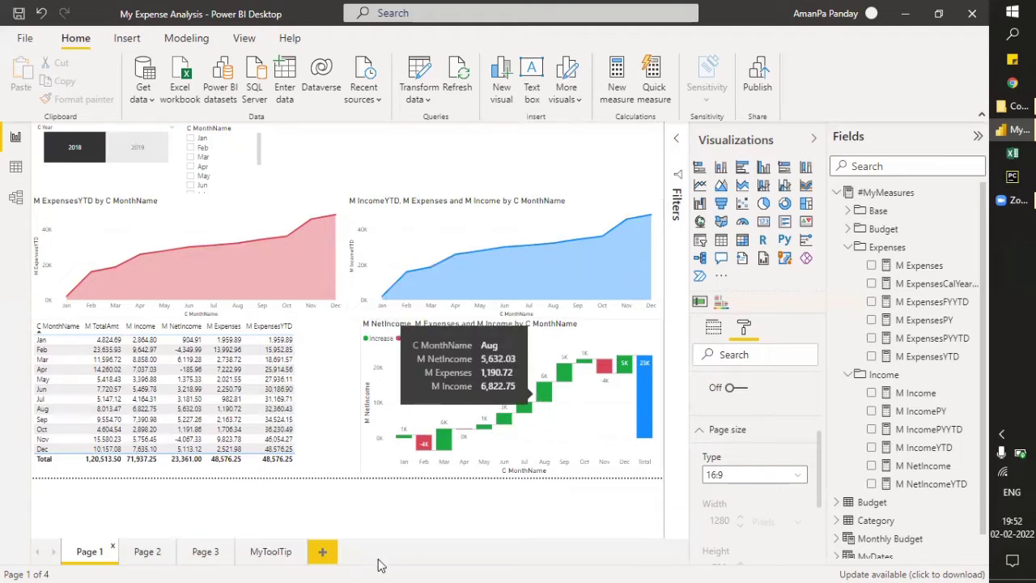
{"action": "left_click", "coordinate": [267, 552]}
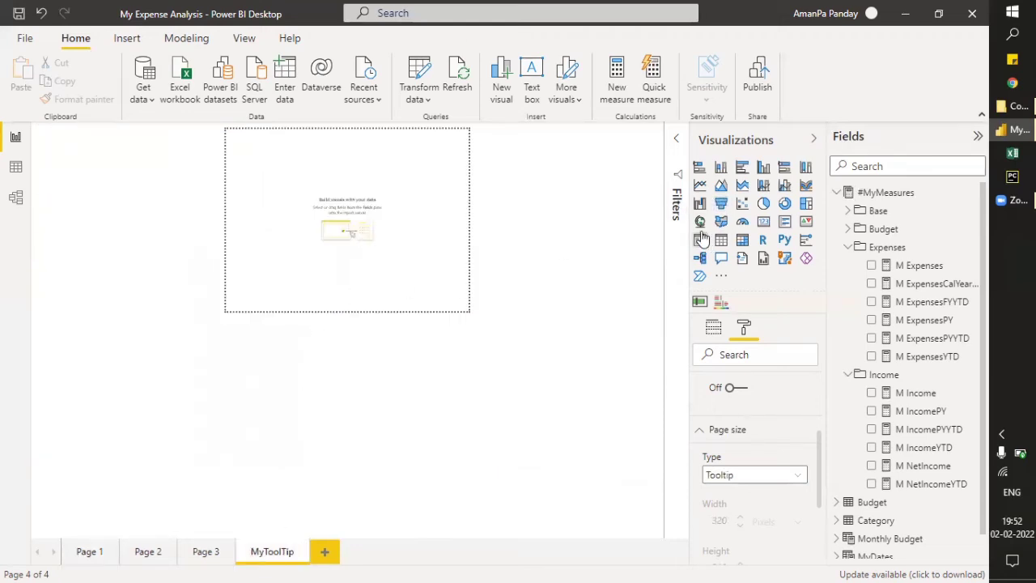
Add a clustered column chart to the MyToolTip page and stretch it to fill the whole page.
{"action": "left_click", "coordinate": [763, 168]}
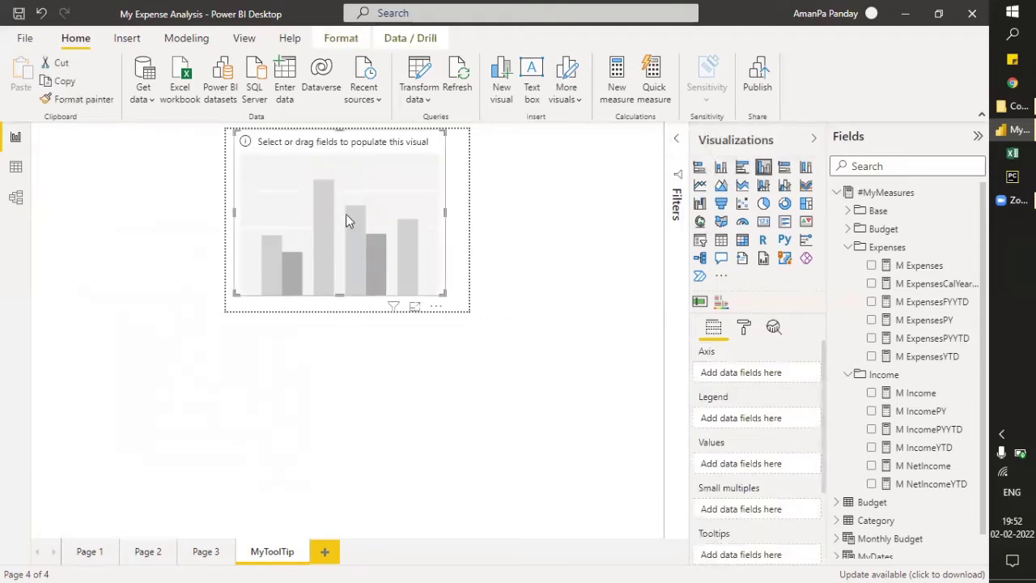
{"action": "left_click_drag", "start_coordinate": [338, 294], "coordinate": [337, 322]}
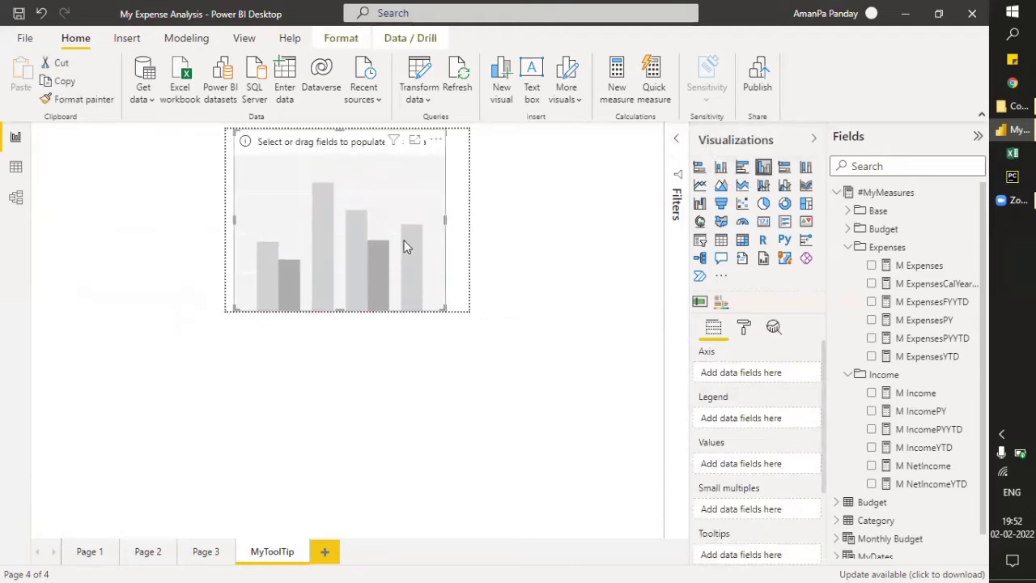
{"action": "left_click_drag", "start_coordinate": [444, 219], "coordinate": [477, 223]}
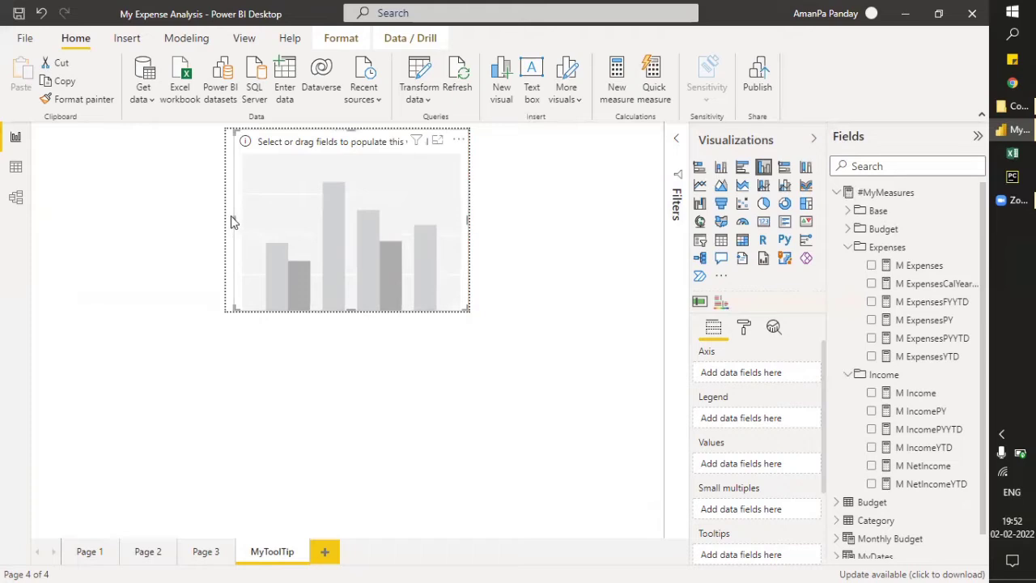
{"action": "left_click_drag", "start_coordinate": [233, 217], "coordinate": [192, 224]}
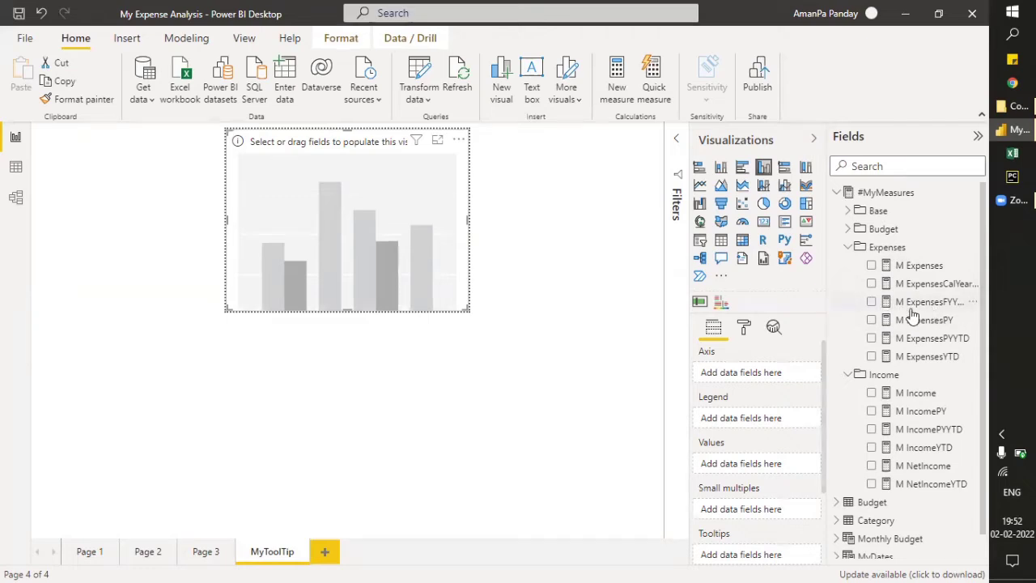
Plot M ExpensesFYYTD by C MonthName in the column chart and shrink the chart to the lower part of the tooltip page.
{"action": "left_click", "coordinate": [871, 303]}
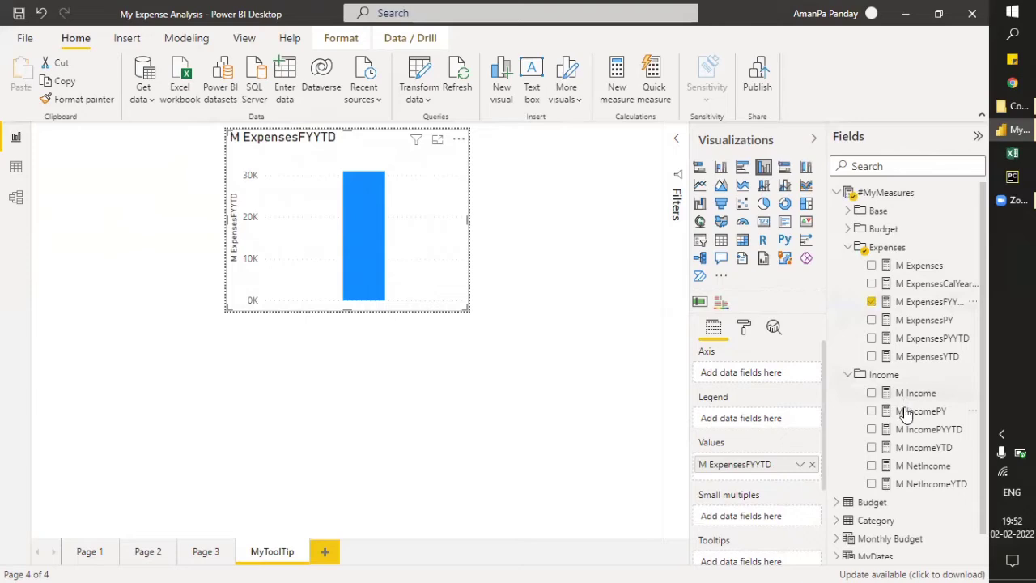
{"action": "scroll", "coordinate": [903, 409], "scroll_direction": "down", "scroll_amount": 1}
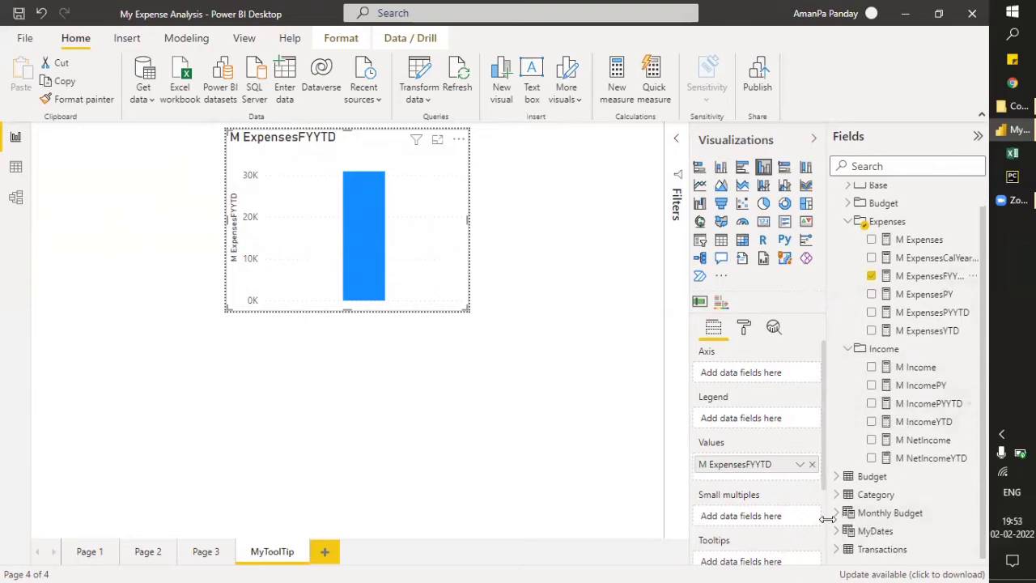
{"action": "left_click", "coordinate": [838, 531]}
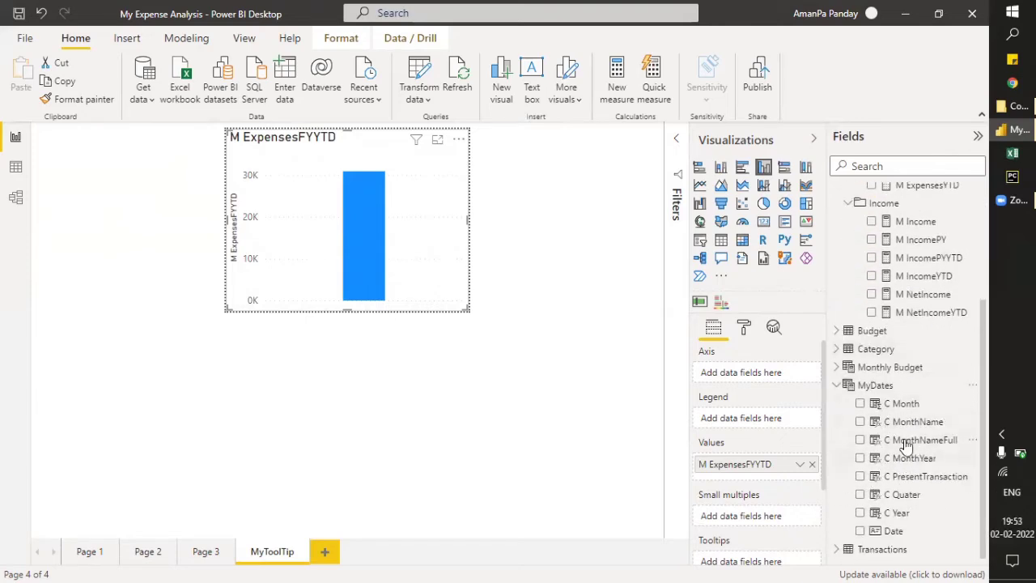
{"action": "left_click", "coordinate": [859, 421]}
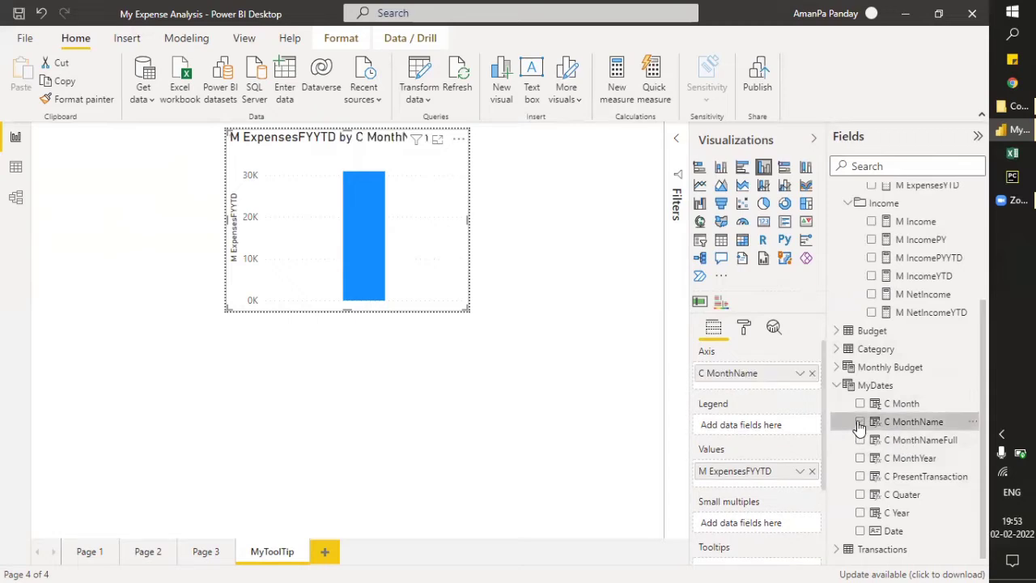
{"action": "left_click_drag", "start_coordinate": [344, 128], "coordinate": [343, 204]}
{"action": "left_click", "coordinate": [340, 148]}
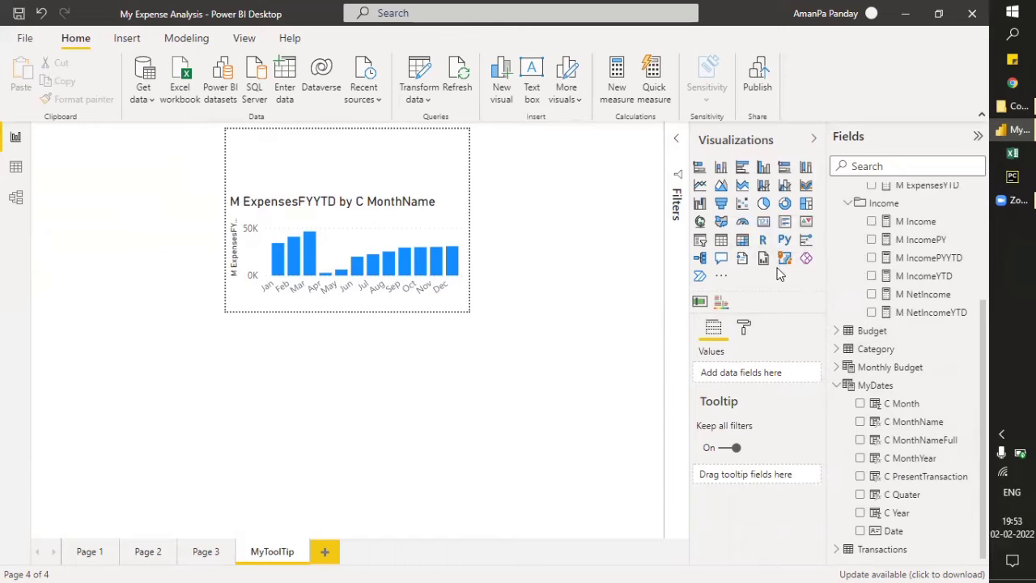
Add a card to the MyToolTip page, shrink it into the page's upper-left corner, and extend the column chart up to it.
{"action": "left_click_drag", "start_coordinate": [765, 229], "coordinate": [312, 186]}
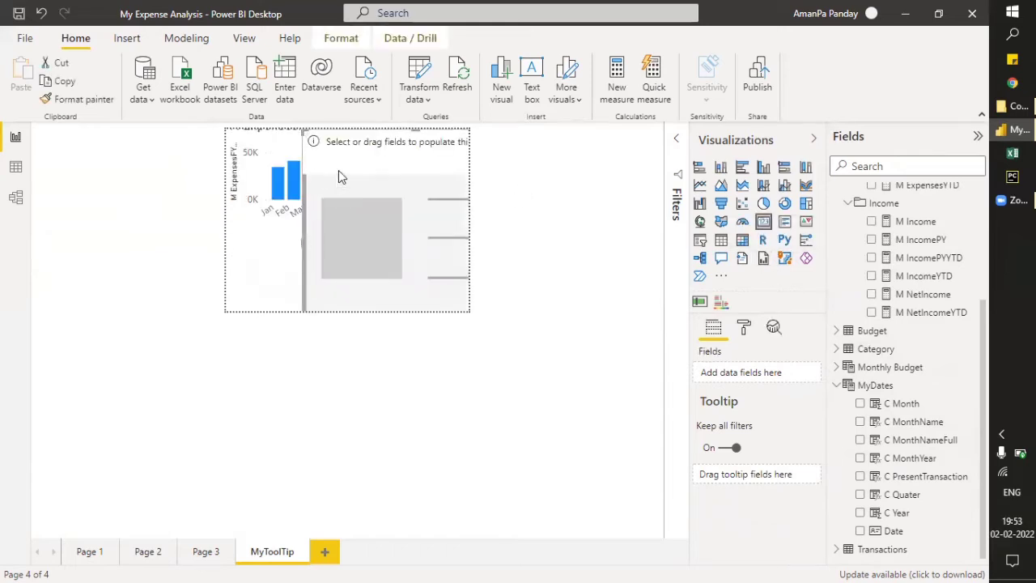
{"action": "left_click_drag", "start_coordinate": [414, 131], "coordinate": [407, 249]}
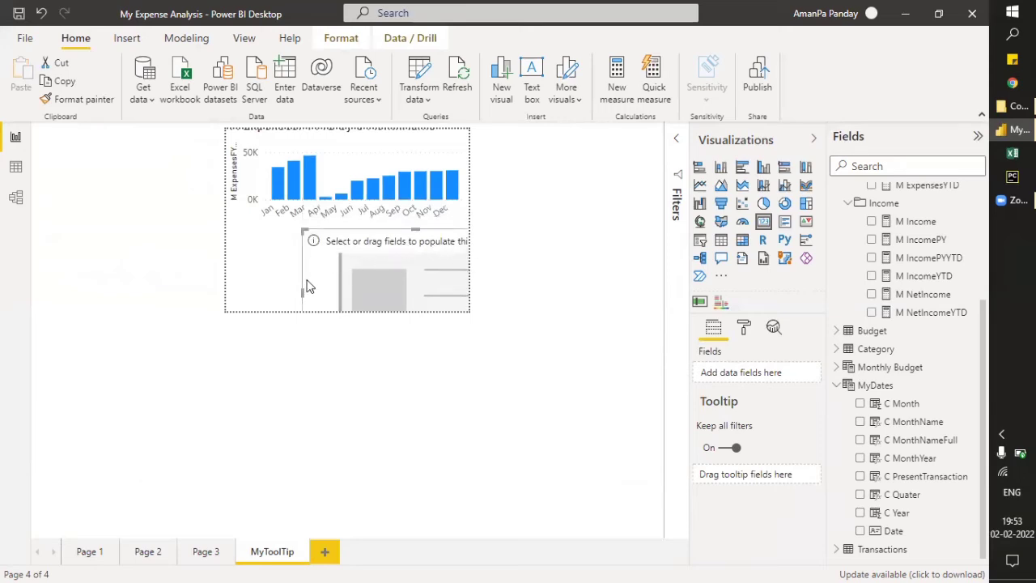
{"action": "left_click_drag", "start_coordinate": [302, 289], "coordinate": [409, 285]}
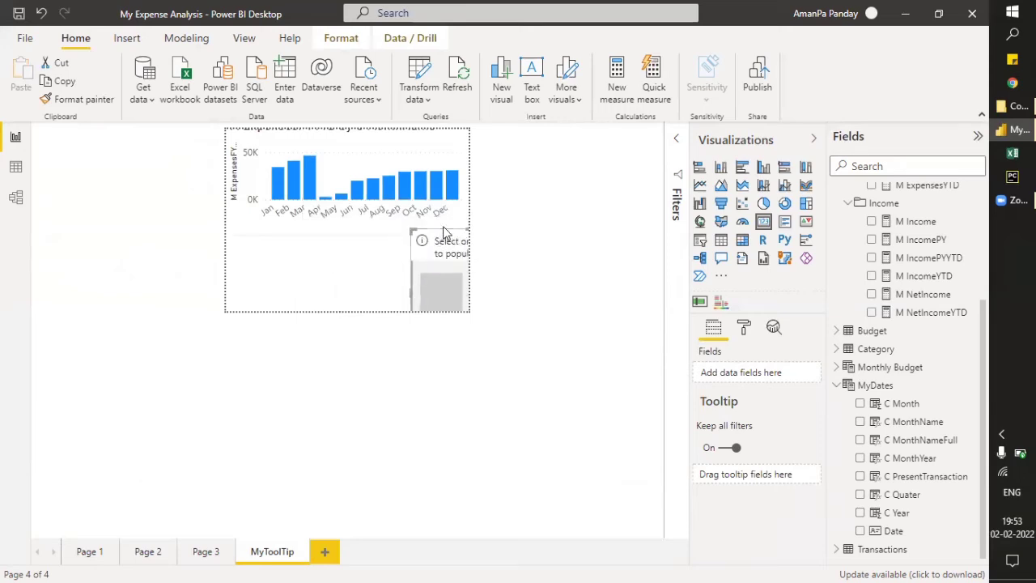
{"action": "left_click_drag", "start_coordinate": [441, 237], "coordinate": [270, 227]}
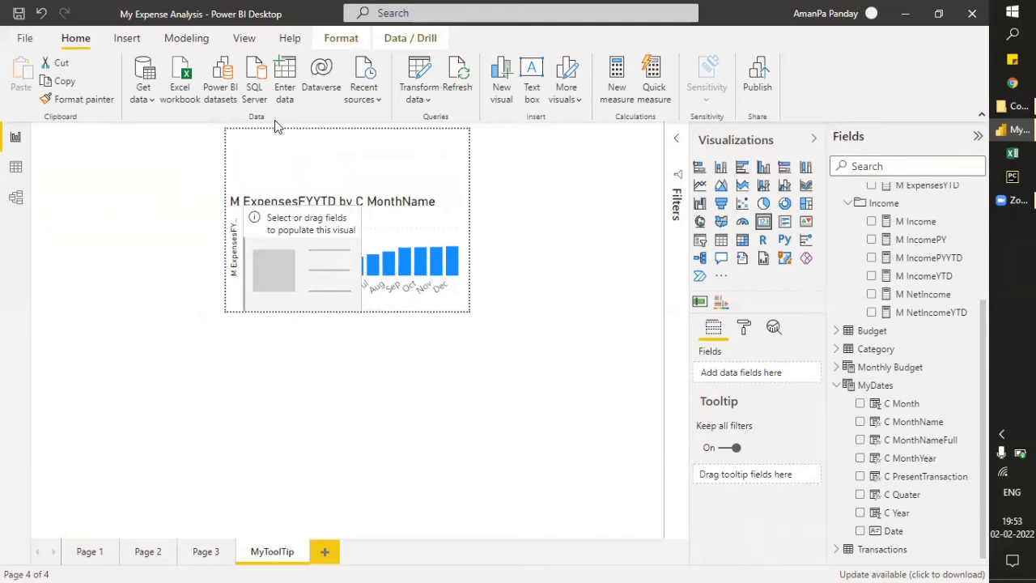
{"action": "left_click_drag", "start_coordinate": [312, 195], "coordinate": [311, 151]}
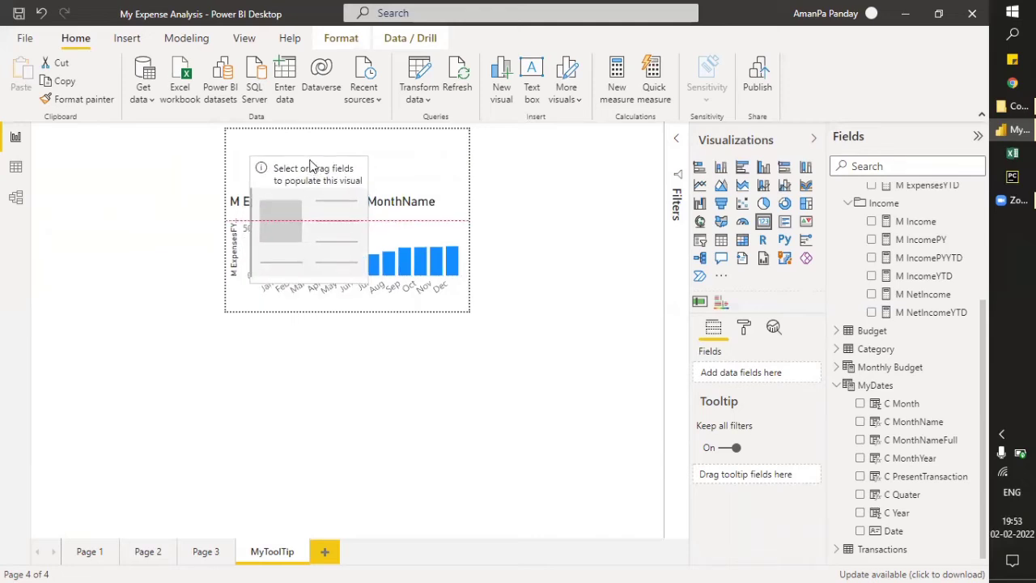
{"action": "left_click_drag", "start_coordinate": [308, 281], "coordinate": [290, 151]}
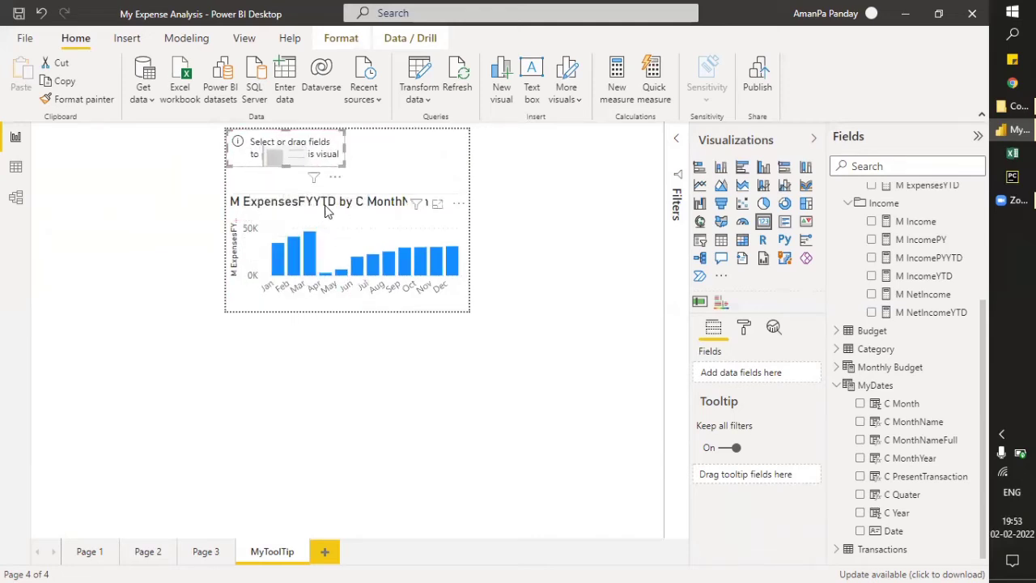
{"action": "left_click_drag", "start_coordinate": [346, 189], "coordinate": [348, 175]}
Show the M TotalTransactionAmt measure from the Base folder in the card.
{"action": "left_click", "coordinate": [340, 147]}
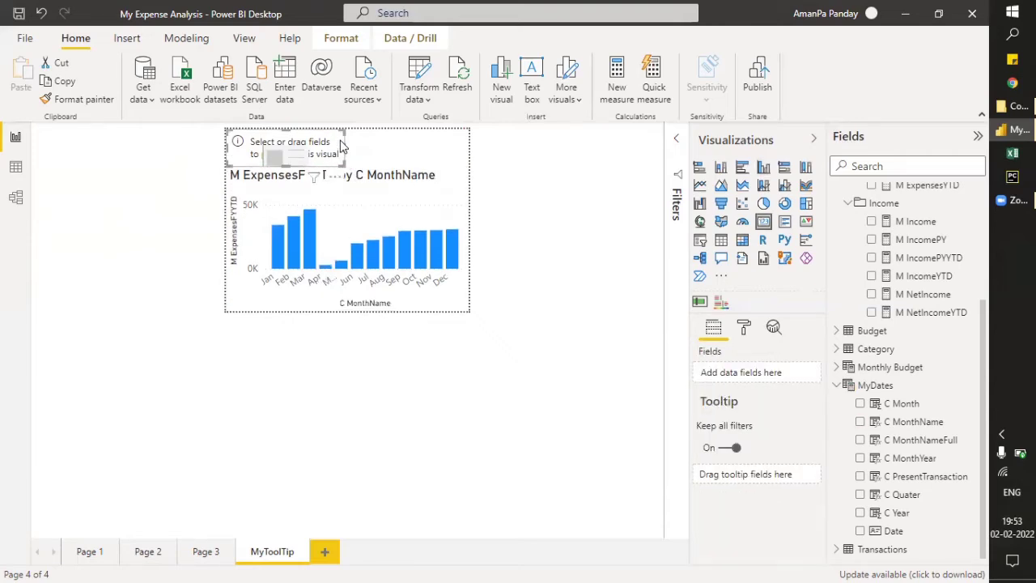
{"action": "scroll", "coordinate": [907, 259], "scroll_direction": "up", "scroll_amount": 4}
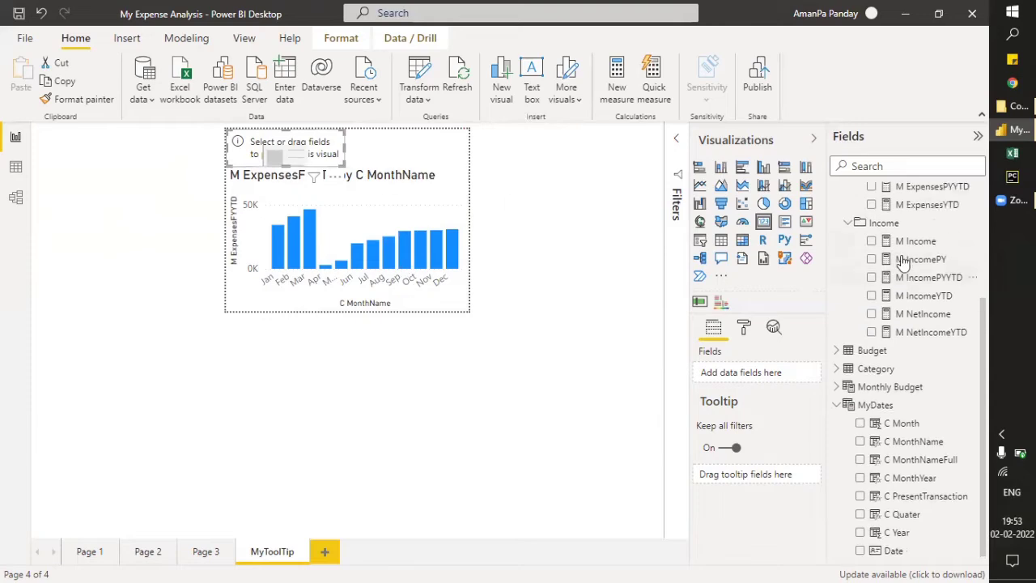
{"action": "left_click", "coordinate": [848, 210]}
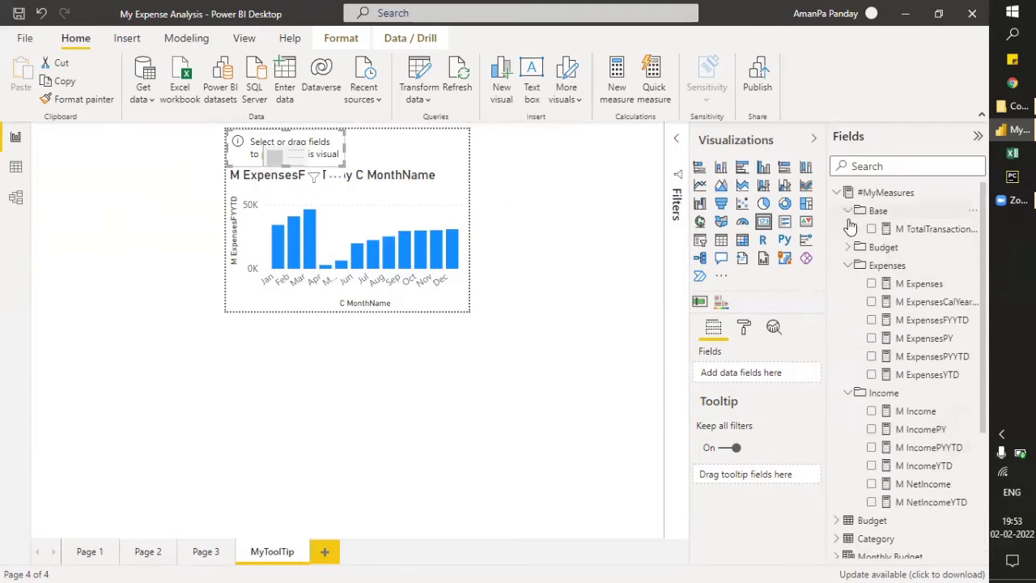
{"action": "left_click_drag", "start_coordinate": [919, 233], "coordinate": [773, 374]}
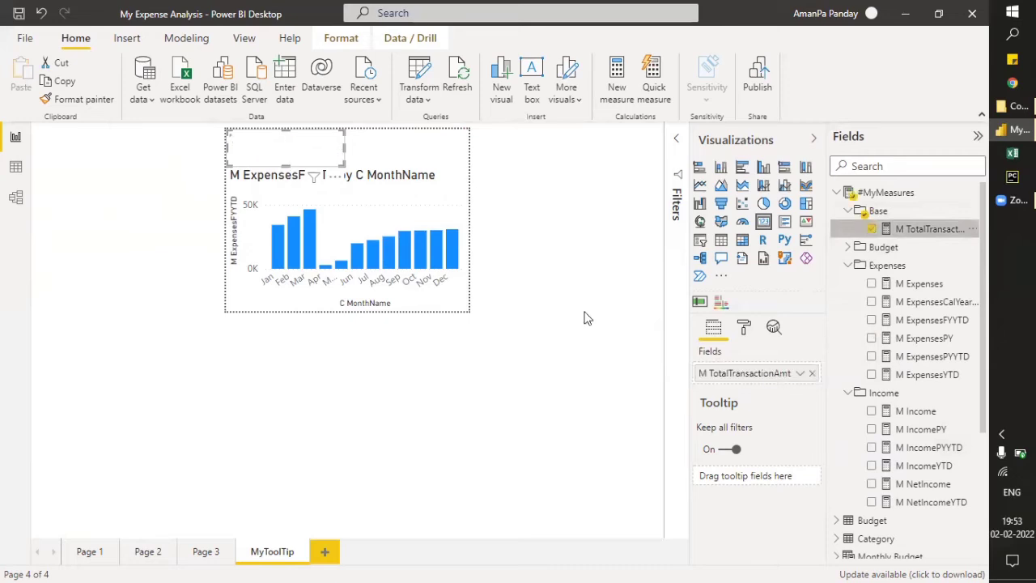
Turn on the title of the total transaction card.
{"action": "left_click", "coordinate": [742, 330]}
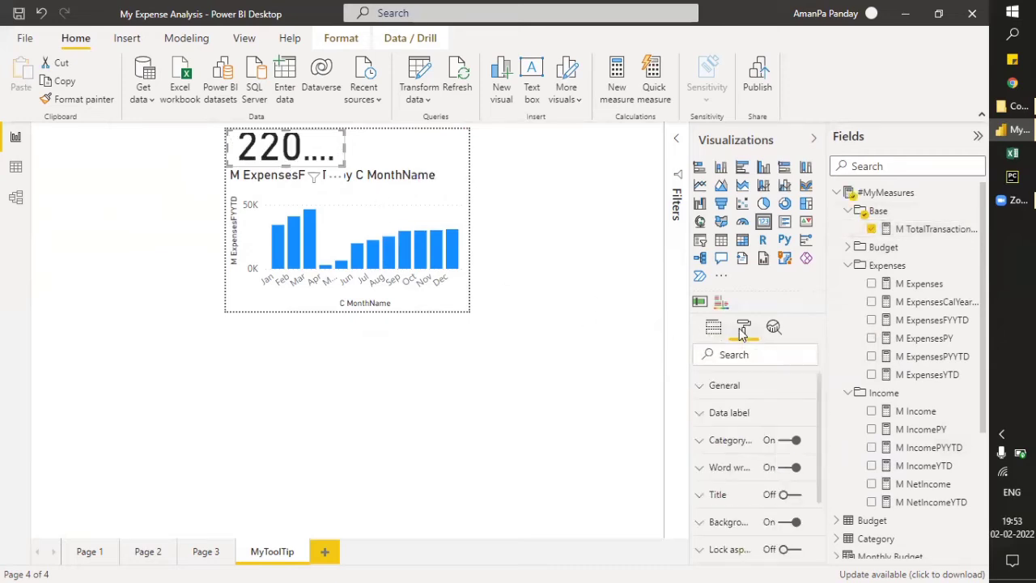
{"action": "scroll", "coordinate": [708, 443], "scroll_direction": "down", "scroll_amount": 1}
{"action": "scroll", "coordinate": [704, 429], "scroll_direction": "up", "scroll_amount": 1}
{"action": "scroll", "coordinate": [701, 433], "scroll_direction": "down", "scroll_amount": 1}
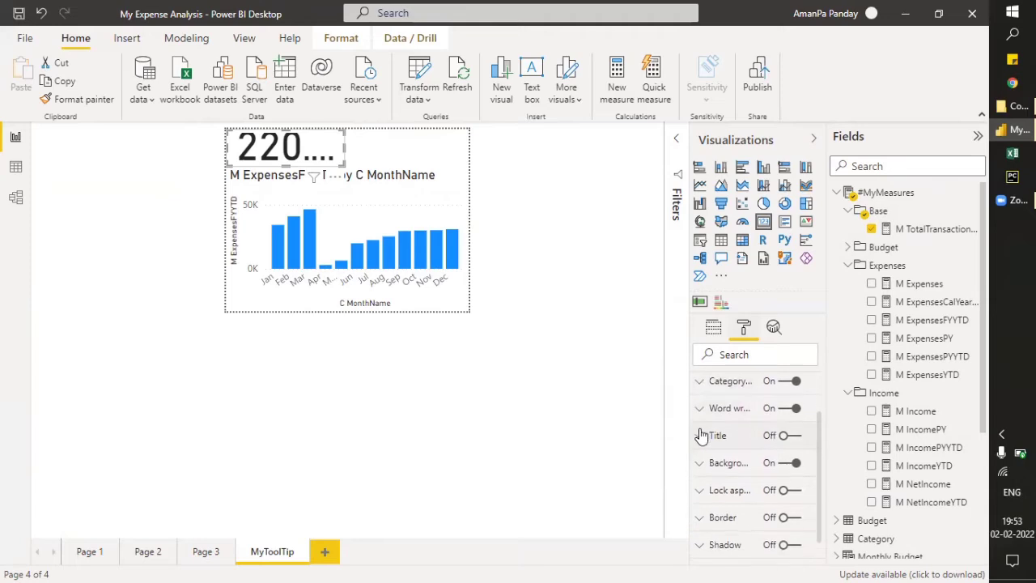
{"action": "left_click", "coordinate": [793, 435]}
Reduce the card's data label text size to 19 pt.
{"action": "scroll", "coordinate": [781, 433], "scroll_direction": "up", "scroll_amount": 1}
{"action": "left_click", "coordinate": [703, 421]}
{"action": "scroll", "coordinate": [759, 449], "scroll_direction": "down", "scroll_amount": 2}
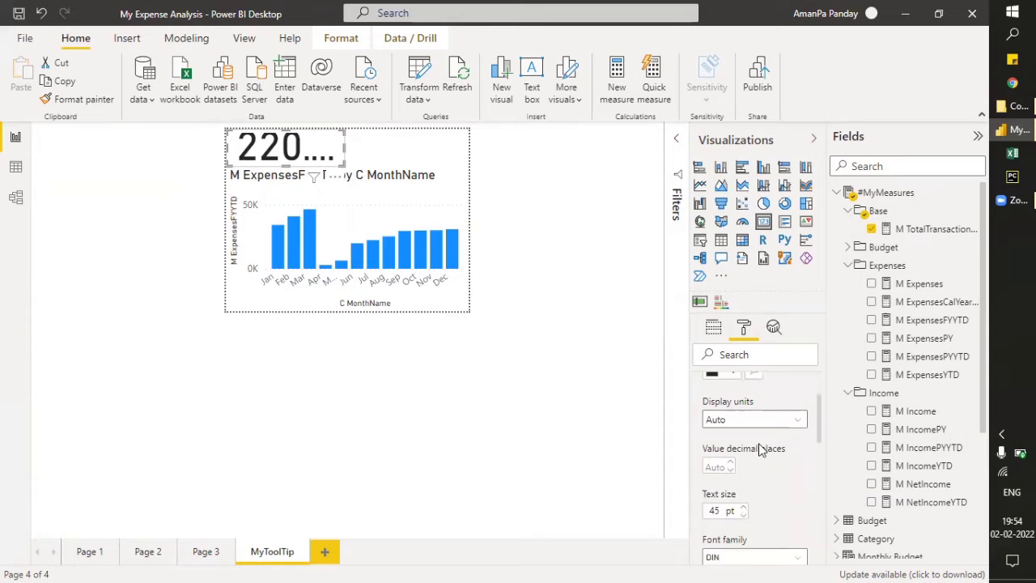
{"action": "left_click", "coordinate": [746, 419]}
{"action": "left_click", "coordinate": [746, 419]}
{"action": "left_click", "coordinate": [743, 515]}
{"action": "left_click", "coordinate": [743, 514]}
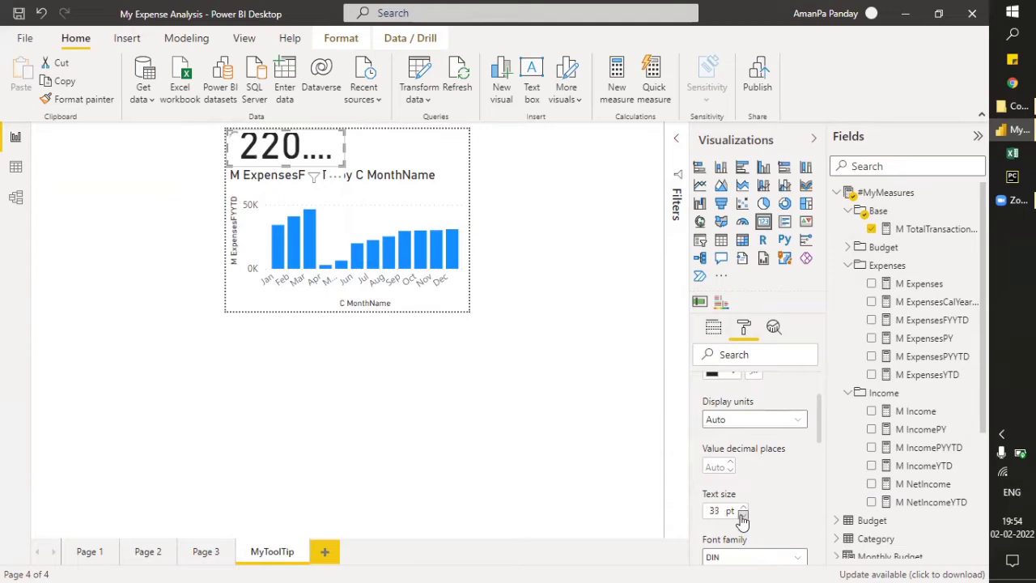
{"action": "left_click", "coordinate": [742, 516]}
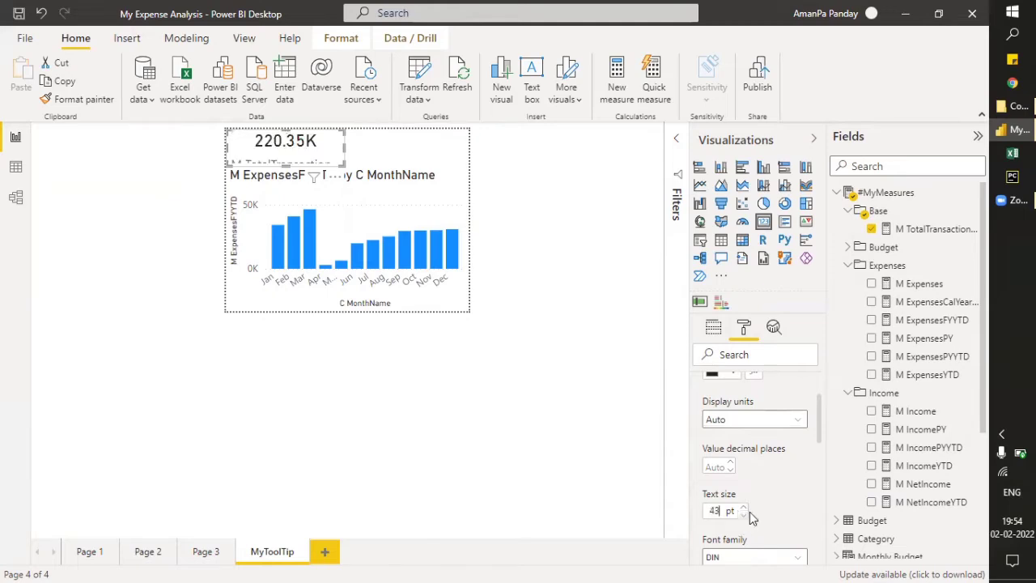
{"action": "scroll", "coordinate": [770, 507], "scroll_direction": "down", "scroll_amount": 5}
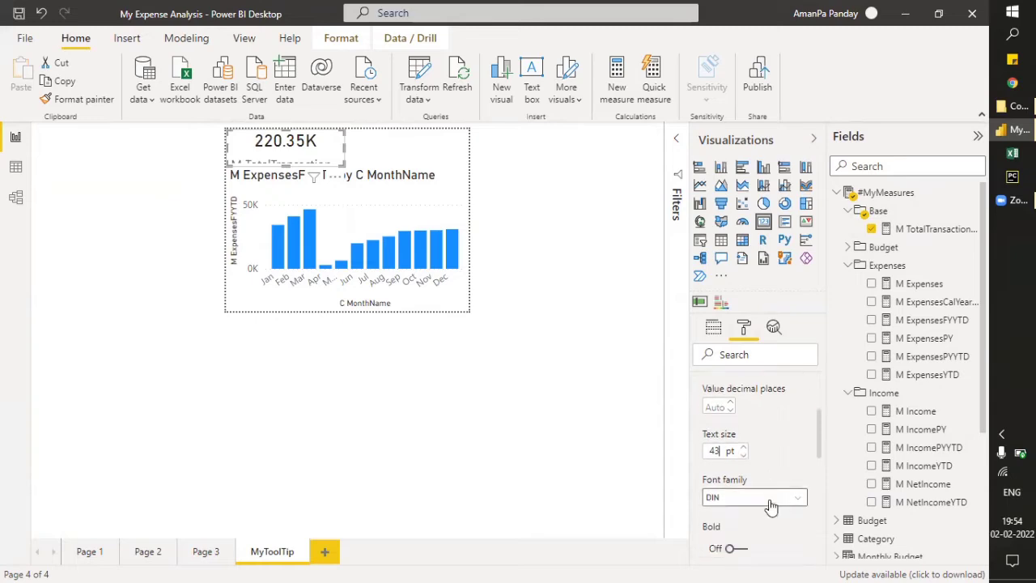
Turn off the card's category label and set its title text to "Total Transaction".
{"action": "scroll", "coordinate": [770, 507], "scroll_direction": "down", "scroll_amount": 8}
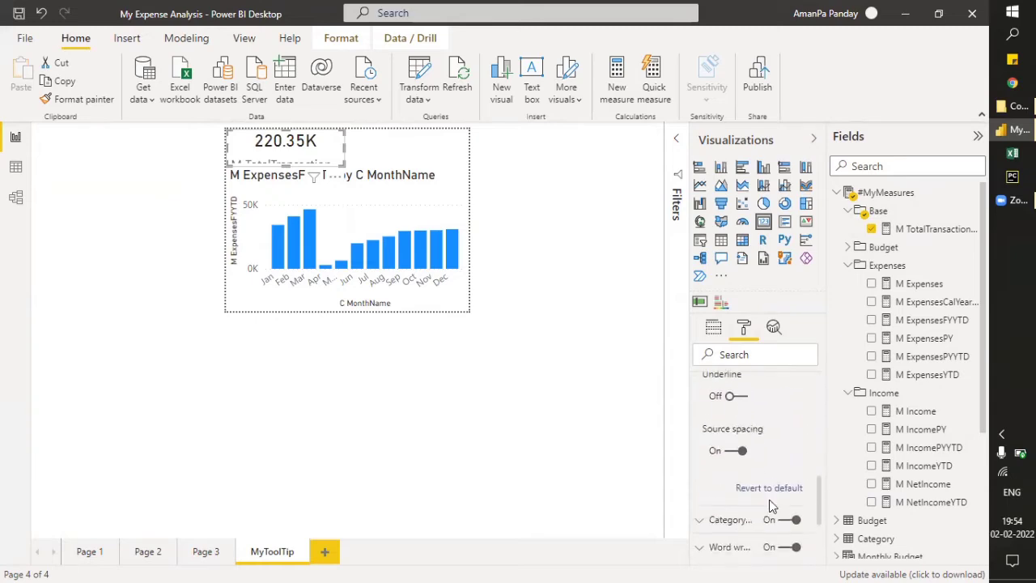
{"action": "left_click", "coordinate": [785, 457]}
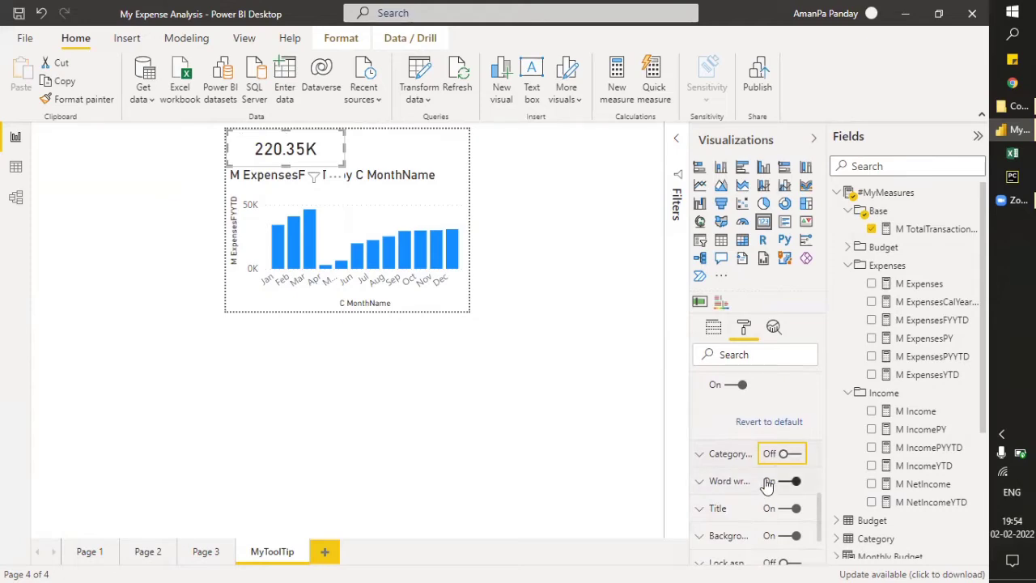
{"action": "left_click", "coordinate": [715, 510]}
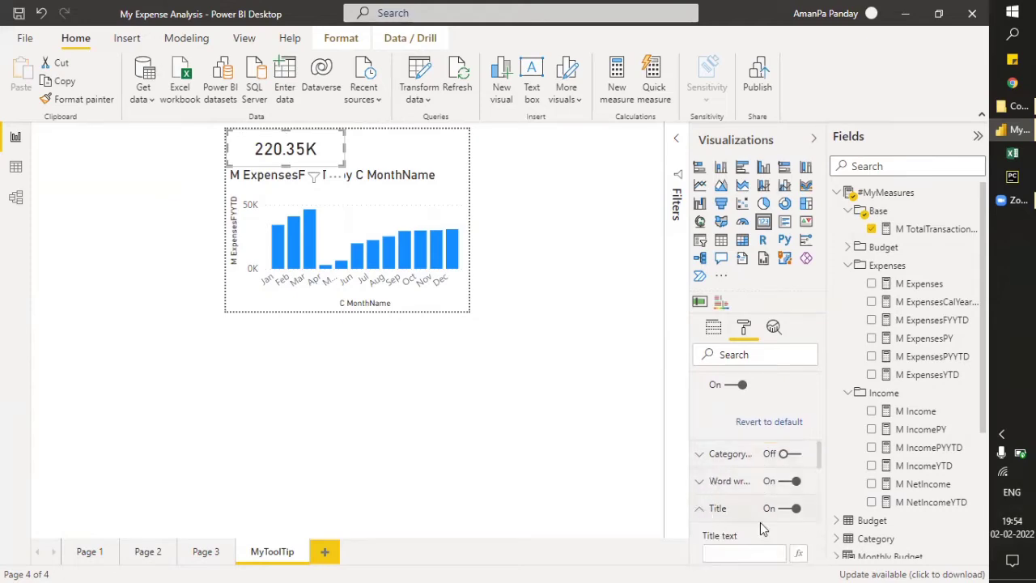
{"action": "scroll", "coordinate": [760, 522], "scroll_direction": "down", "scroll_amount": 1}
{"action": "left_click", "coordinate": [748, 522]}
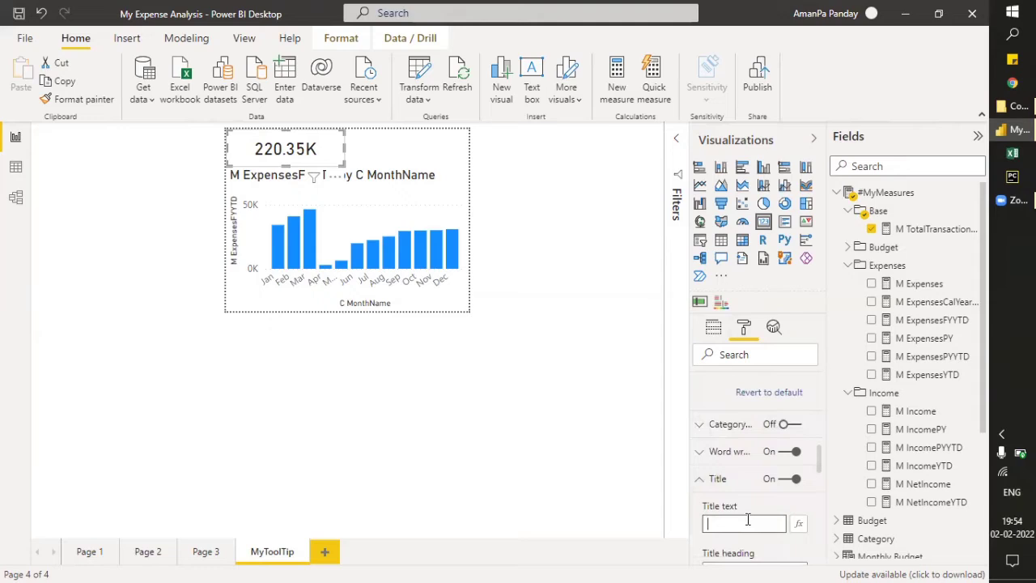
{"action": "type", "text": "Total Transaction"}
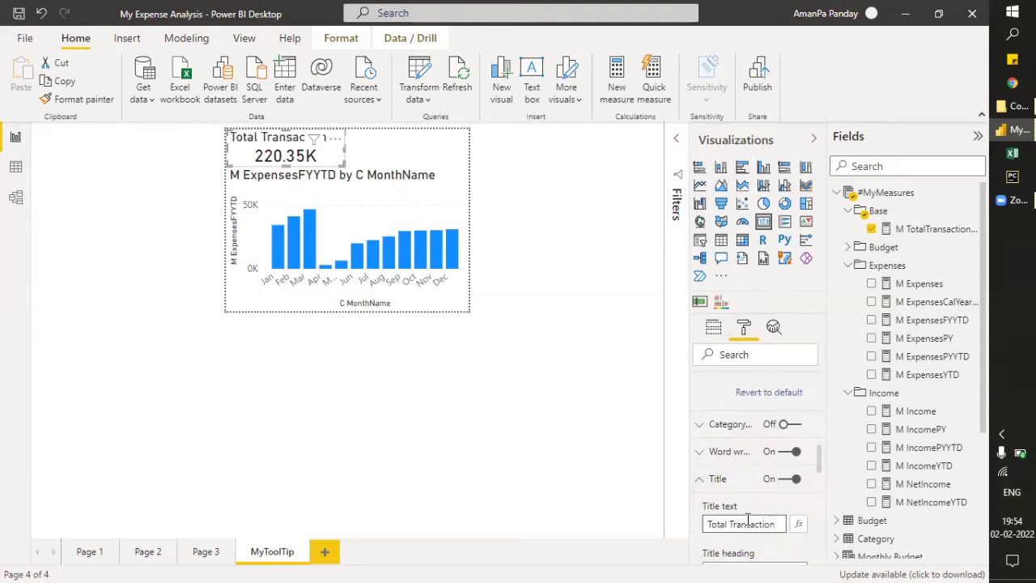
Center the card's title and widen the card to the full width of the tooltip page.
{"action": "scroll", "coordinate": [740, 517], "scroll_direction": "down", "scroll_amount": 6}
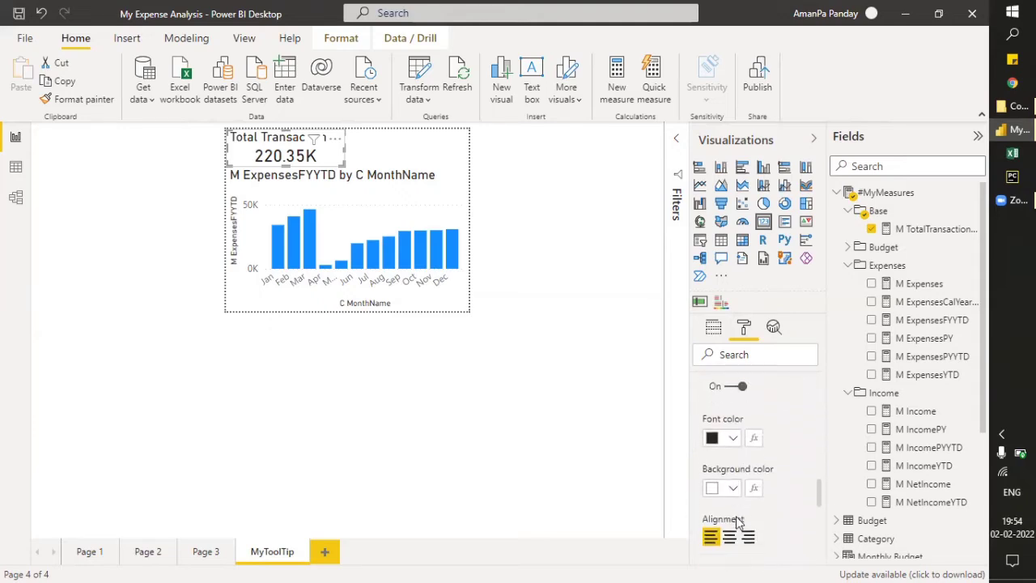
{"action": "scroll", "coordinate": [736, 516], "scroll_direction": "down", "scroll_amount": 1}
{"action": "left_click", "coordinate": [730, 502]}
{"action": "scroll", "coordinate": [733, 534], "scroll_direction": "down", "scroll_amount": 3}
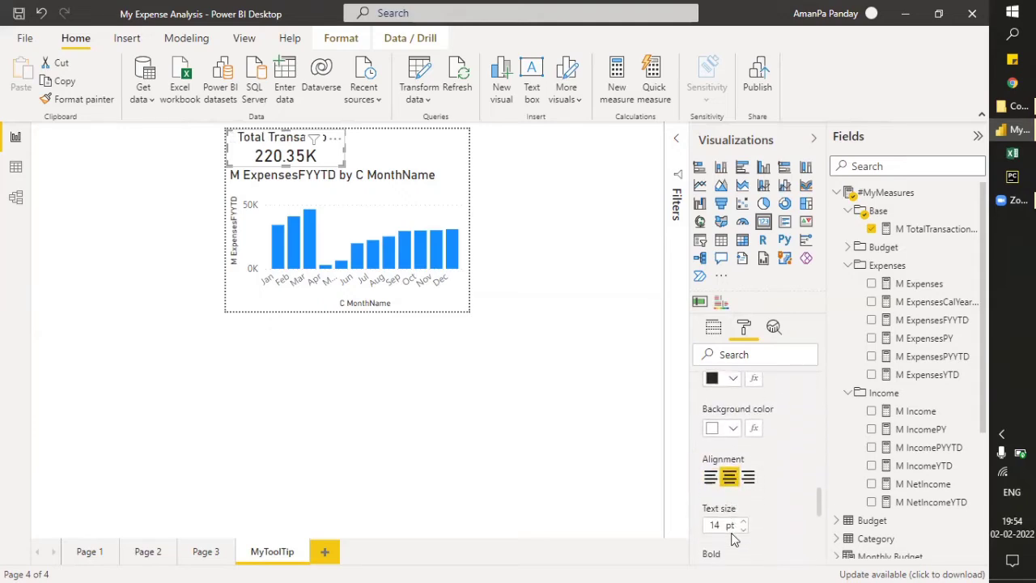
{"action": "scroll", "coordinate": [733, 540], "scroll_direction": "up", "scroll_amount": 3}
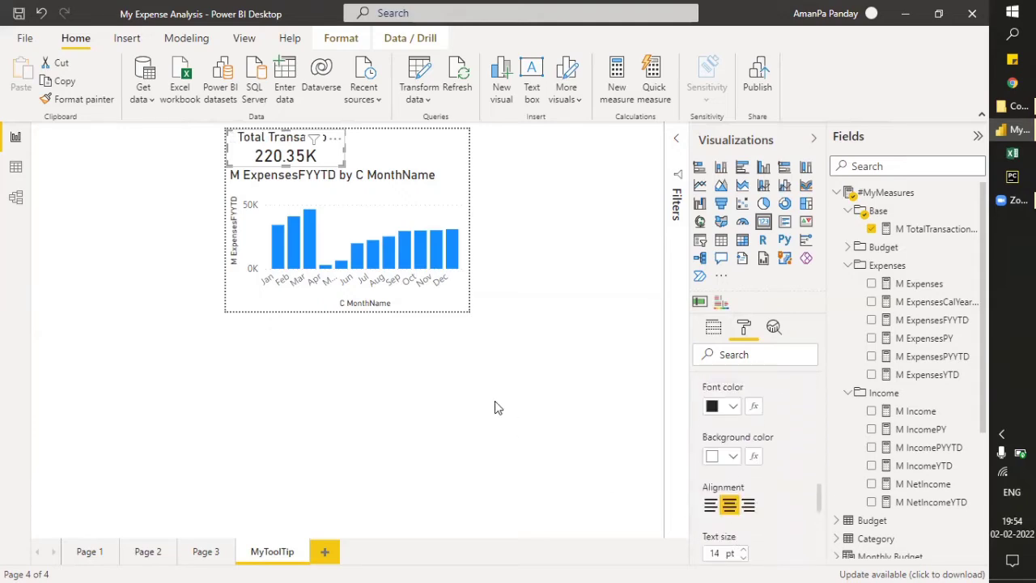
{"action": "left_click", "coordinate": [338, 152]}
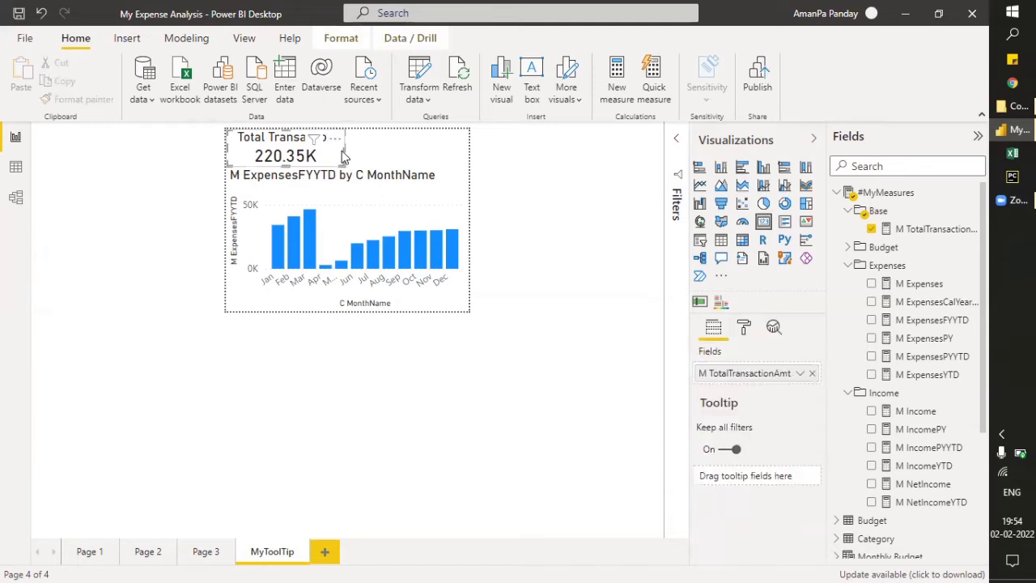
{"action": "left_click_drag", "start_coordinate": [345, 150], "coordinate": [468, 154]}
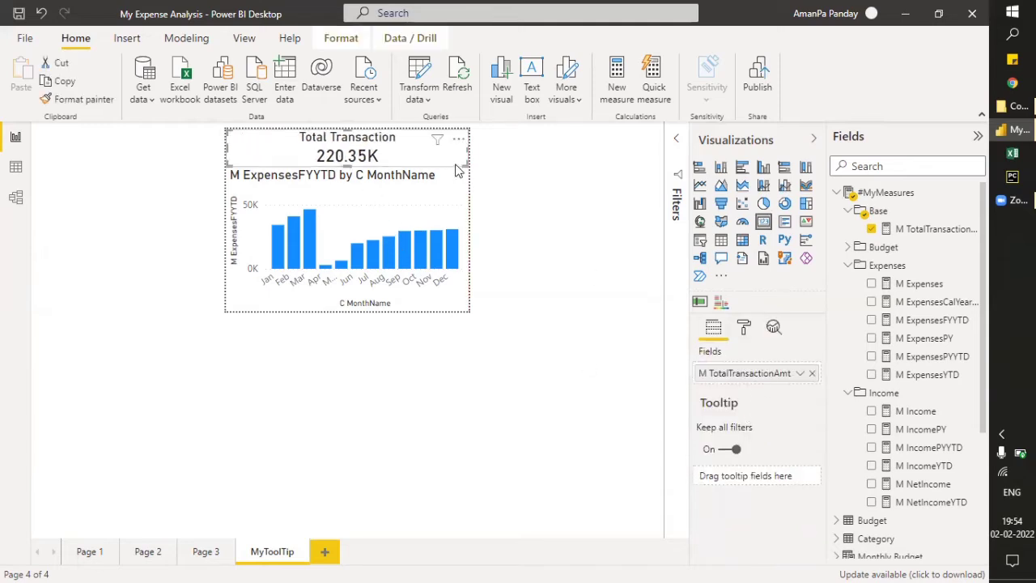
Examine the card's data label formatting options.
{"action": "left_click", "coordinate": [743, 327]}
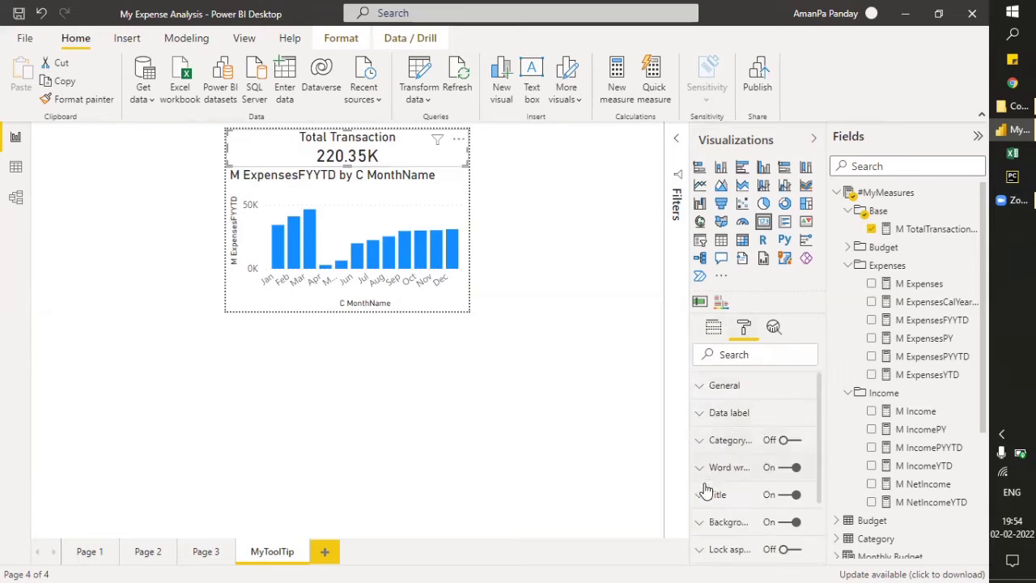
{"action": "left_click", "coordinate": [700, 414]}
{"action": "scroll", "coordinate": [753, 476], "scroll_direction": "down", "scroll_amount": 3}
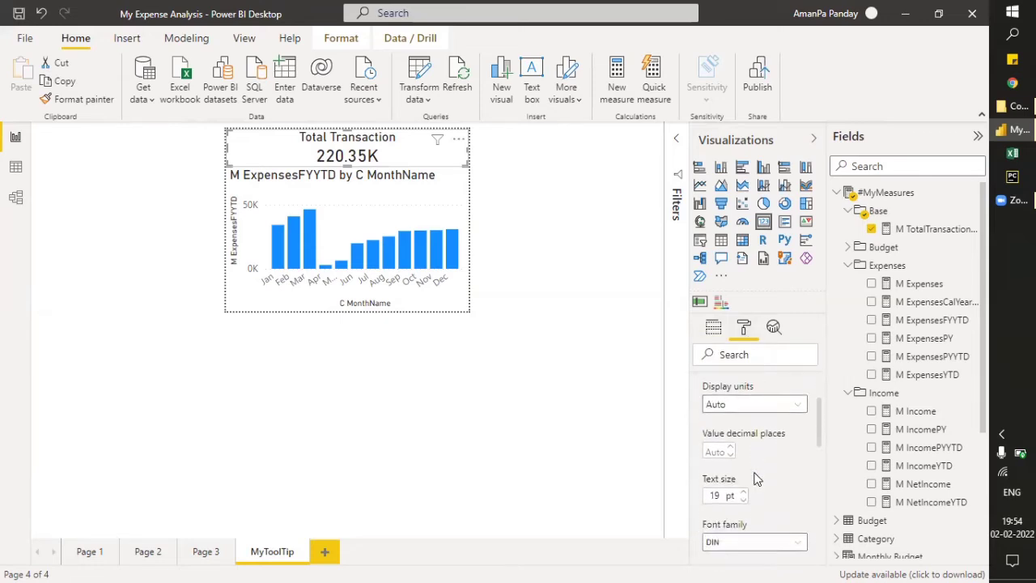
{"action": "scroll", "coordinate": [757, 477], "scroll_direction": "down", "scroll_amount": 1}
{"action": "scroll", "coordinate": [744, 476], "scroll_direction": "up", "scroll_amount": 5}
{"action": "scroll", "coordinate": [730, 437], "scroll_direction": "down", "scroll_amount": 4}
{"action": "scroll", "coordinate": [728, 437], "scroll_direction": "up", "scroll_amount": 4}
{"action": "scroll", "coordinate": [720, 429], "scroll_direction": "down", "scroll_amount": 2}
{"action": "scroll", "coordinate": [706, 408], "scroll_direction": "up", "scroll_amount": 2}
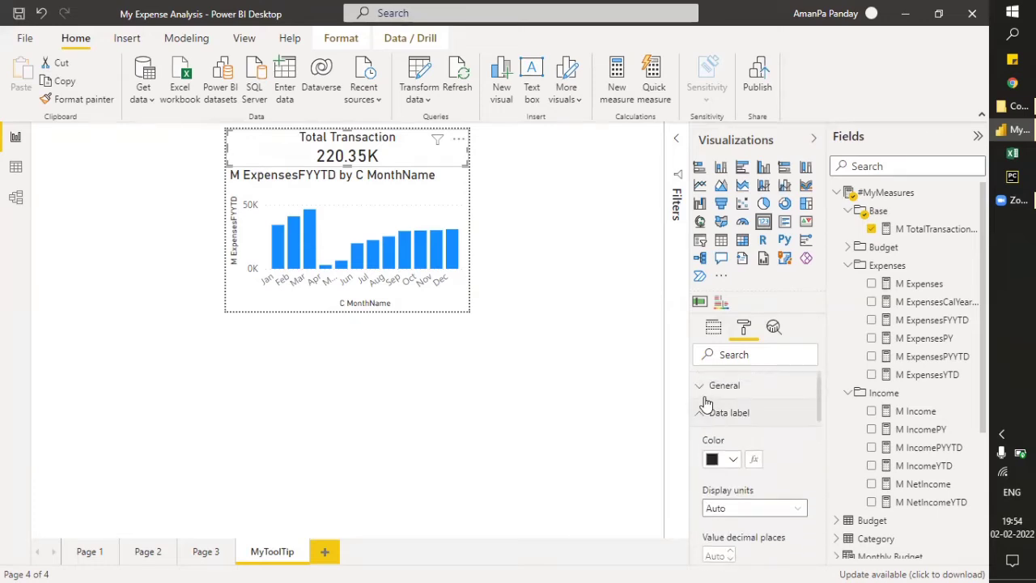
{"action": "left_click", "coordinate": [701, 414]}
Set the background color of the card's title to a light blue theme shade.
{"action": "left_click", "coordinate": [699, 492]}
{"action": "scroll", "coordinate": [749, 508], "scroll_direction": "down", "scroll_amount": 1}
{"action": "scroll", "coordinate": [749, 505], "scroll_direction": "down", "scroll_amount": 5}
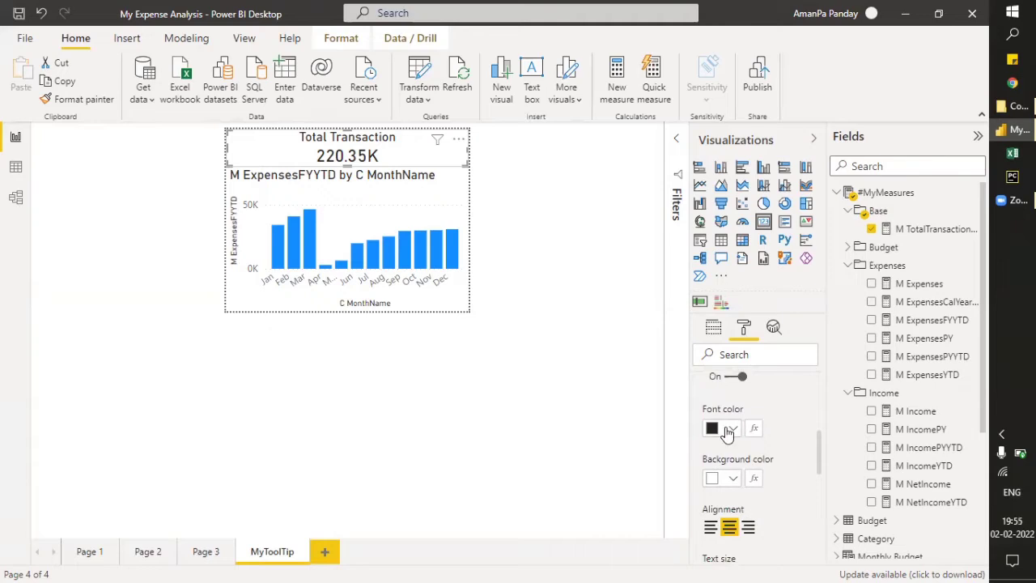
{"action": "left_click", "coordinate": [735, 476]}
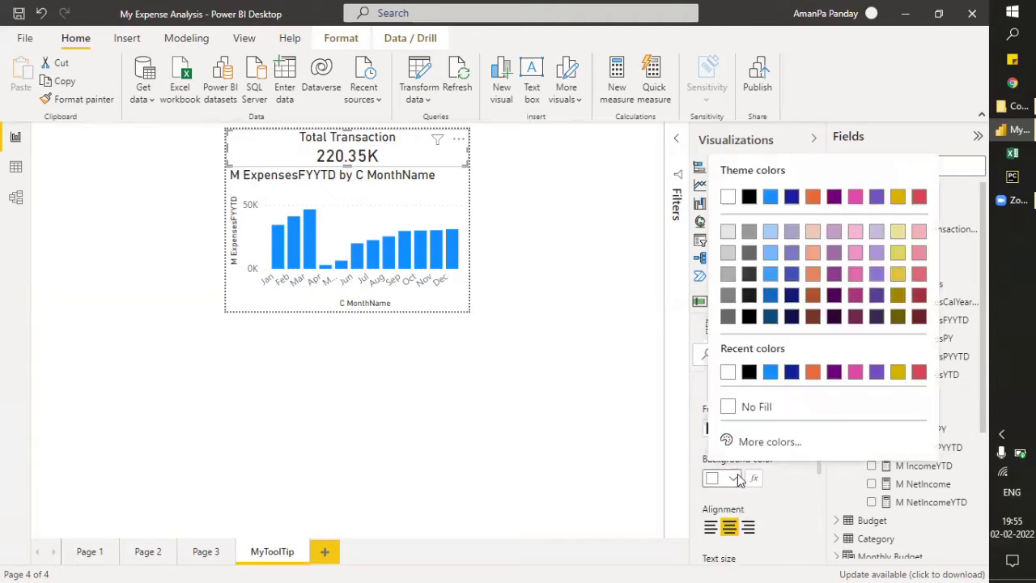
{"action": "left_click", "coordinate": [770, 256]}
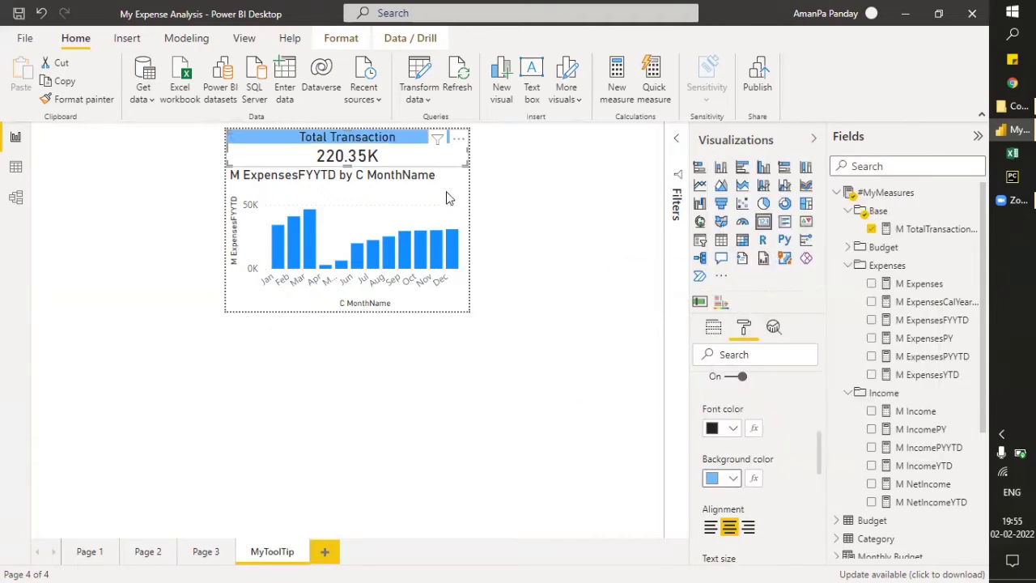
Set the display units of the Total Transaction card's data label to None.
{"action": "scroll", "coordinate": [745, 443], "scroll_direction": "up", "scroll_amount": 3}
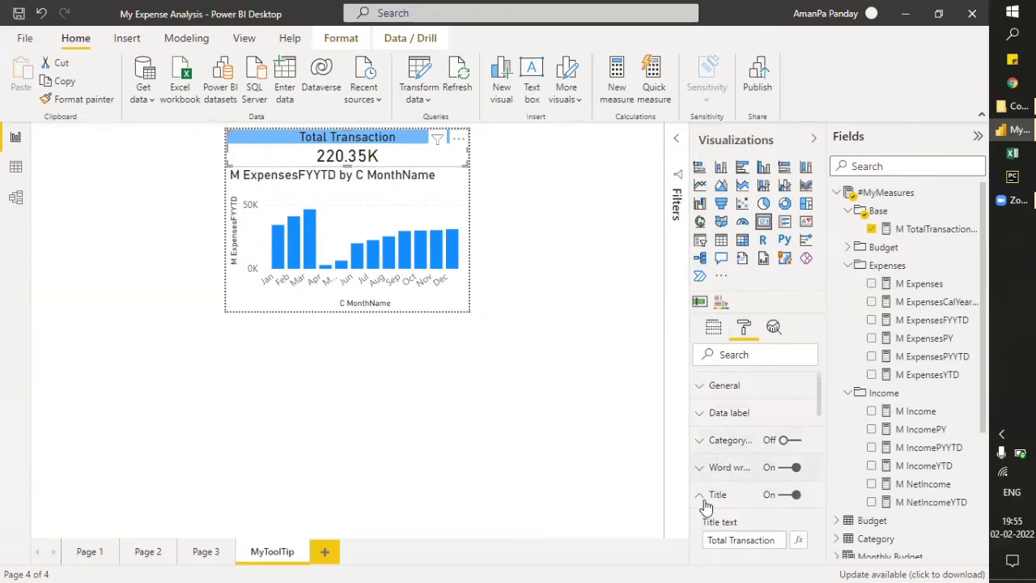
{"action": "left_click", "coordinate": [701, 496]}
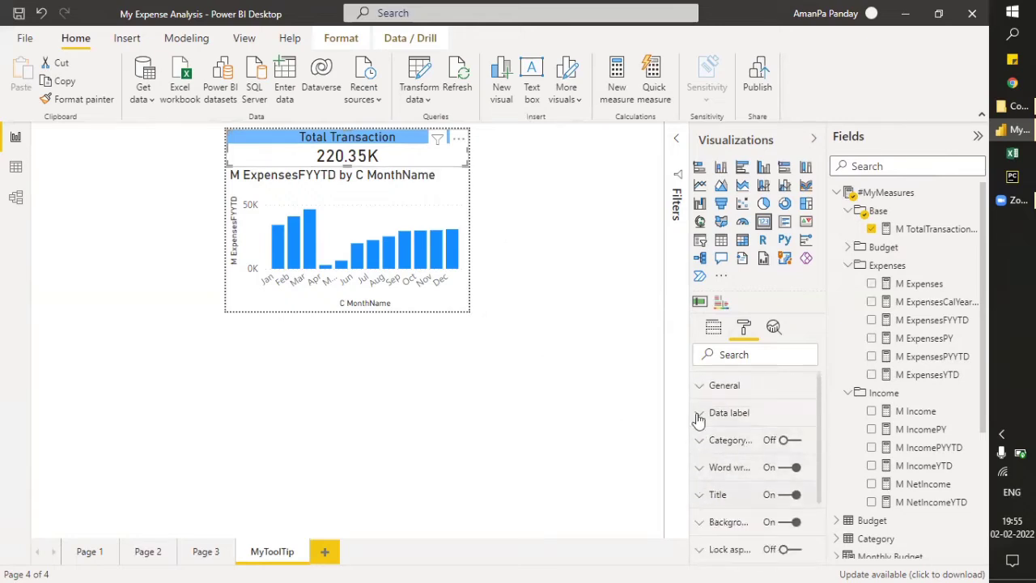
{"action": "left_click", "coordinate": [701, 413]}
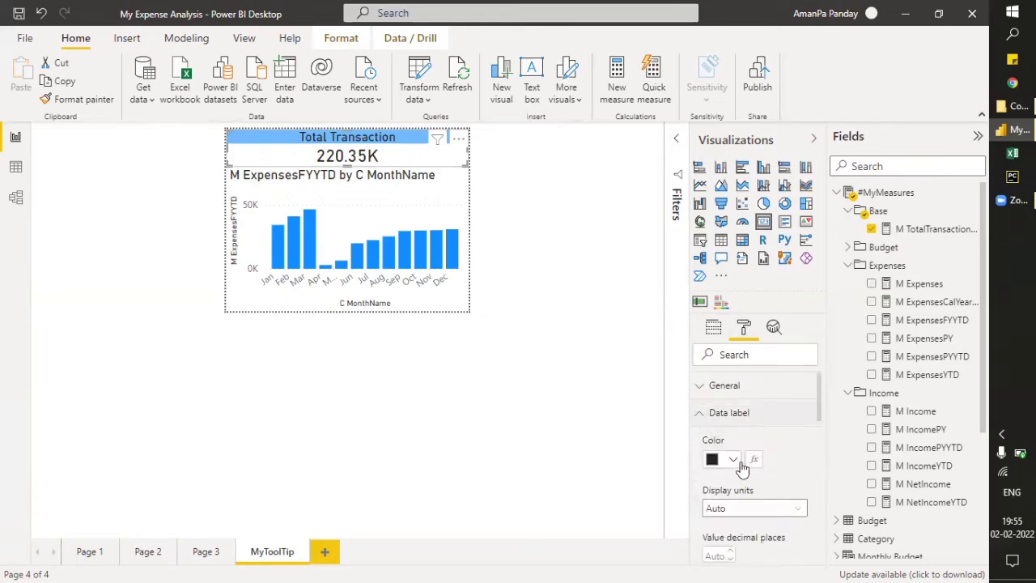
{"action": "scroll", "coordinate": [742, 467], "scroll_direction": "down", "scroll_amount": 1}
{"action": "left_click", "coordinate": [748, 449]}
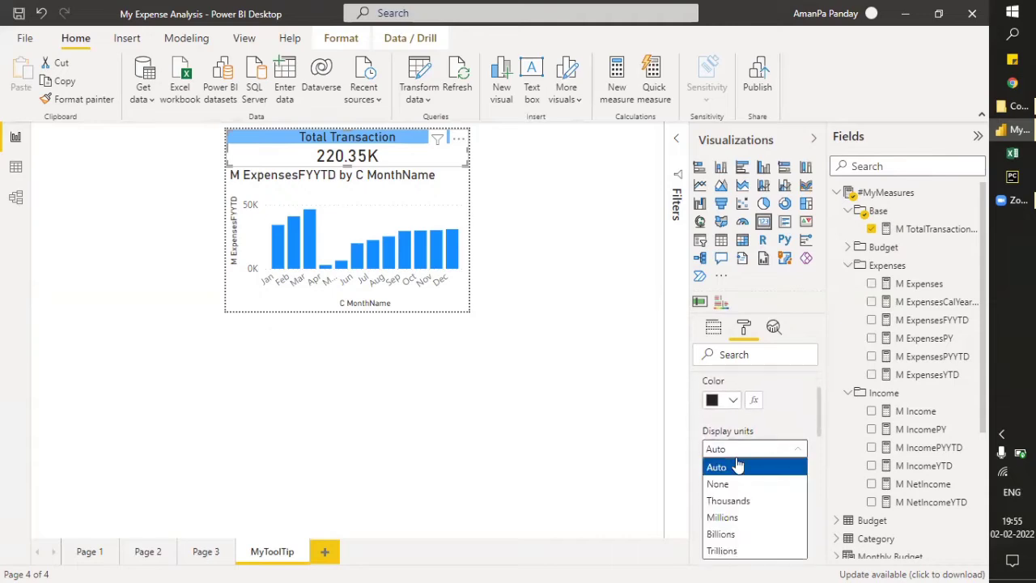
{"action": "left_click", "coordinate": [718, 484]}
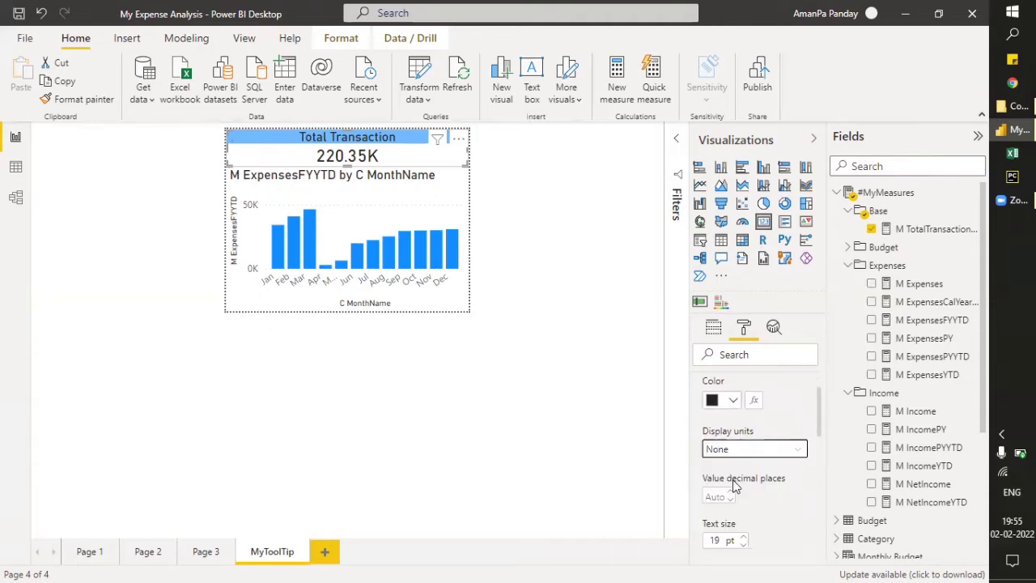
{"action": "left_click", "coordinate": [508, 209]}
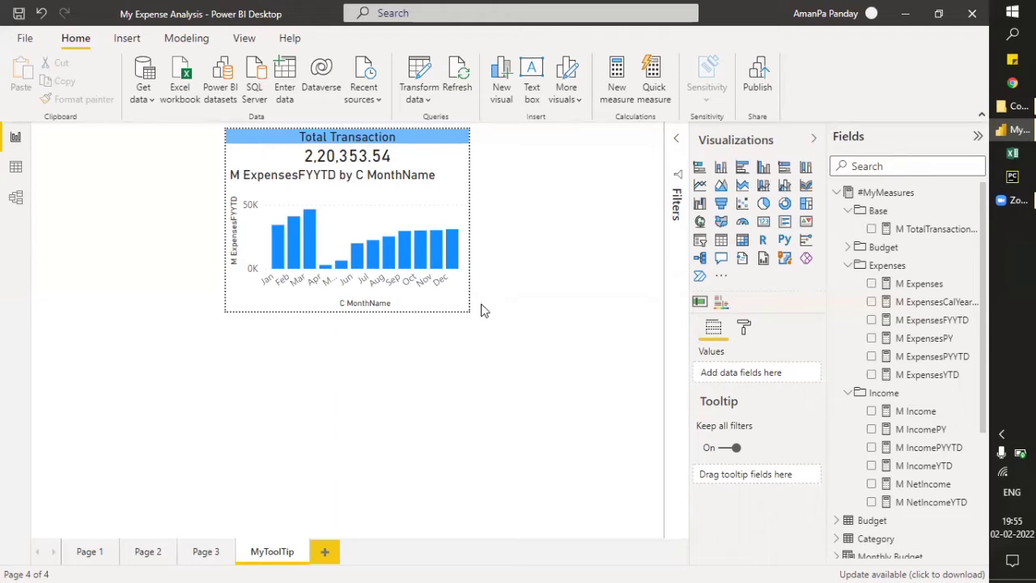
Select the net income waterfall chart on Page 1 and choose Report page as its tooltip type.
{"action": "left_click", "coordinate": [87, 552]}
{"action": "left_click", "coordinate": [600, 326]}
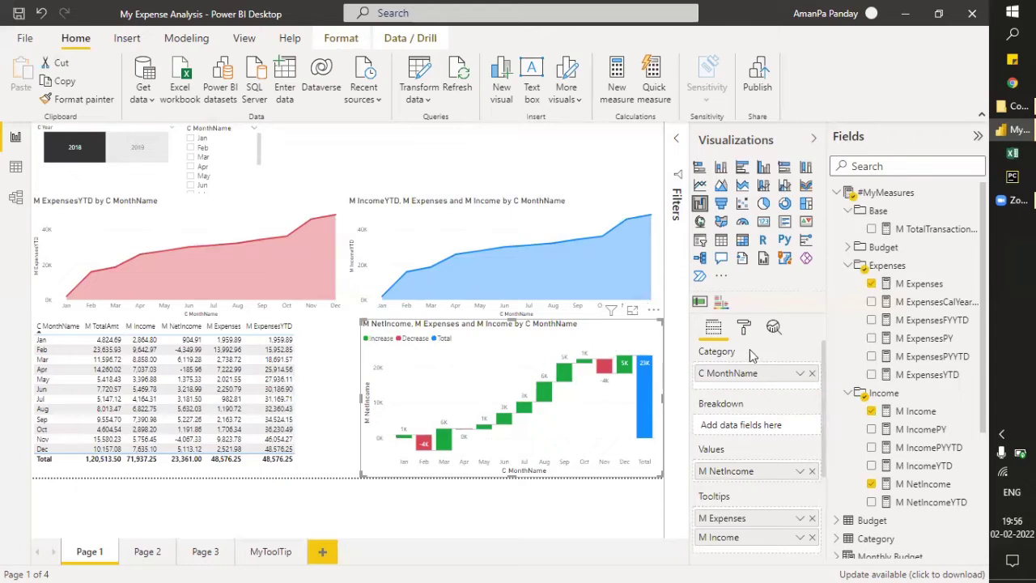
{"action": "left_click", "coordinate": [743, 327]}
{"action": "scroll", "coordinate": [744, 413], "scroll_direction": "down", "scroll_amount": 5}
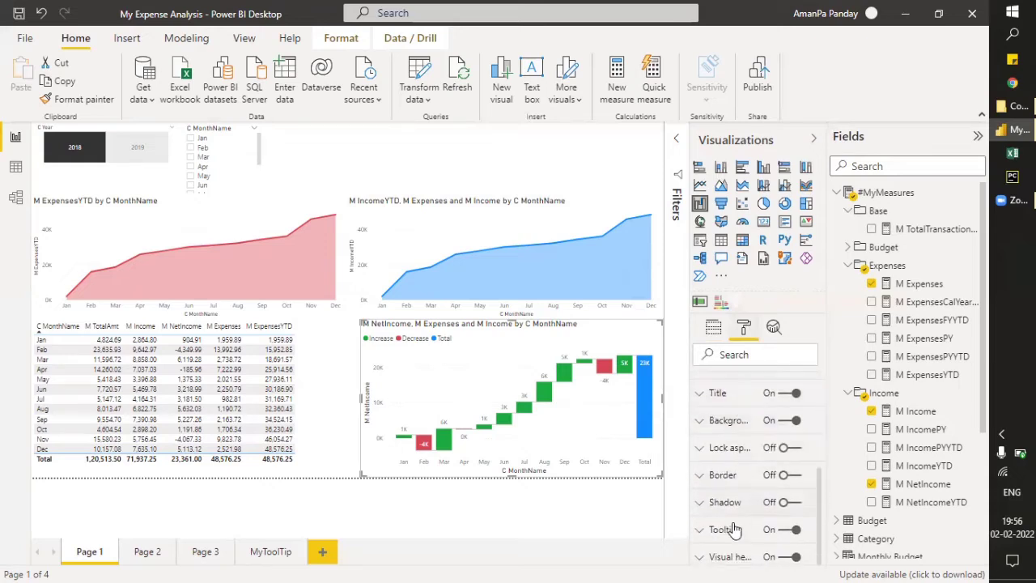
{"action": "left_click", "coordinate": [702, 534]}
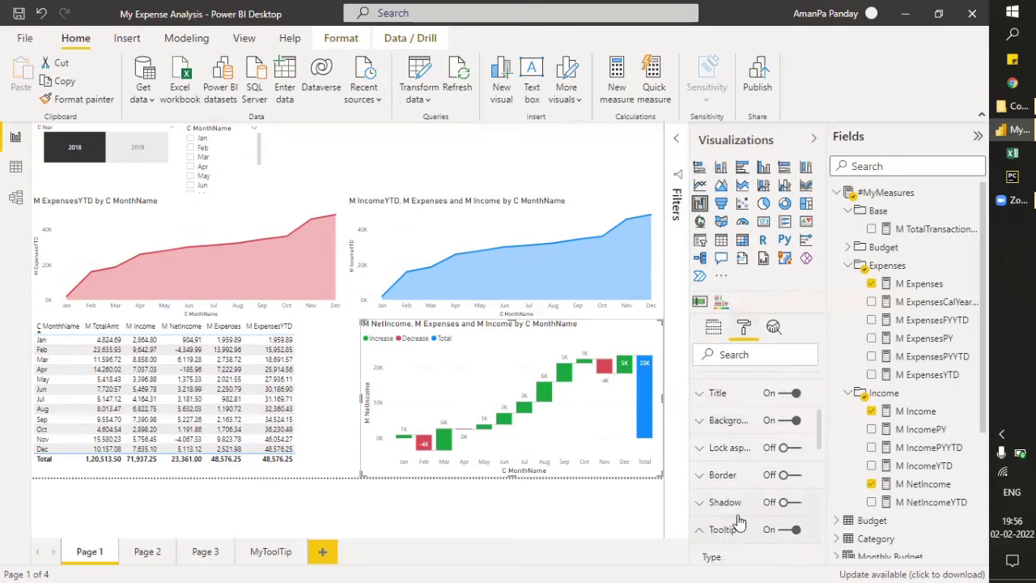
{"action": "scroll", "coordinate": [738, 522], "scroll_direction": "down", "scroll_amount": 2}
{"action": "scroll", "coordinate": [738, 521], "scroll_direction": "down", "scroll_amount": 3}
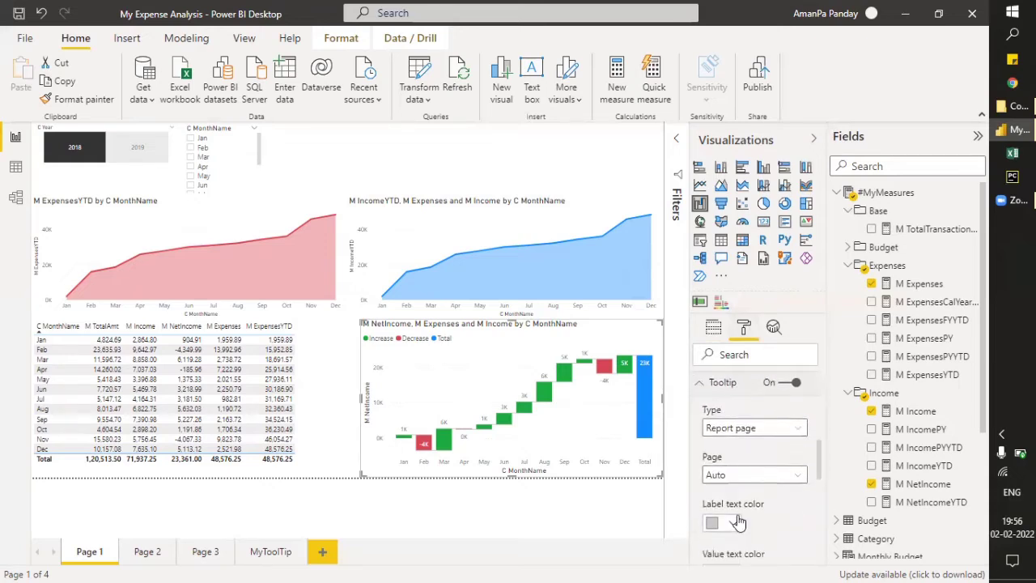
{"action": "scroll", "coordinate": [738, 520], "scroll_direction": "up", "scroll_amount": 2}
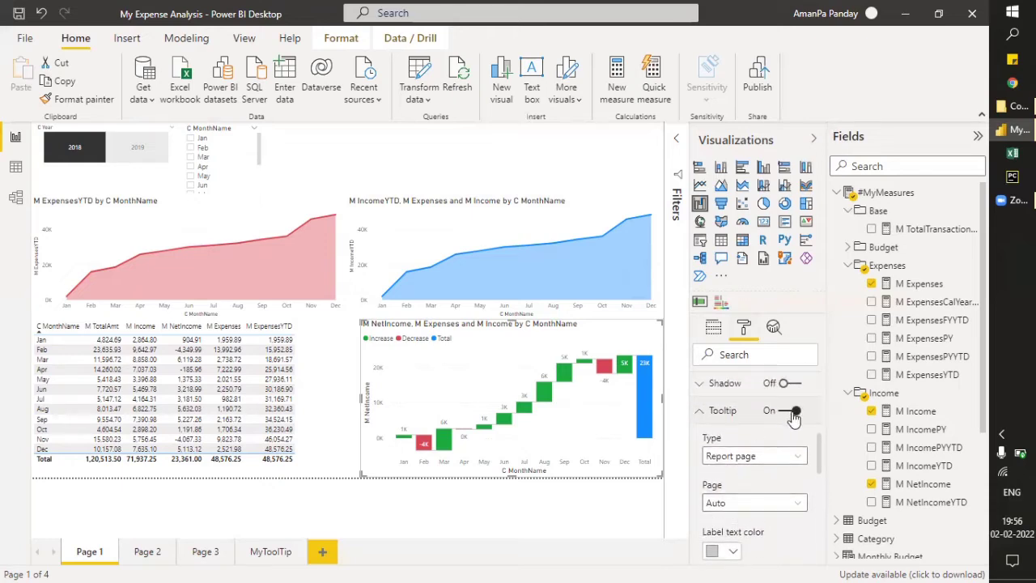
{"action": "left_click", "coordinate": [732, 456]}
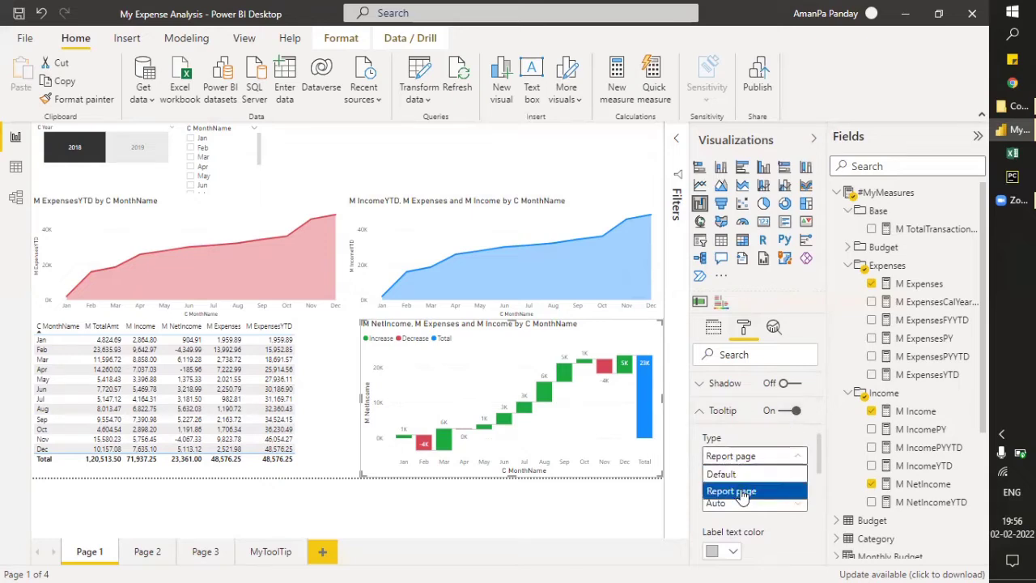
{"action": "left_click", "coordinate": [741, 492]}
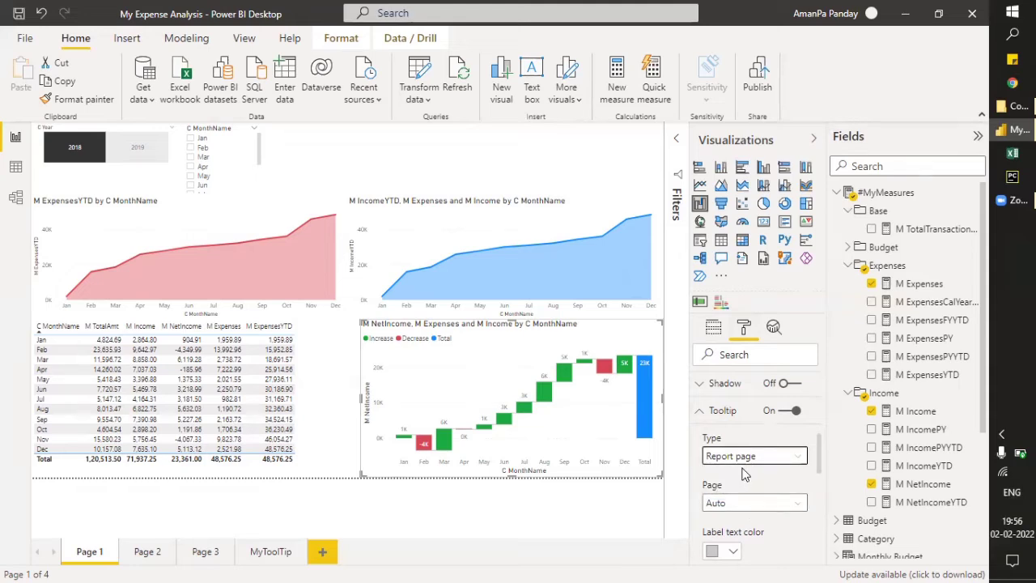
Assign the MyToolTip page as the waterfall chart's tooltip page.
{"action": "scroll", "coordinate": [746, 490], "scroll_direction": "down", "scroll_amount": 1}
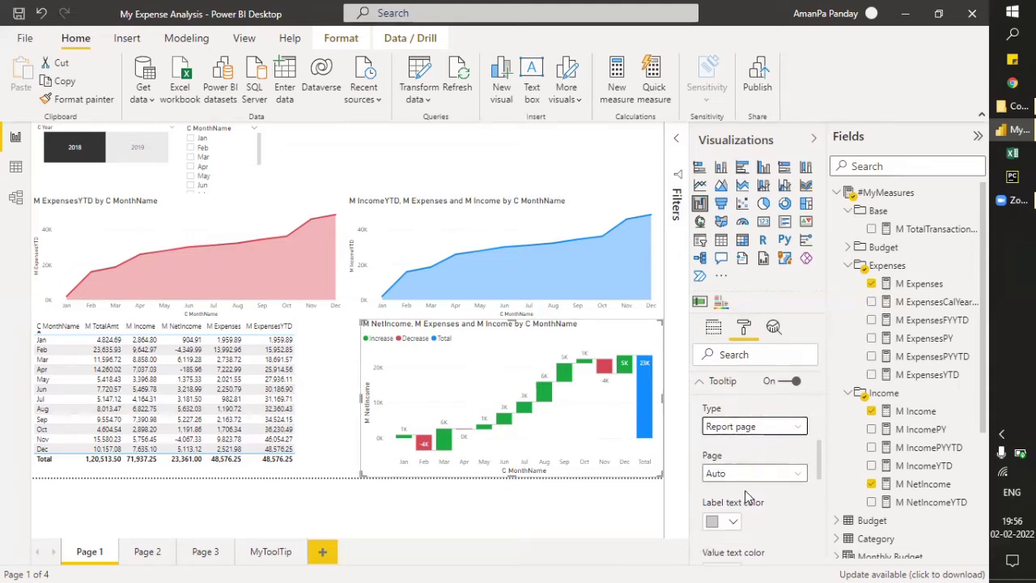
{"action": "left_click", "coordinate": [743, 478]}
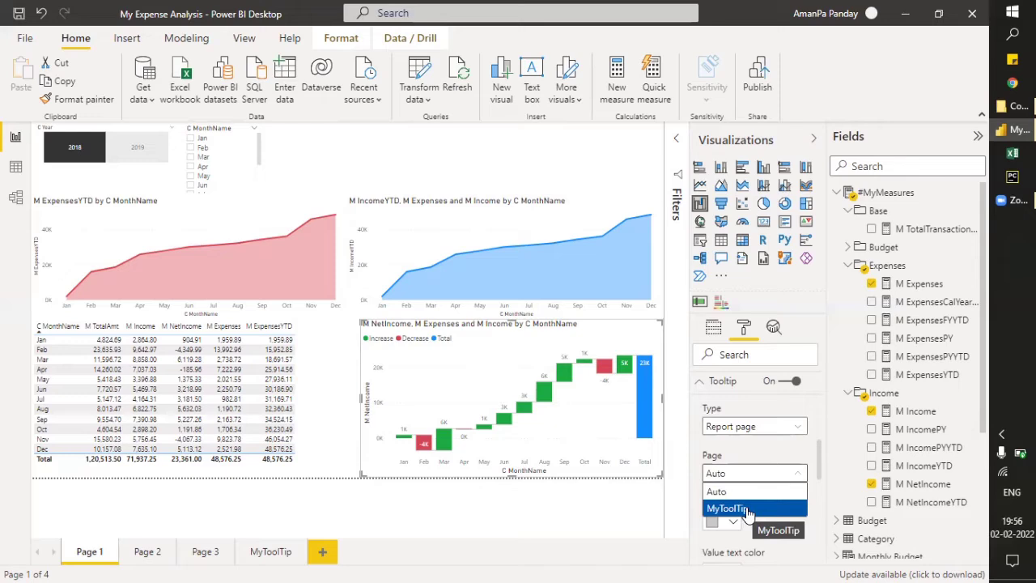
{"action": "left_click", "coordinate": [748, 511]}
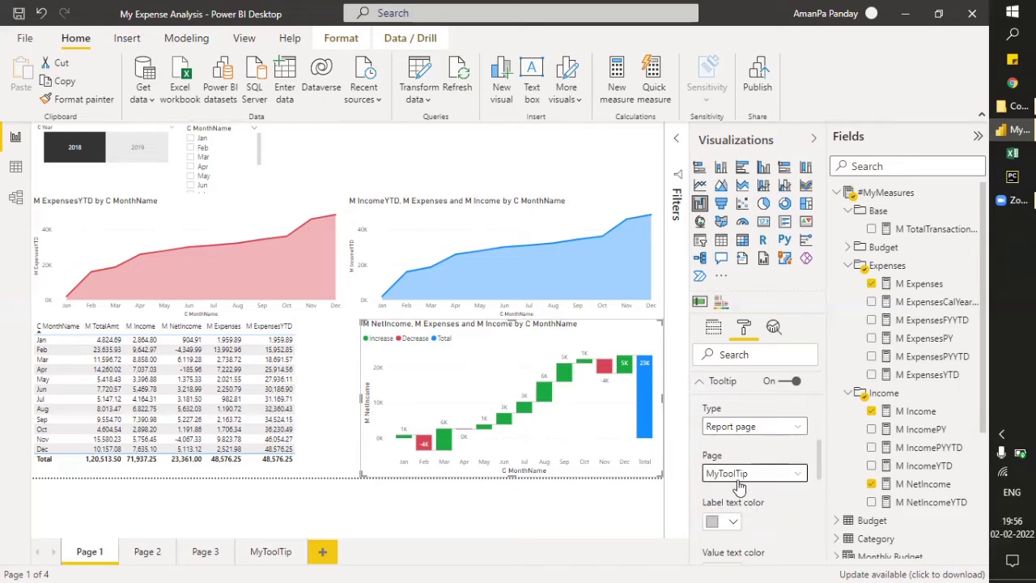
Check the page size type set for the MyToolTip page.
{"action": "left_click", "coordinate": [264, 552]}
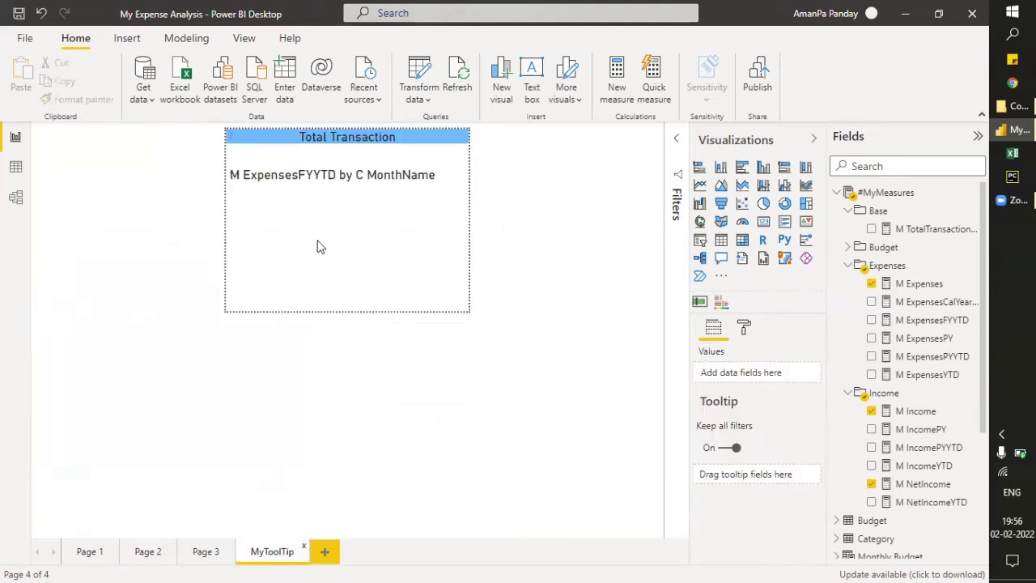
{"action": "left_click", "coordinate": [743, 327]}
{"action": "left_click", "coordinate": [709, 416]}
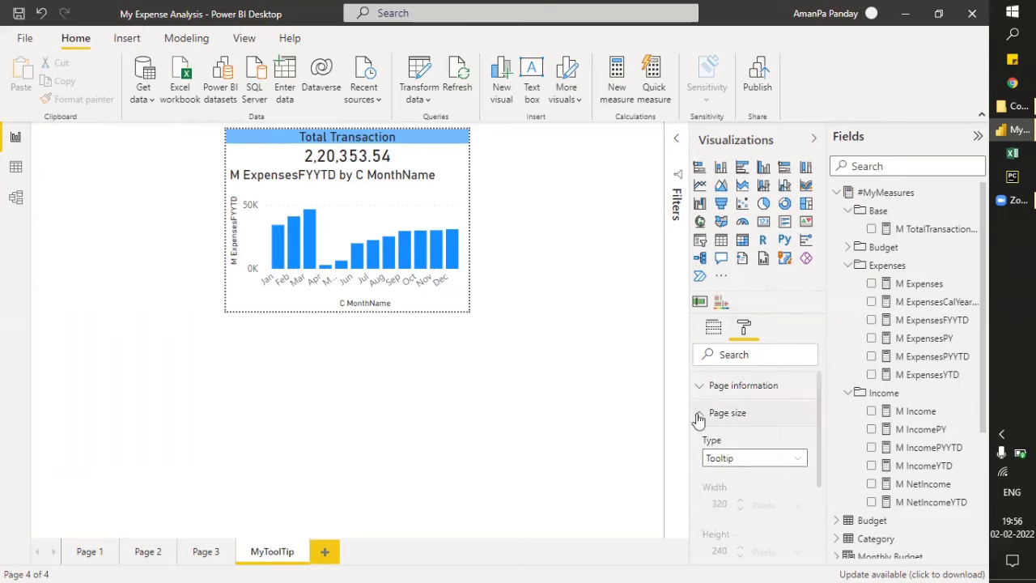
{"action": "left_click", "coordinate": [700, 414]}
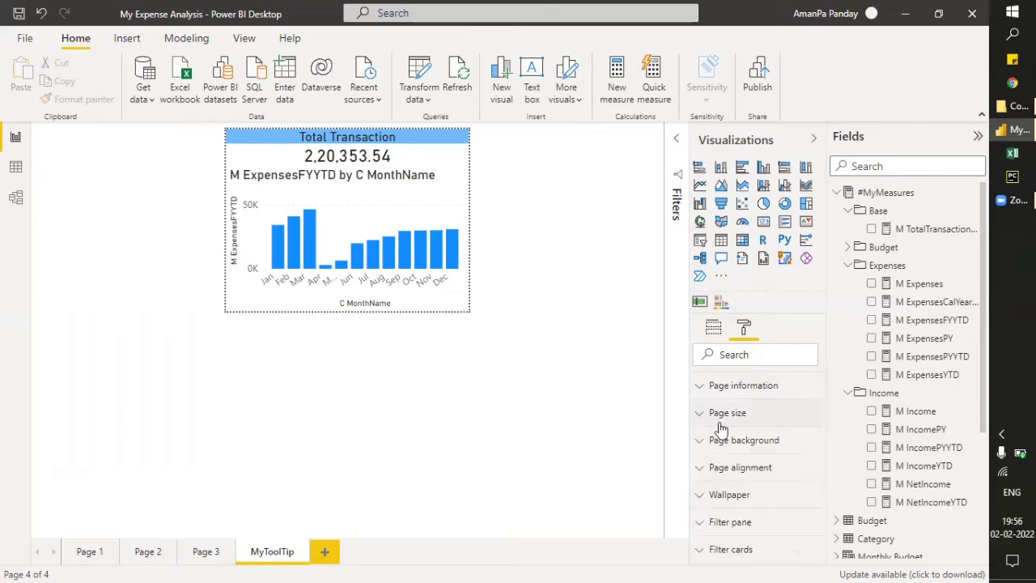
Return to Page 1 and review the waterfall chart's tooltip settings, from type and page through text formatting, background color and transparency.
{"action": "left_click", "coordinate": [94, 555]}
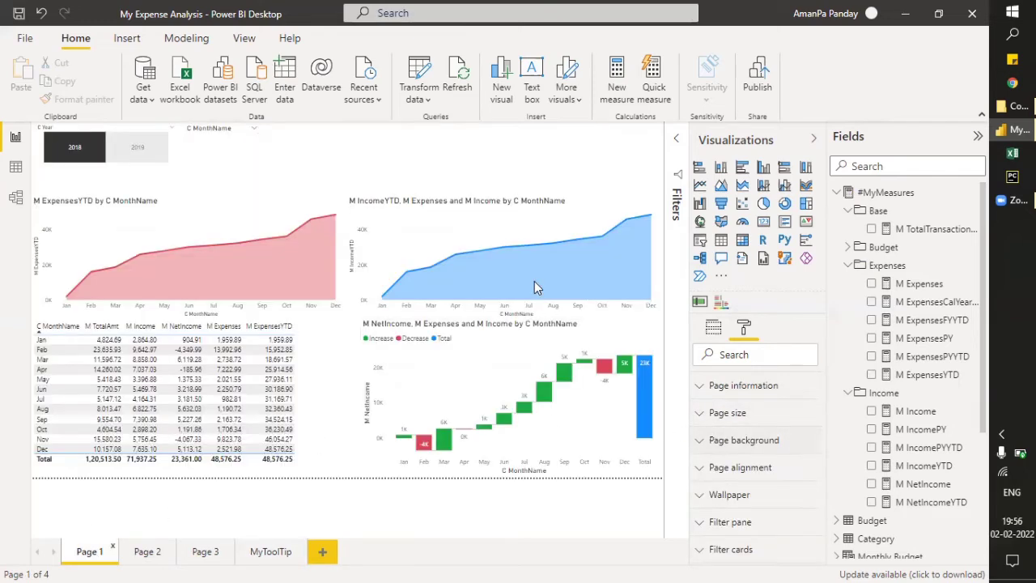
{"action": "left_click", "coordinate": [613, 194]}
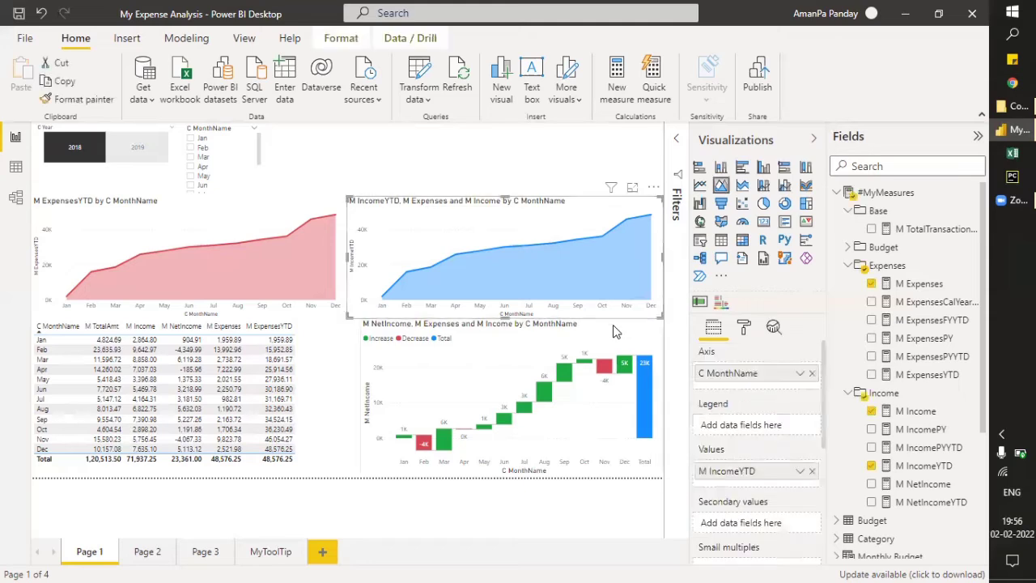
{"action": "left_click", "coordinate": [613, 331]}
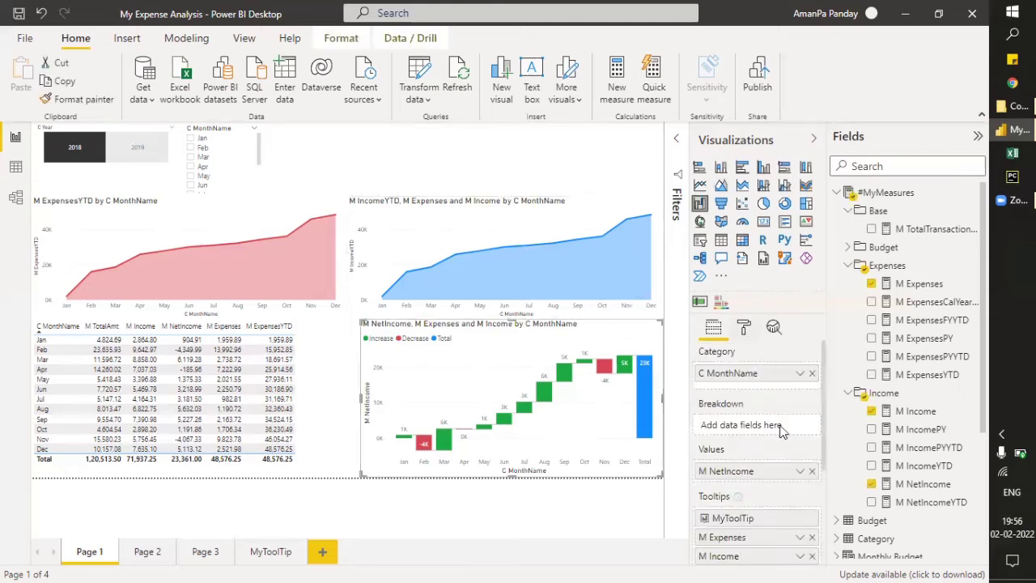
{"action": "left_click", "coordinate": [744, 327]}
{"action": "scroll", "coordinate": [769, 469], "scroll_direction": "down", "scroll_amount": 5}
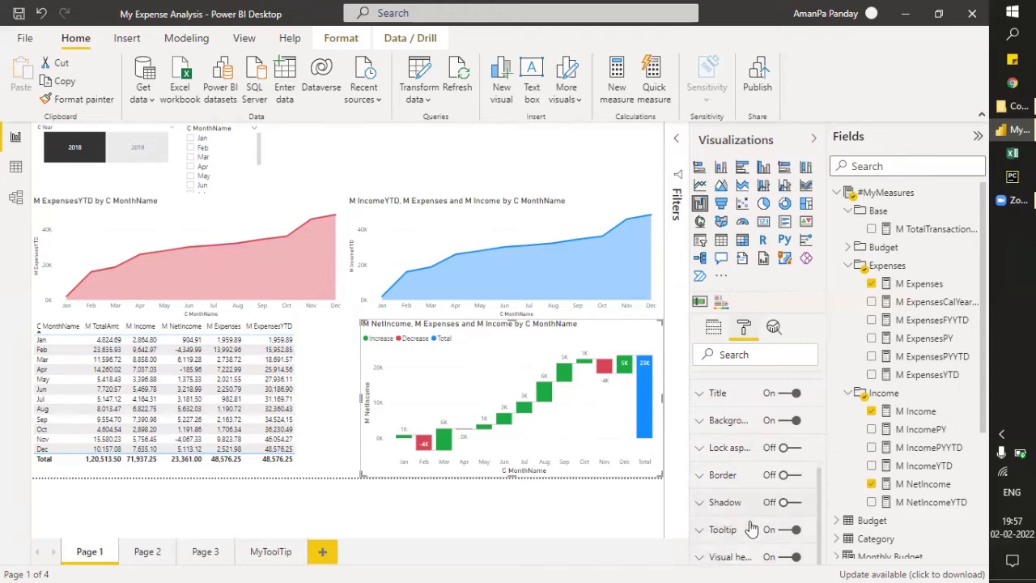
{"action": "left_click", "coordinate": [706, 530]}
{"action": "scroll", "coordinate": [728, 502], "scroll_direction": "down", "scroll_amount": 2}
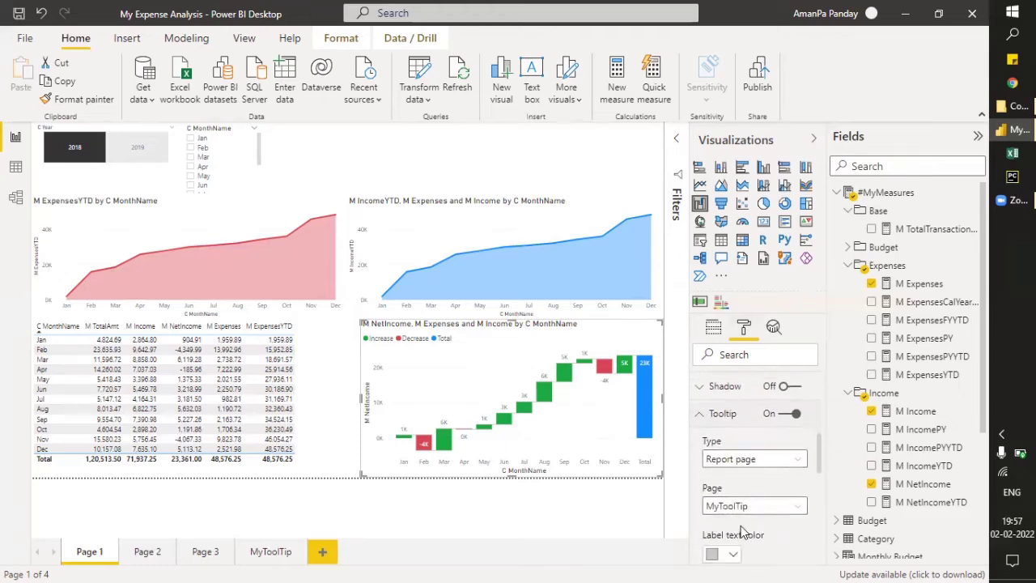
{"action": "scroll", "coordinate": [761, 530], "scroll_direction": "down", "scroll_amount": 5}
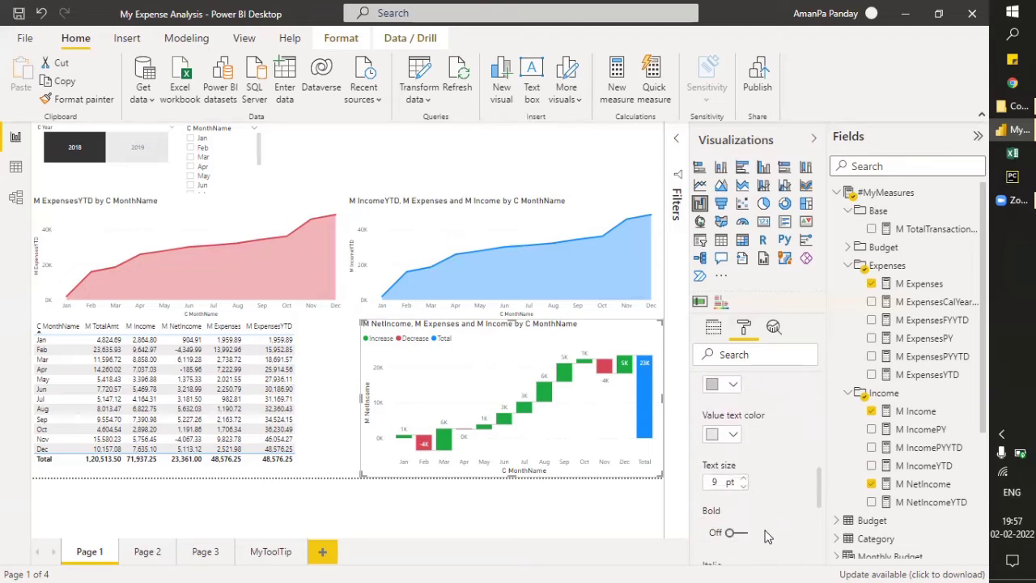
{"action": "scroll", "coordinate": [765, 530], "scroll_direction": "down", "scroll_amount": 5}
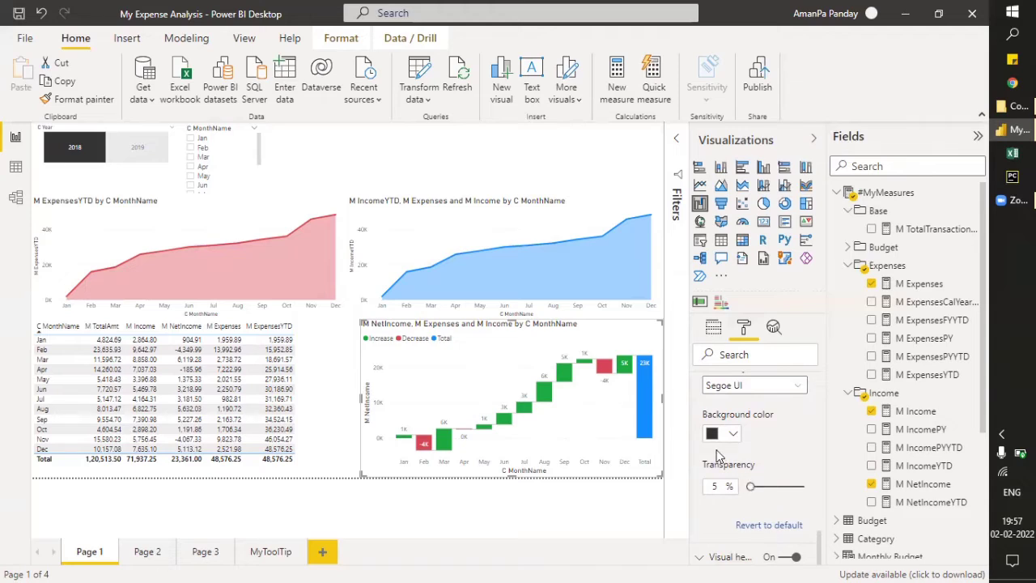
Preview the custom report page tooltip on several monthly bars of the waterfall chart.
{"action": "left_click", "coordinate": [555, 530]}
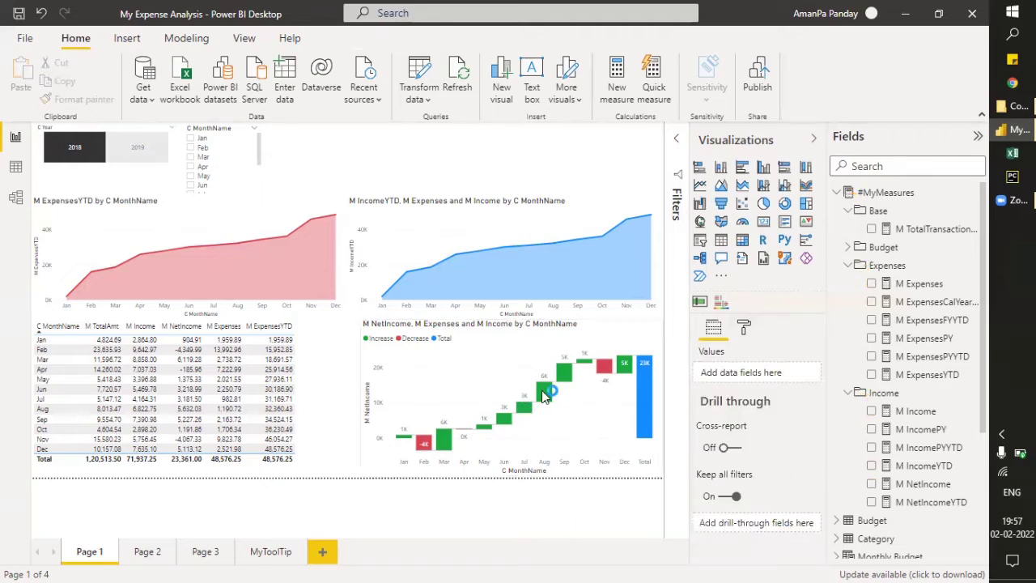
{"action": "mouse_move", "coordinate": [543, 392]}
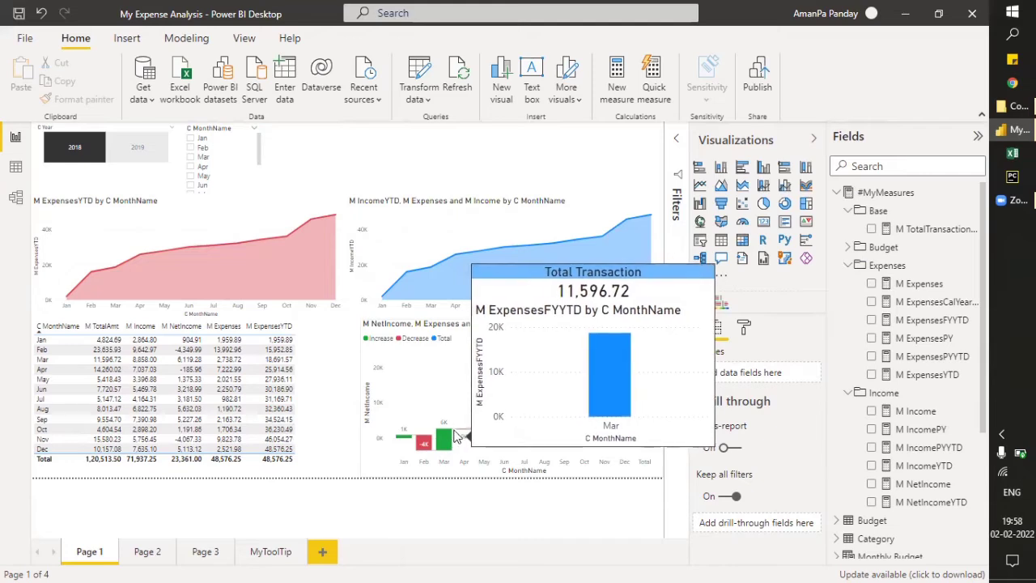
{"action": "mouse_move", "coordinate": [505, 423]}
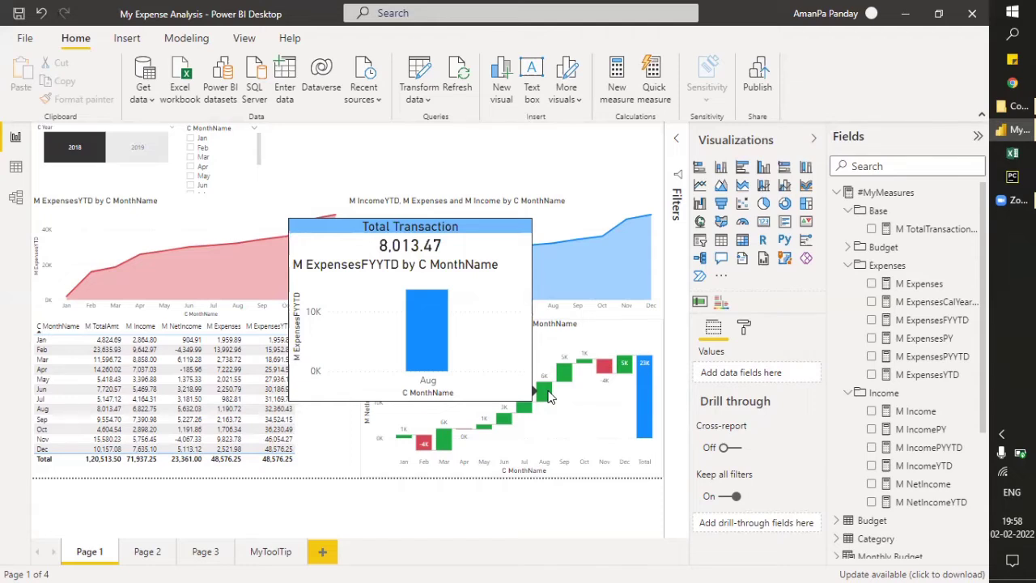
{"action": "left_click", "coordinate": [354, 479]}
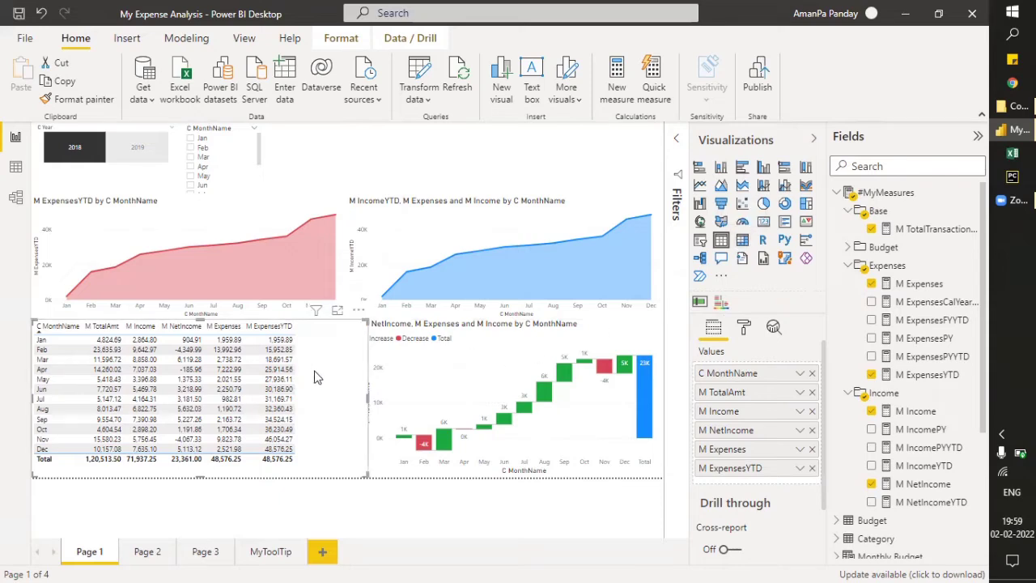
On Page 2, review the visual header icon options of the M ExpensesPY and M Expenses column chart.
{"action": "left_click", "coordinate": [150, 552]}
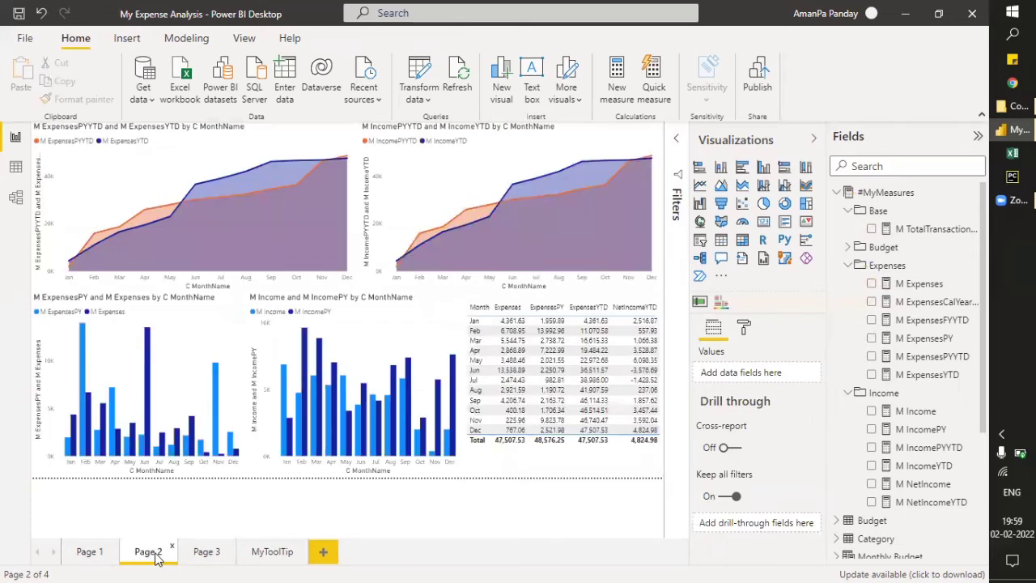
{"action": "left_click", "coordinate": [169, 331]}
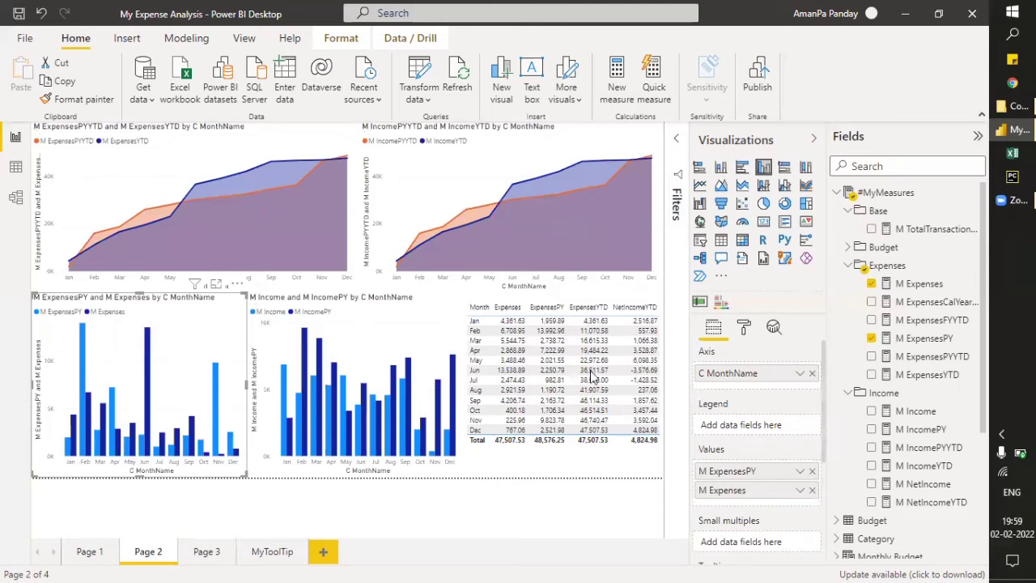
{"action": "left_click", "coordinate": [742, 329]}
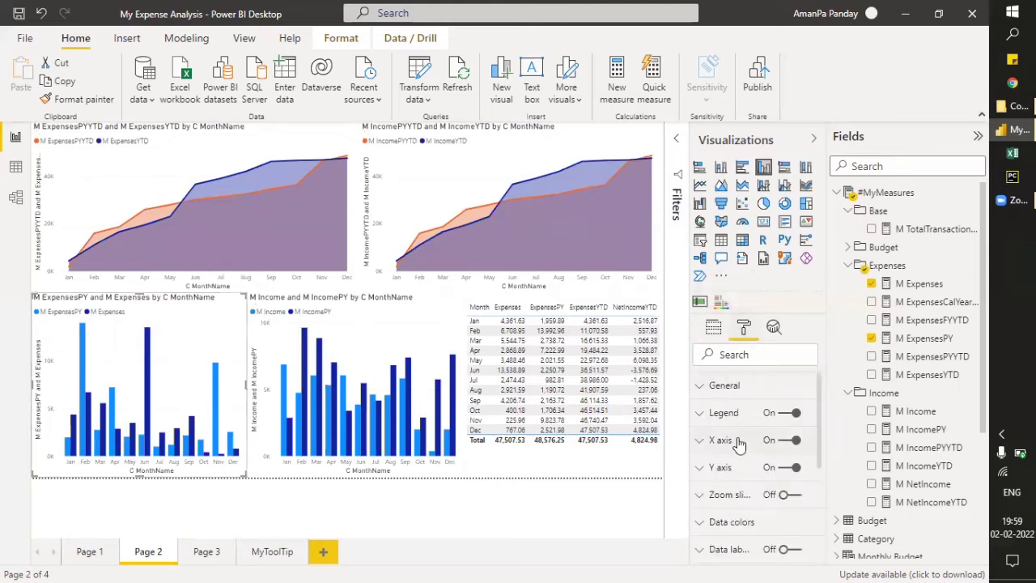
{"action": "scroll", "coordinate": [732, 445], "scroll_direction": "down", "scroll_amount": 5}
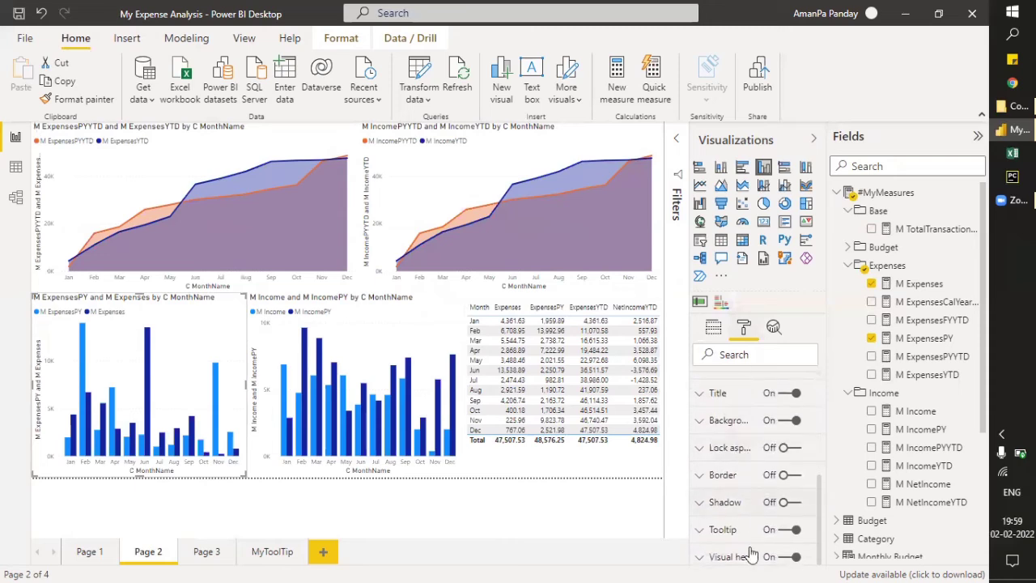
{"action": "left_click", "coordinate": [786, 559]}
{"action": "left_click", "coordinate": [786, 558]}
{"action": "left_click", "coordinate": [700, 556]}
{"action": "scroll", "coordinate": [746, 555], "scroll_direction": "down", "scroll_amount": 5}
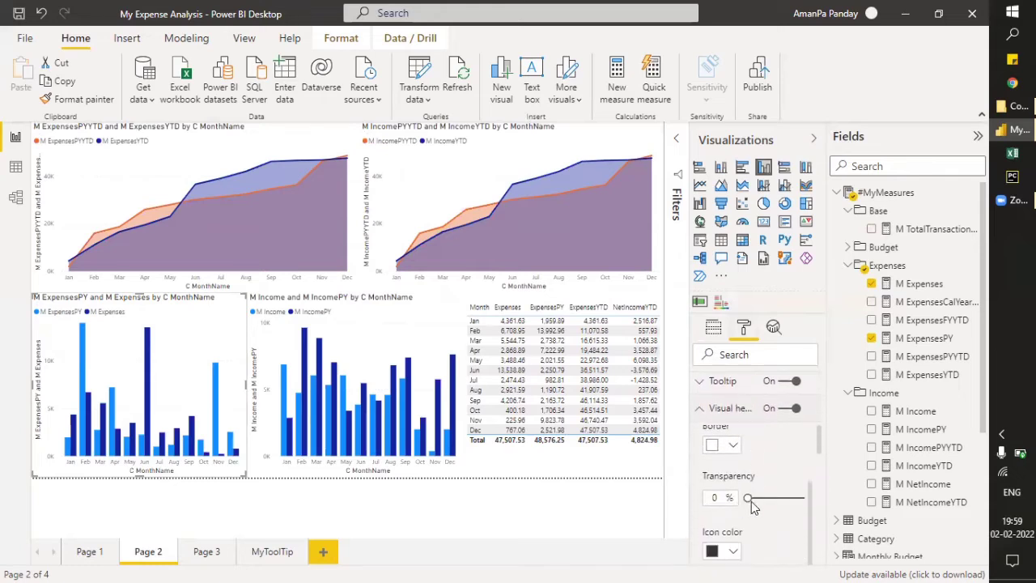
{"action": "scroll", "coordinate": [751, 497], "scroll_direction": "down", "scroll_amount": 8}
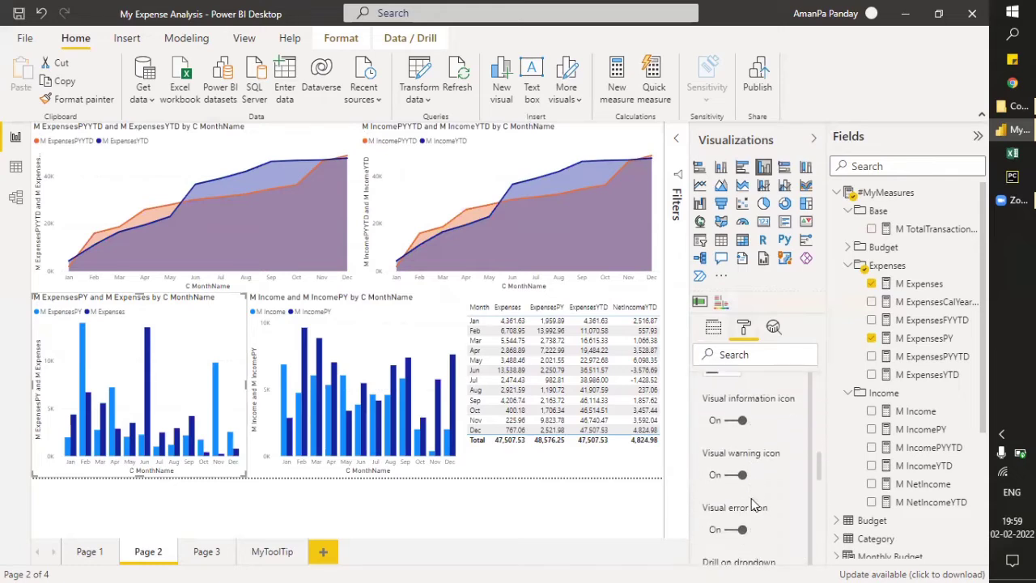
{"action": "scroll", "coordinate": [751, 497], "scroll_direction": "down", "scroll_amount": 5}
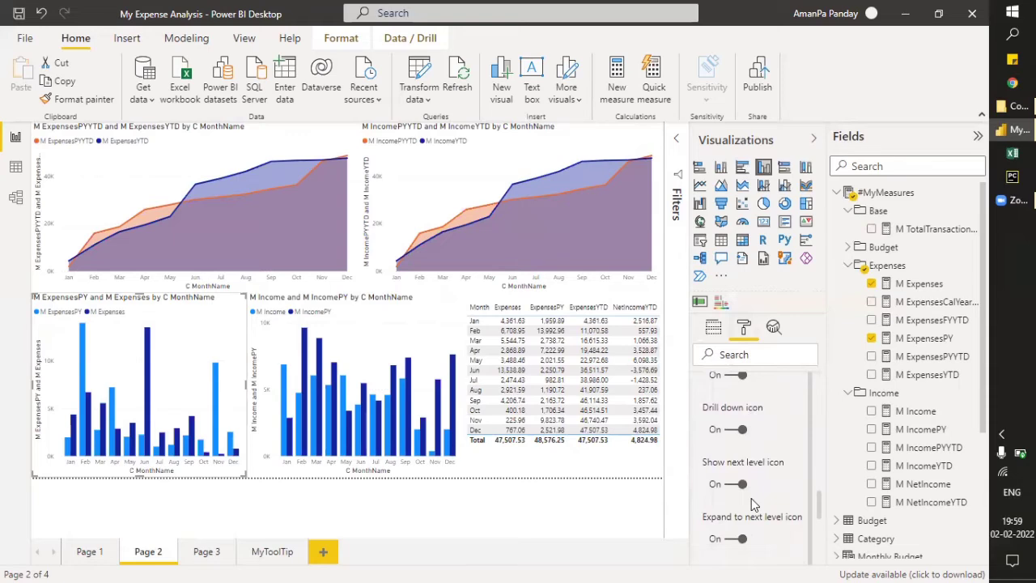
{"action": "scroll", "coordinate": [751, 499], "scroll_direction": "down", "scroll_amount": 4}
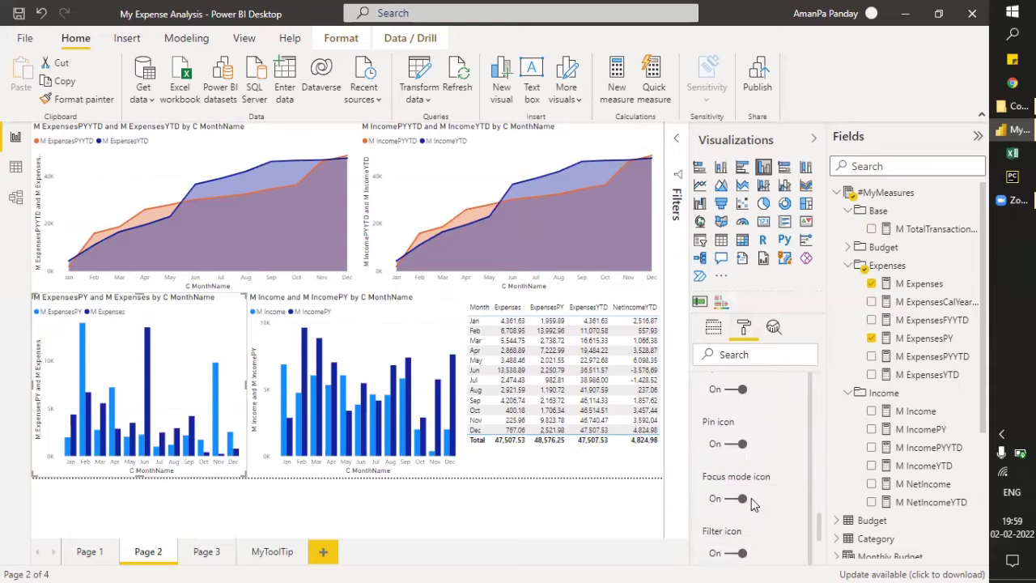
{"action": "scroll", "coordinate": [751, 502], "scroll_direction": "down", "scroll_amount": 4}
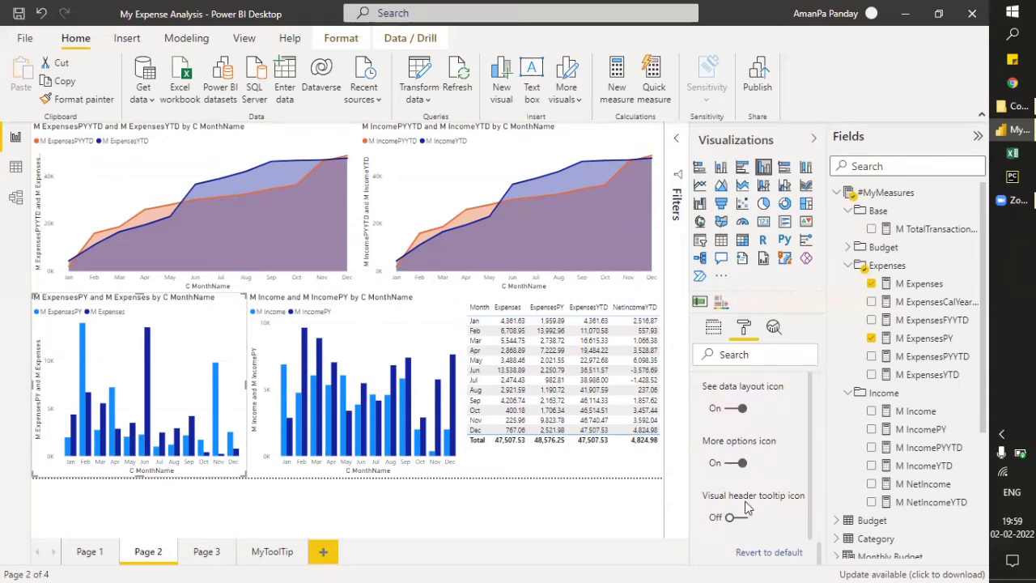
Turn on the visual header tooltip icon for the M ExpensesPY and M Expenses column chart.
{"action": "left_click", "coordinate": [742, 519]}
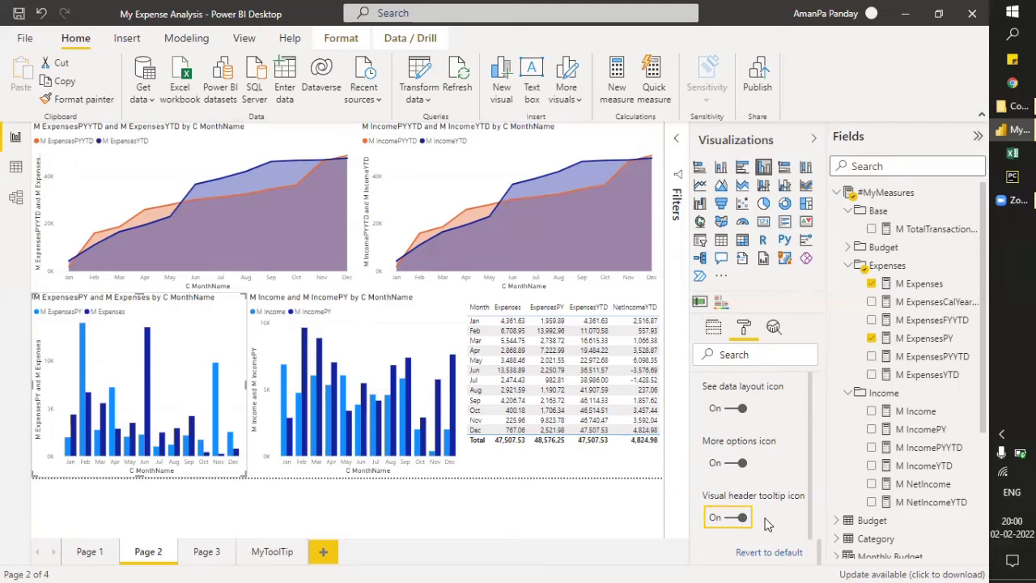
{"action": "scroll", "coordinate": [767, 524], "scroll_direction": "down", "scroll_amount": 1}
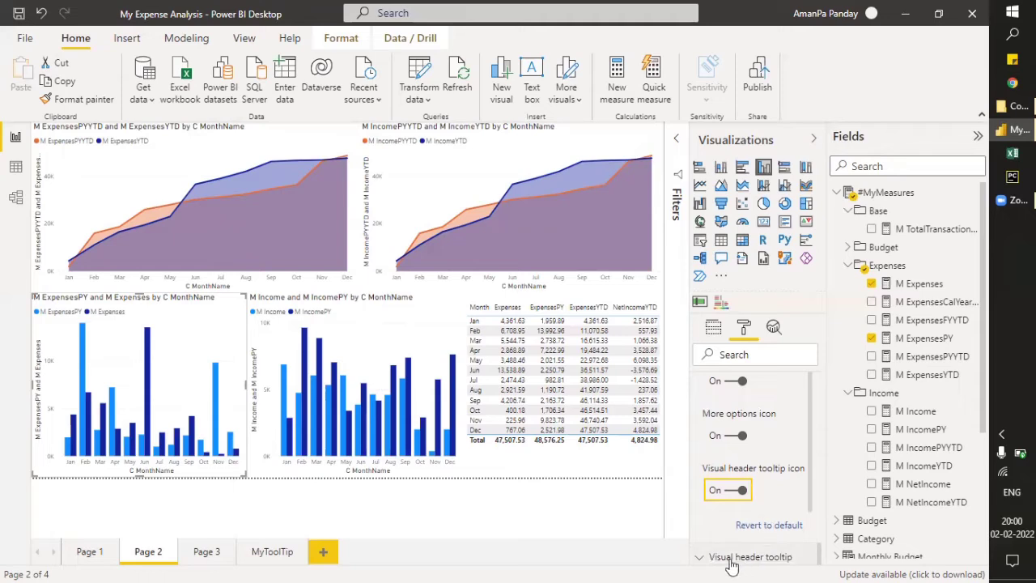
{"action": "left_click", "coordinate": [728, 494]}
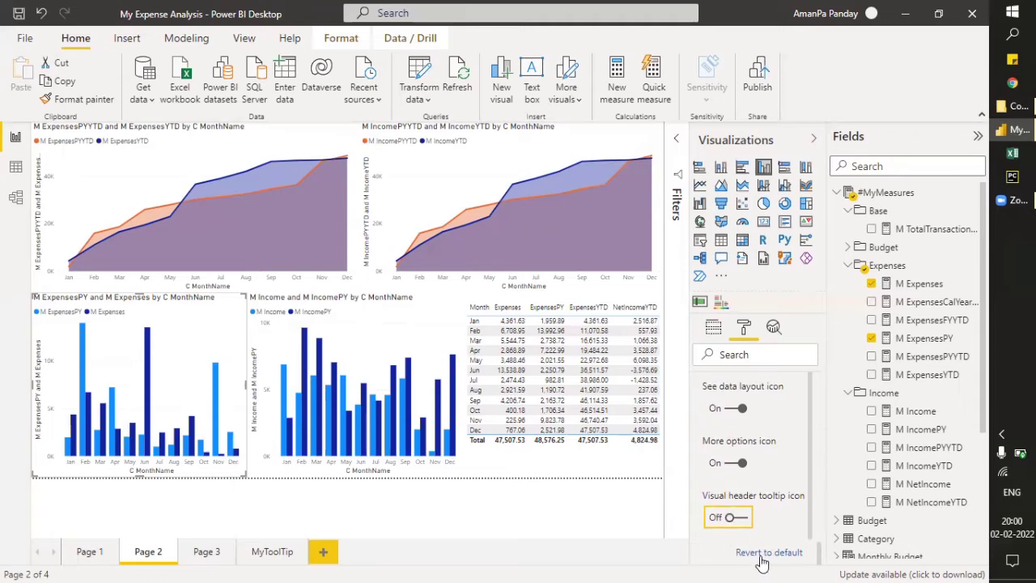
{"action": "left_click", "coordinate": [743, 520]}
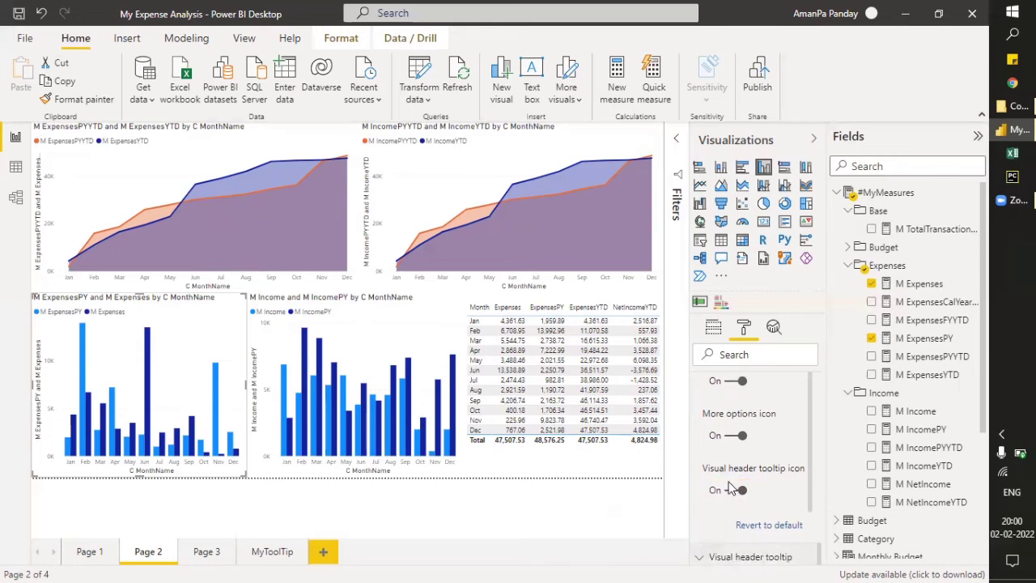
Set MyToolTip as the report page for the chart's visual header tooltip and review its text, font, background and transparency settings.
{"action": "left_click", "coordinate": [702, 558]}
{"action": "scroll", "coordinate": [712, 510], "scroll_direction": "down", "scroll_amount": 2}
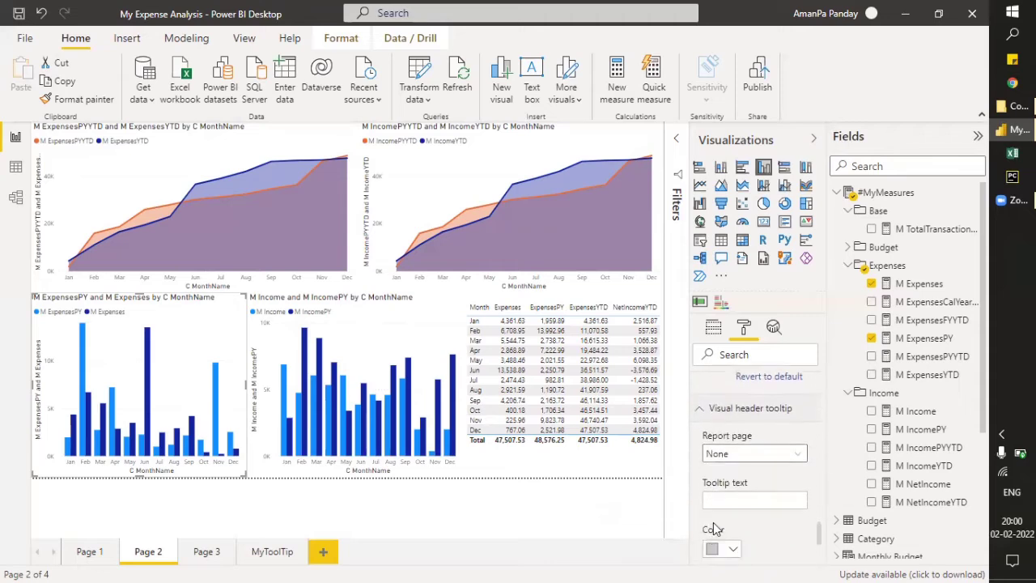
{"action": "left_click", "coordinate": [725, 457]}
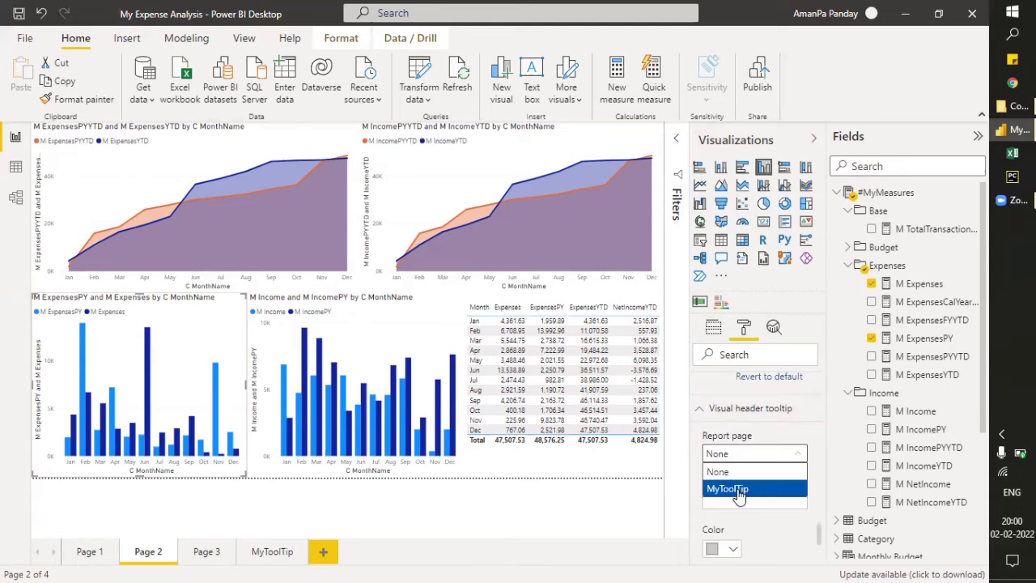
{"action": "left_click", "coordinate": [737, 489]}
{"action": "left_click", "coordinate": [739, 500]}
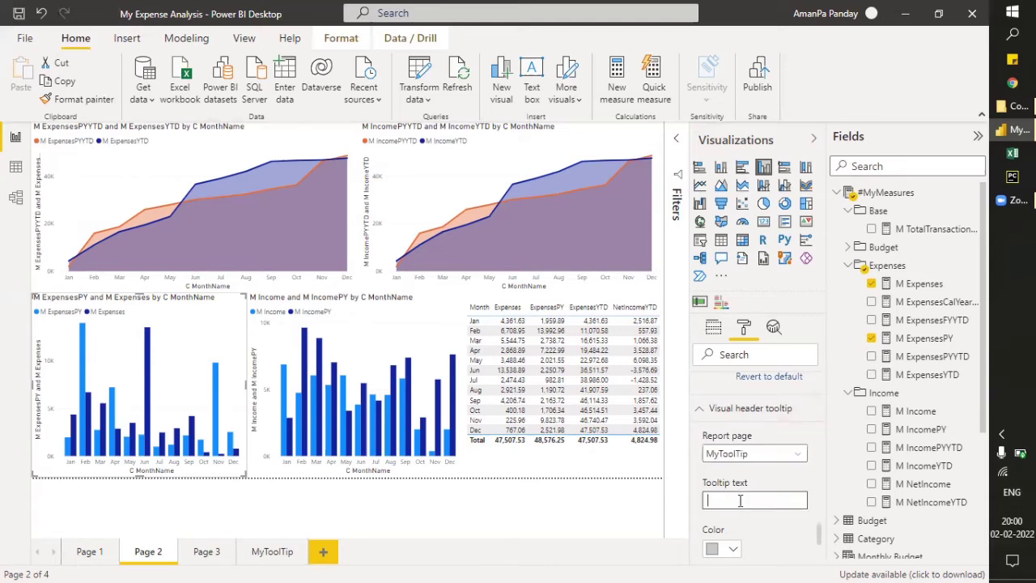
{"action": "scroll", "coordinate": [739, 501], "scroll_direction": "down", "scroll_amount": 1}
{"action": "scroll", "coordinate": [746, 494], "scroll_direction": "down", "scroll_amount": 2}
{"action": "scroll", "coordinate": [746, 495], "scroll_direction": "down", "scroll_amount": 3}
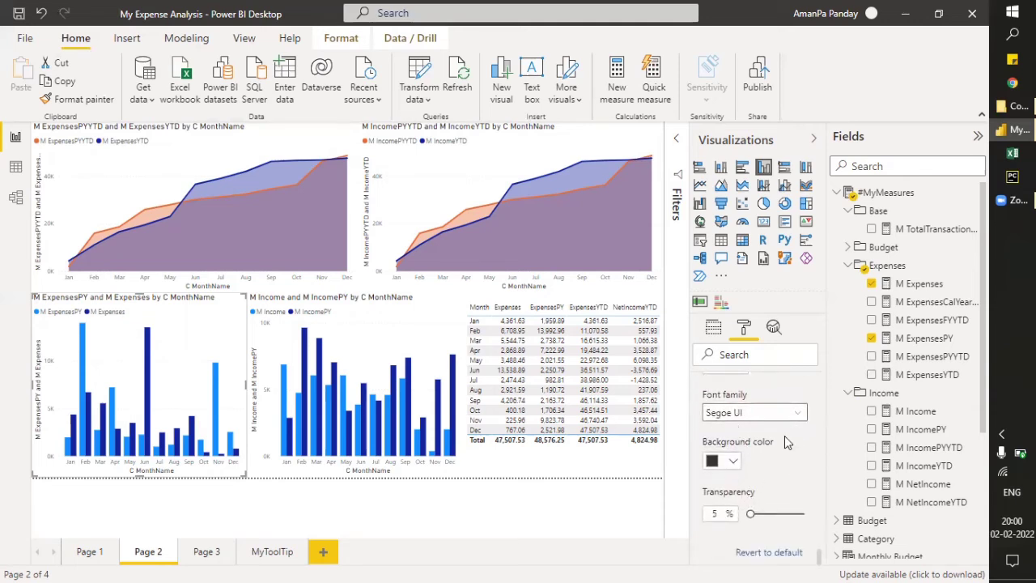
{"action": "scroll", "coordinate": [797, 449], "scroll_direction": "up", "scroll_amount": 6}
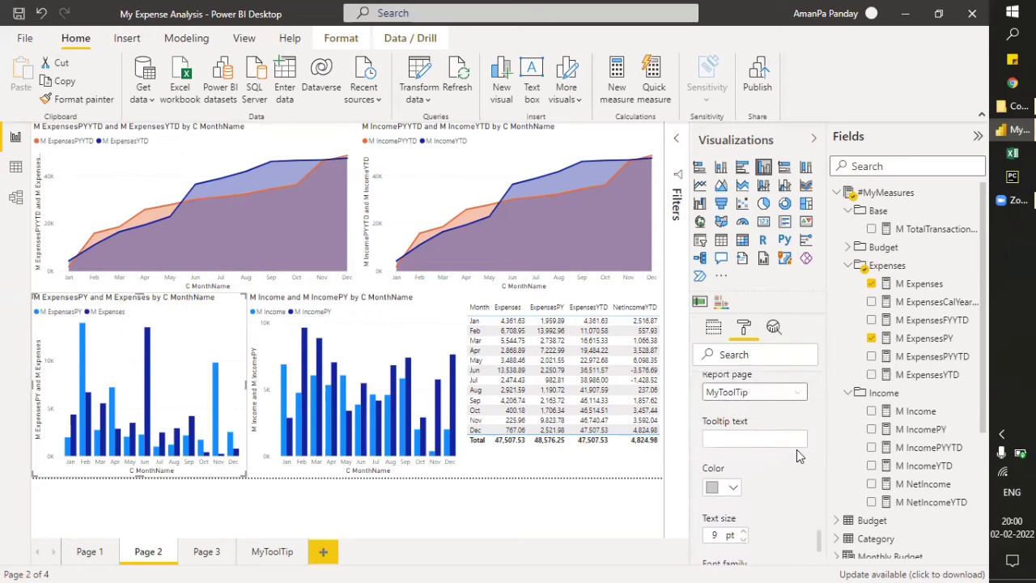
{"action": "left_click", "coordinate": [490, 511]}
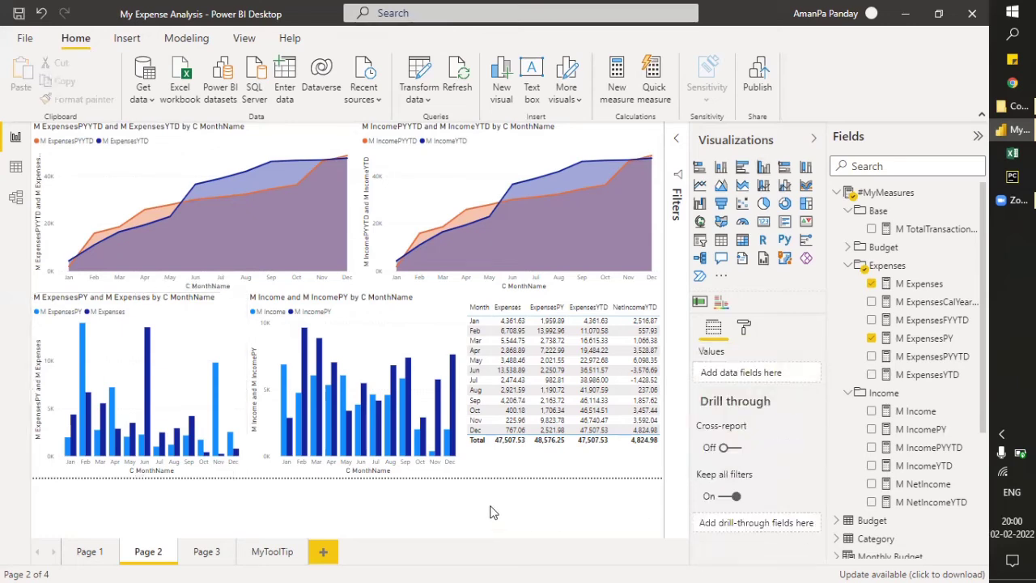
Preview the header help tooltip on the M ExpensesPY chart and compare its header icons with those of the M Income chart.
{"action": "left_click", "coordinate": [215, 322]}
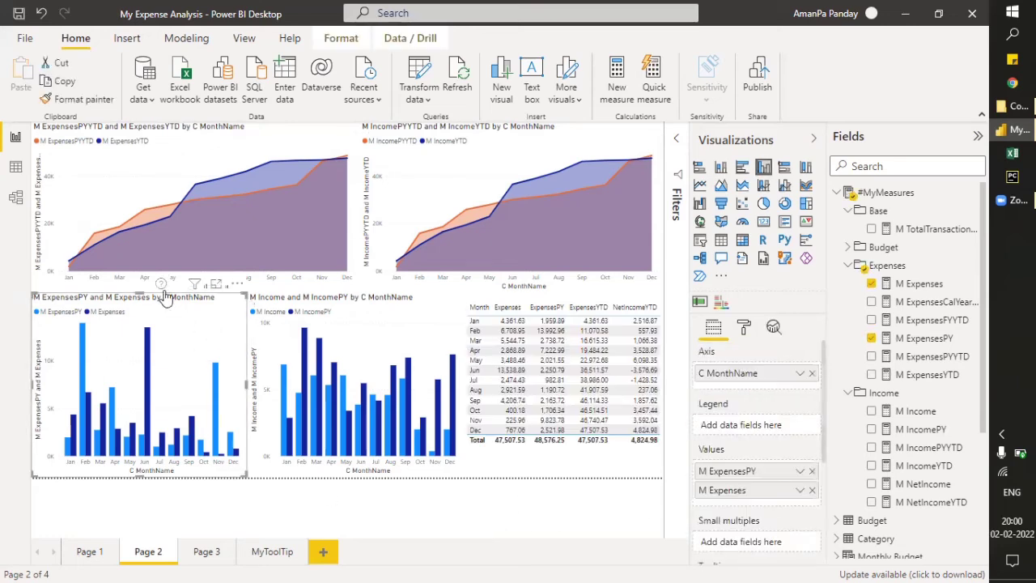
{"action": "mouse_move", "coordinate": [161, 283]}
{"action": "left_click", "coordinate": [413, 320]}
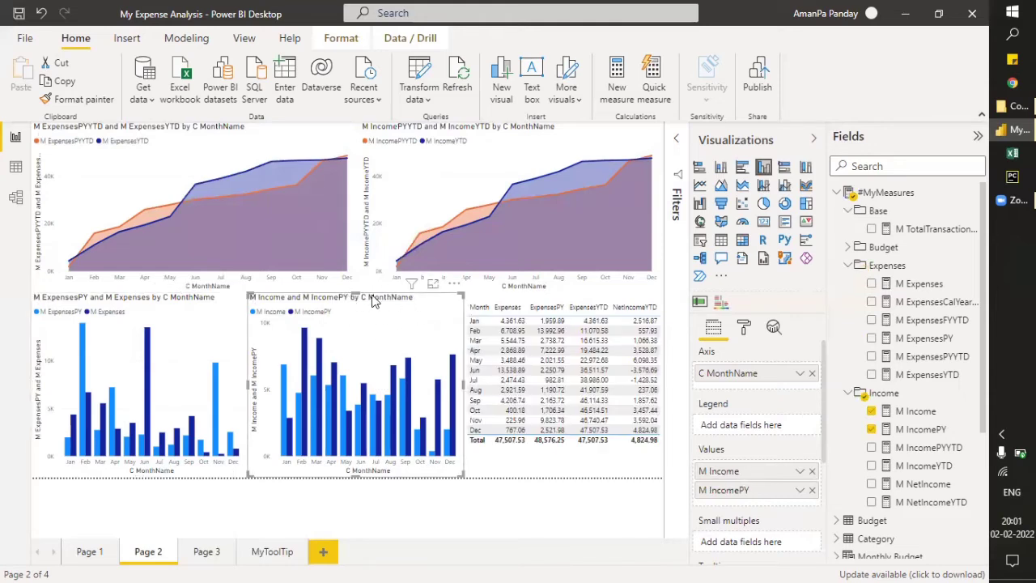
{"action": "left_click", "coordinate": [198, 332]}
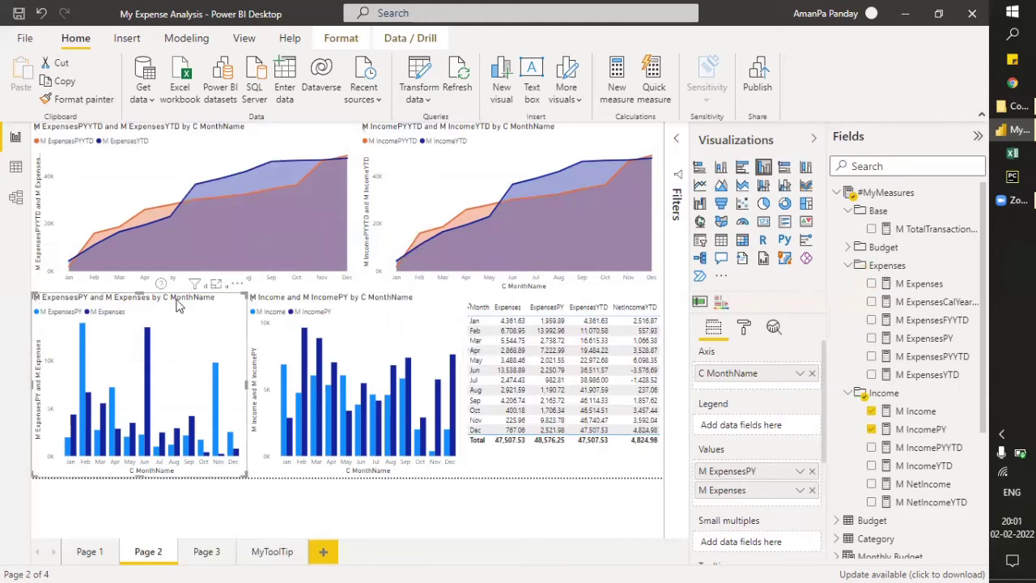
{"action": "mouse_move", "coordinate": [160, 285]}
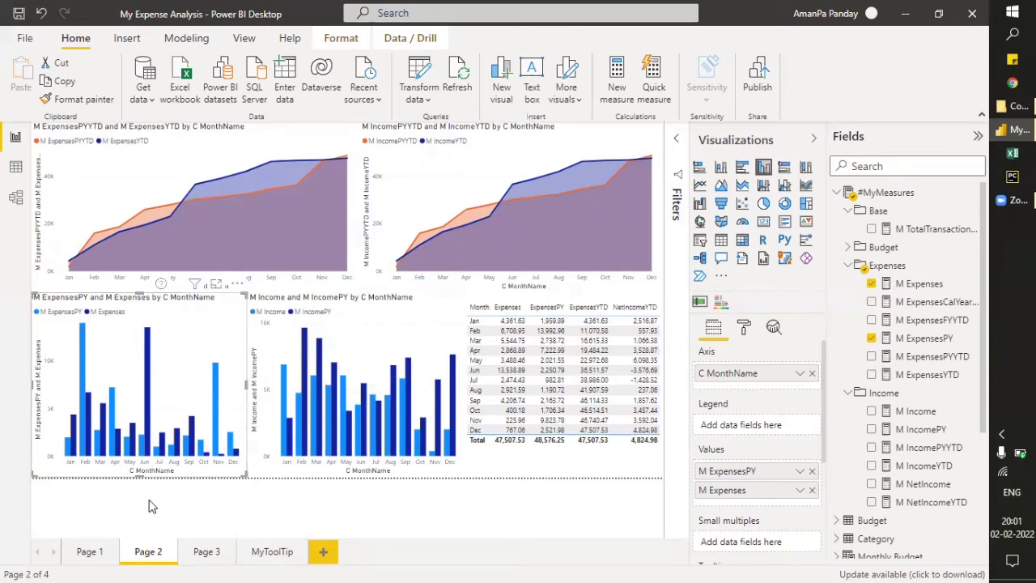
Return to Page 1, preview the waterfall chart's tooltip on the Sep bar and inspect the M Expenses measure among its tooltip fields.
{"action": "left_click", "coordinate": [92, 555]}
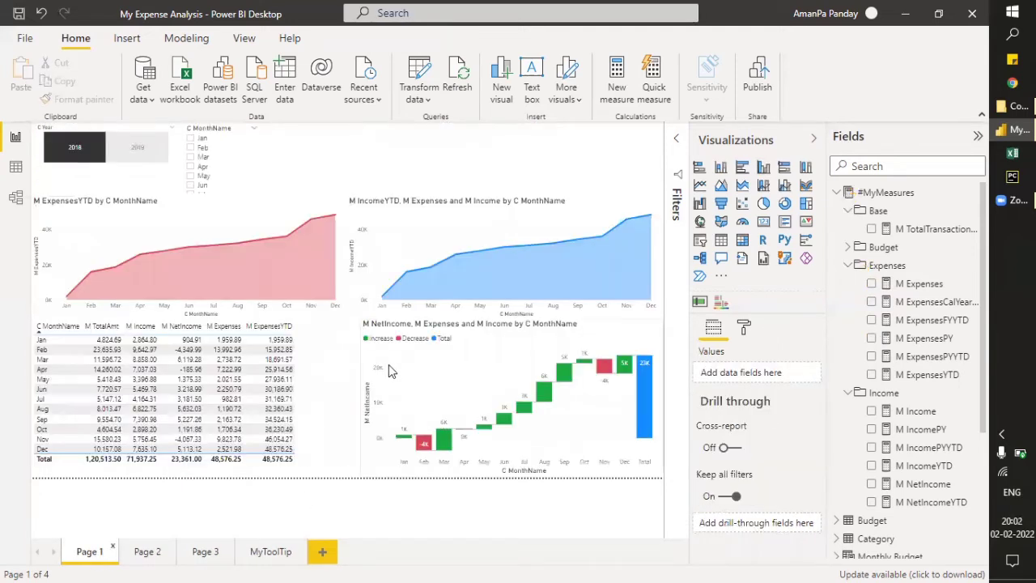
{"action": "left_click", "coordinate": [374, 353]}
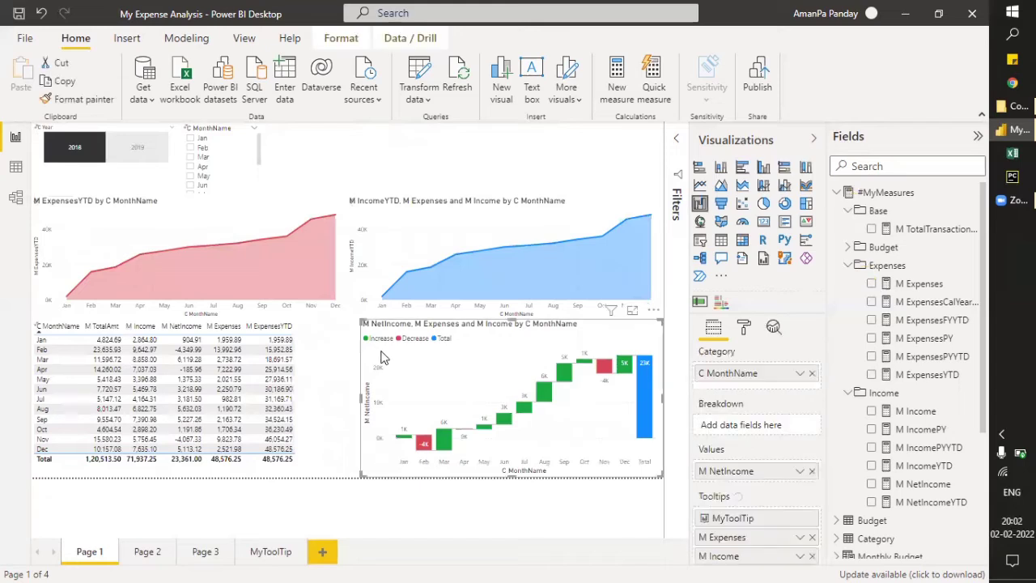
{"action": "scroll", "coordinate": [731, 419], "scroll_direction": "down", "scroll_amount": 3}
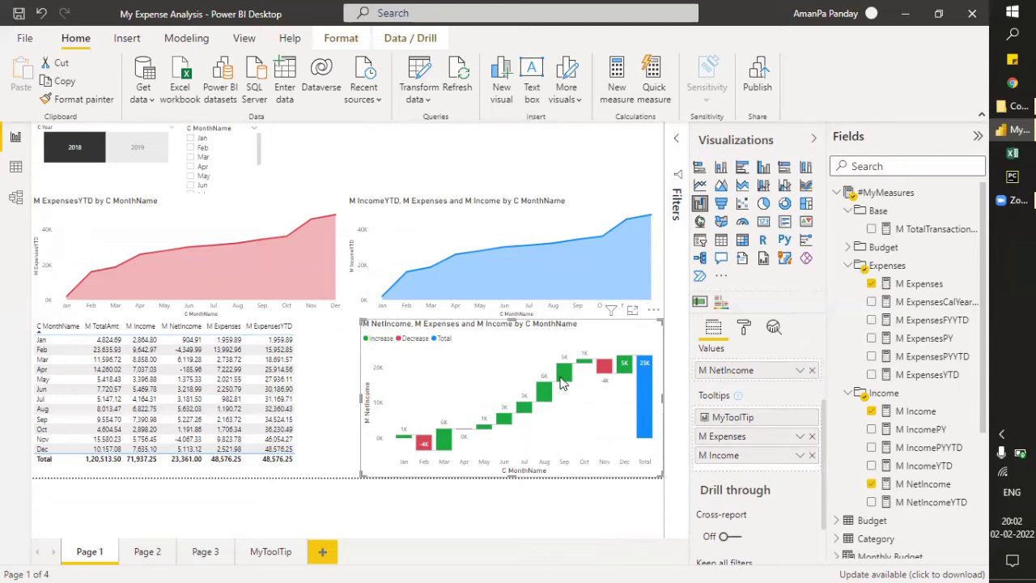
{"action": "mouse_move", "coordinate": [563, 383]}
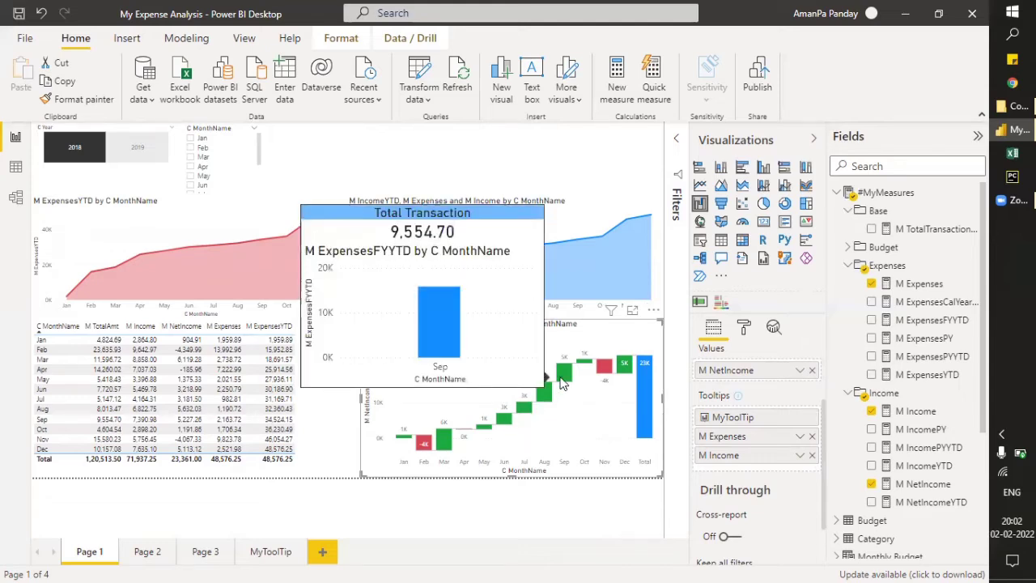
{"action": "left_click_drag", "start_coordinate": [773, 441], "coordinate": [801, 443]}
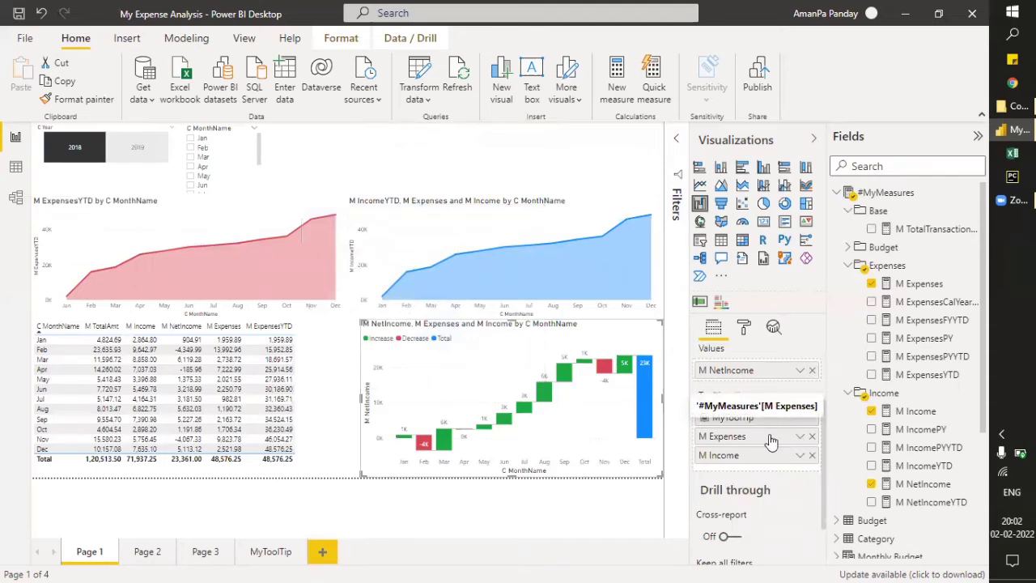
{"action": "left_click_drag", "start_coordinate": [801, 443], "coordinate": [801, 443]}
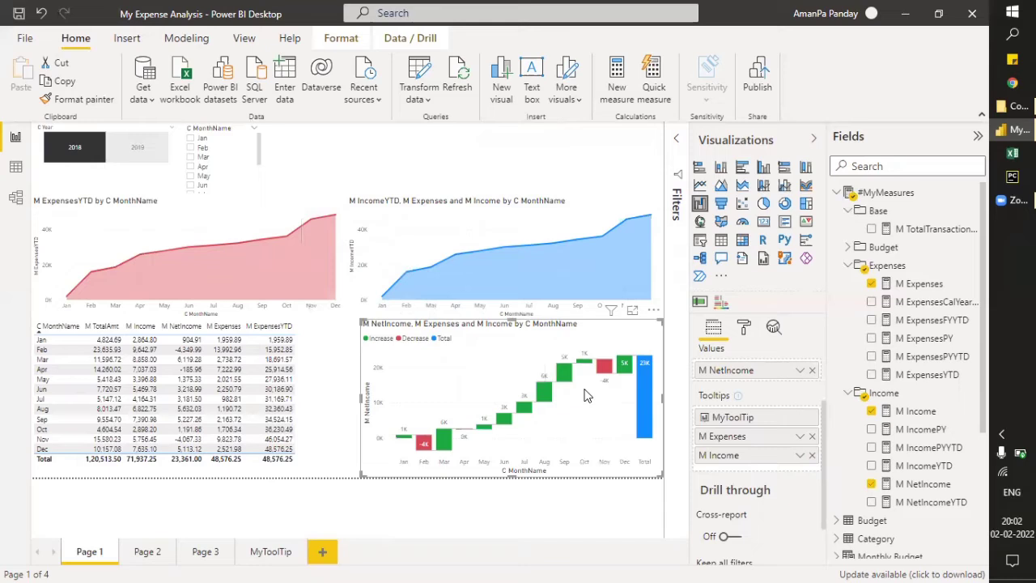
{"action": "left_click_drag", "start_coordinate": [706, 439], "coordinate": [745, 444]}
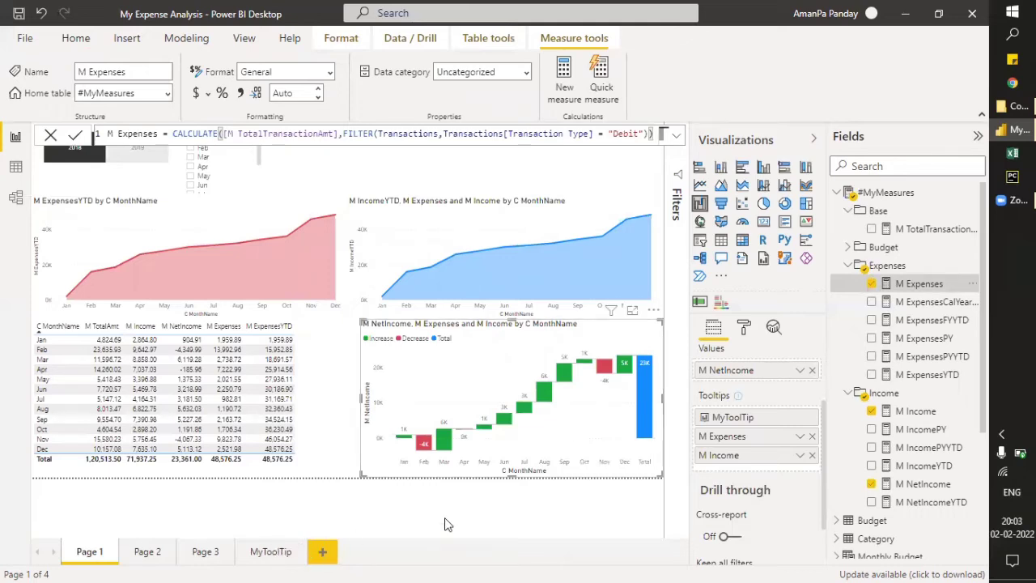
Look over the MyToolTip page, then preview its tooltip on the Page 1 waterfall chart again.
{"action": "left_click", "coordinate": [272, 551]}
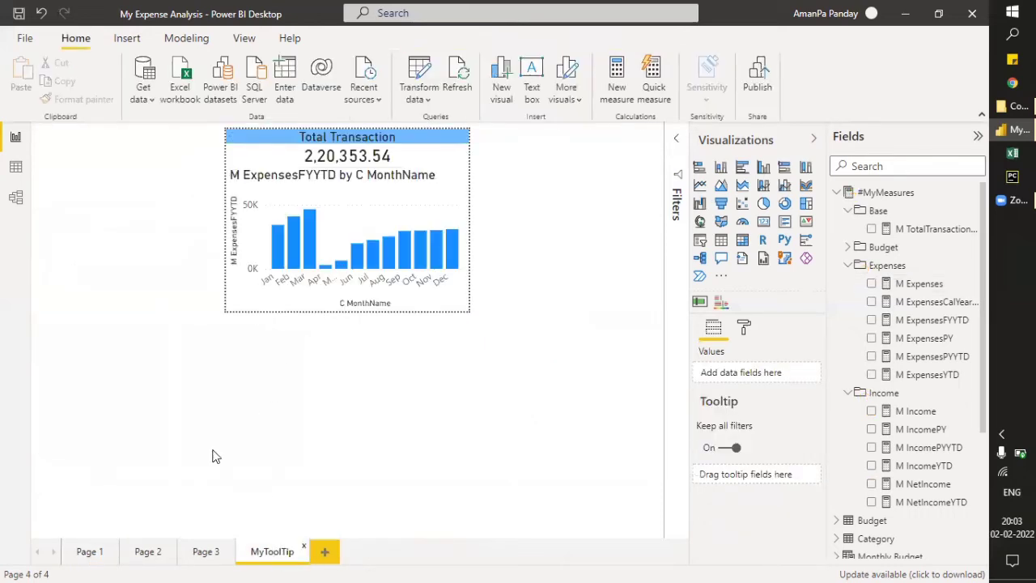
{"action": "left_click", "coordinate": [91, 557]}
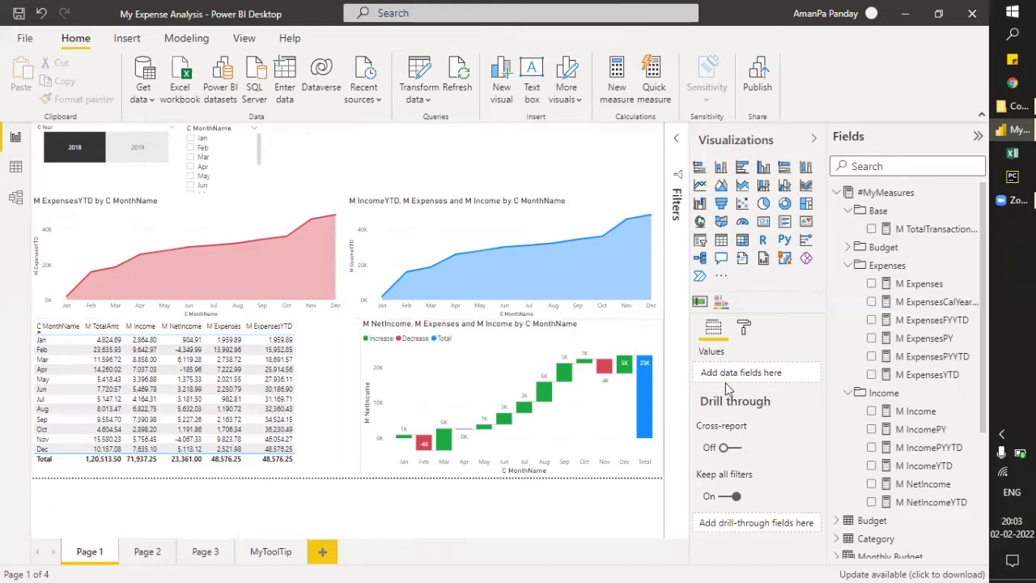
{"action": "left_click", "coordinate": [552, 402]}
{"action": "mouse_move", "coordinate": [552, 402]}
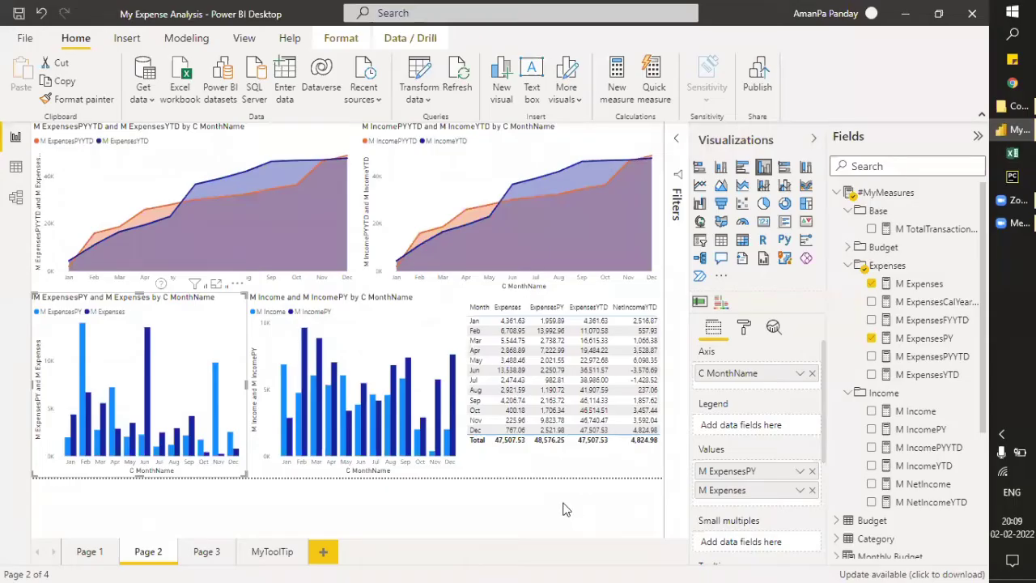
Deselect the chart on Page 2 and open the report's queries in the Power Query Editor.
{"action": "left_click", "coordinate": [564, 509]}
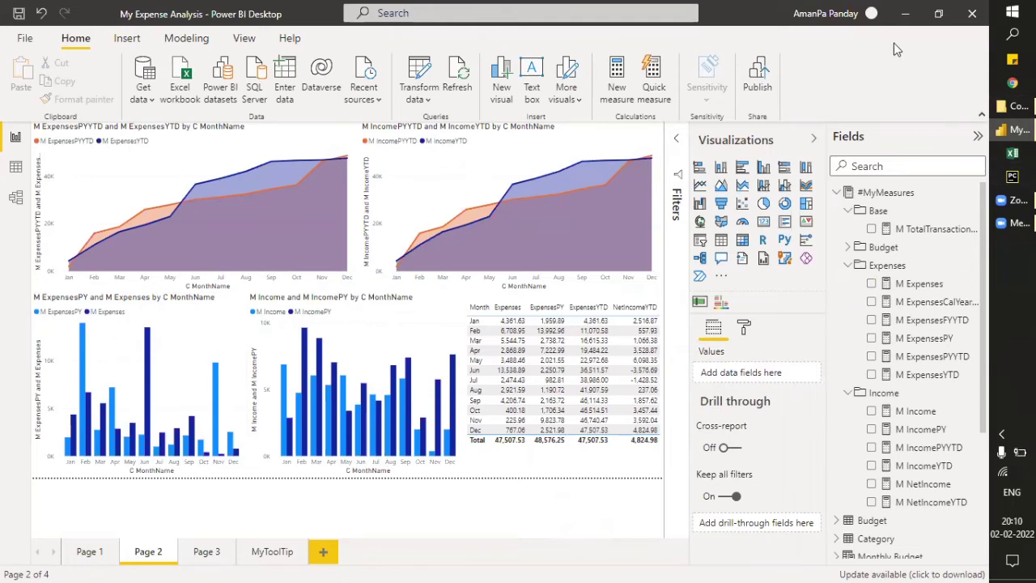
{"action": "left_click", "coordinate": [416, 100]}
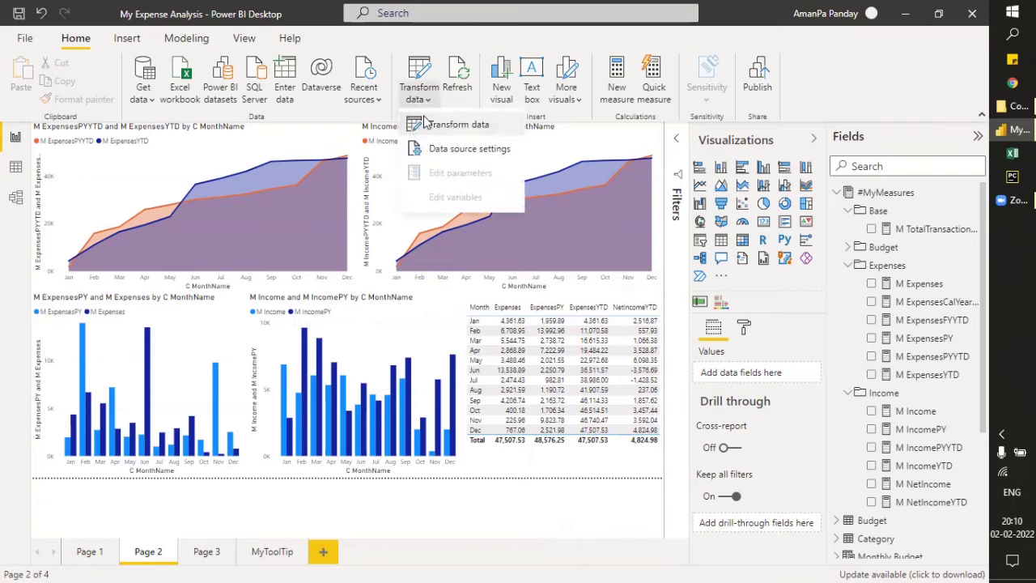
{"action": "left_click", "coordinate": [427, 121]}
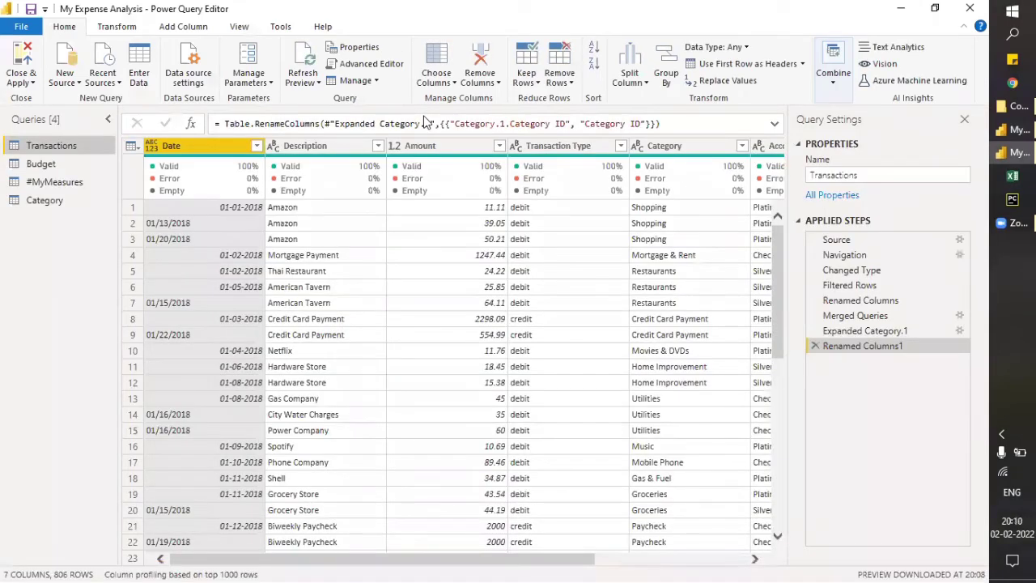
In File Explorer, move Budget.xlsx from the Finance Analysis folder to the parent Projects folder, then recheck the Finance Analysis folder.
{"action": "left_click", "coordinate": [1007, 114]}
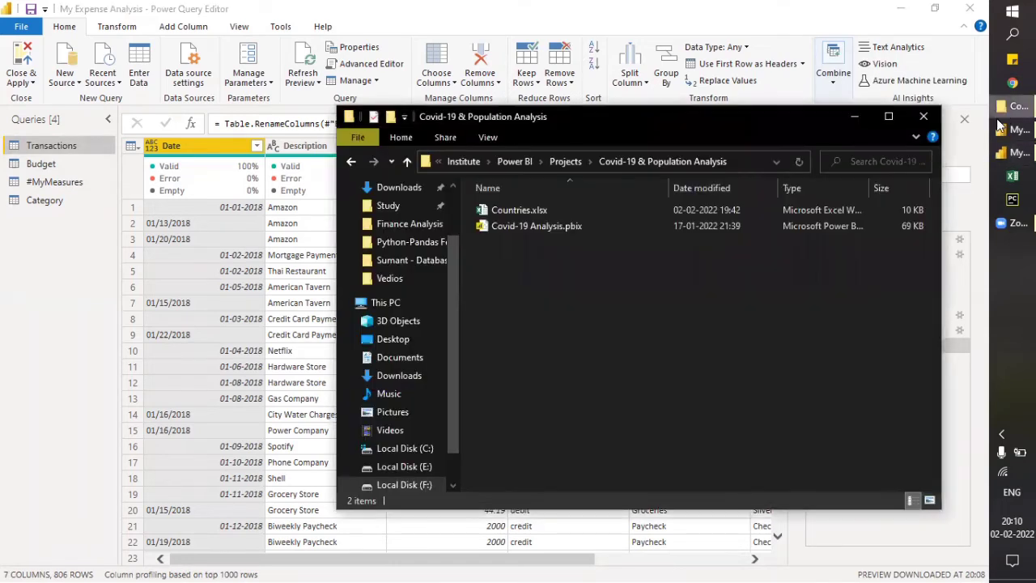
{"action": "left_click", "coordinate": [567, 160]}
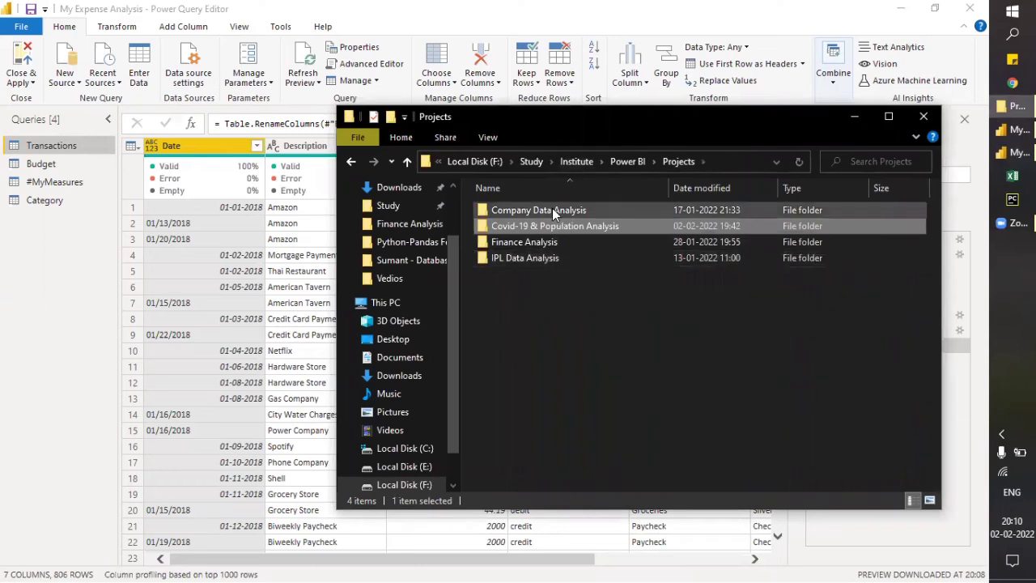
{"action": "double_click", "coordinate": [546, 241]}
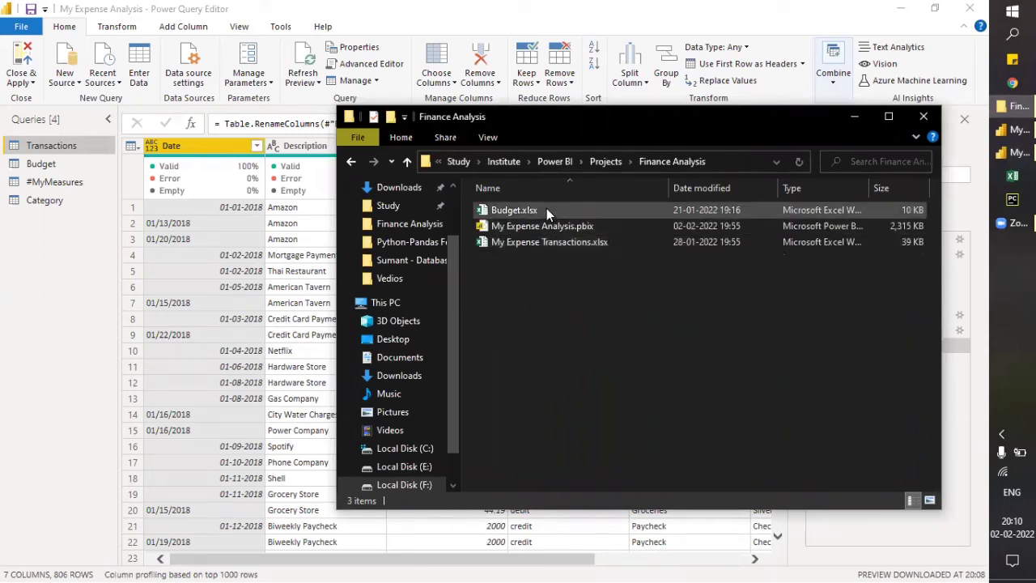
{"action": "left_click", "coordinate": [546, 210]}
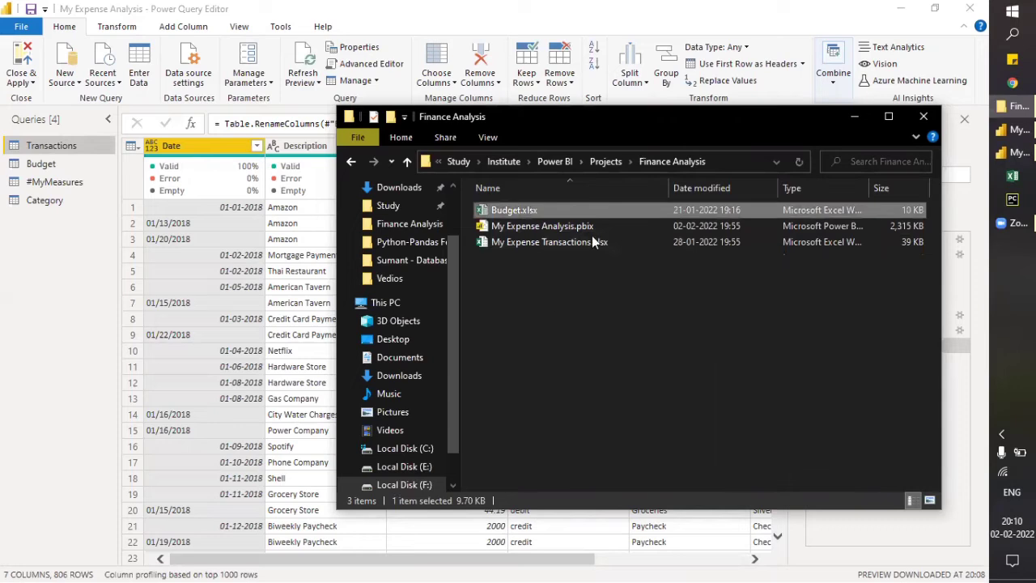
{"action": "left_click", "coordinate": [600, 161]}
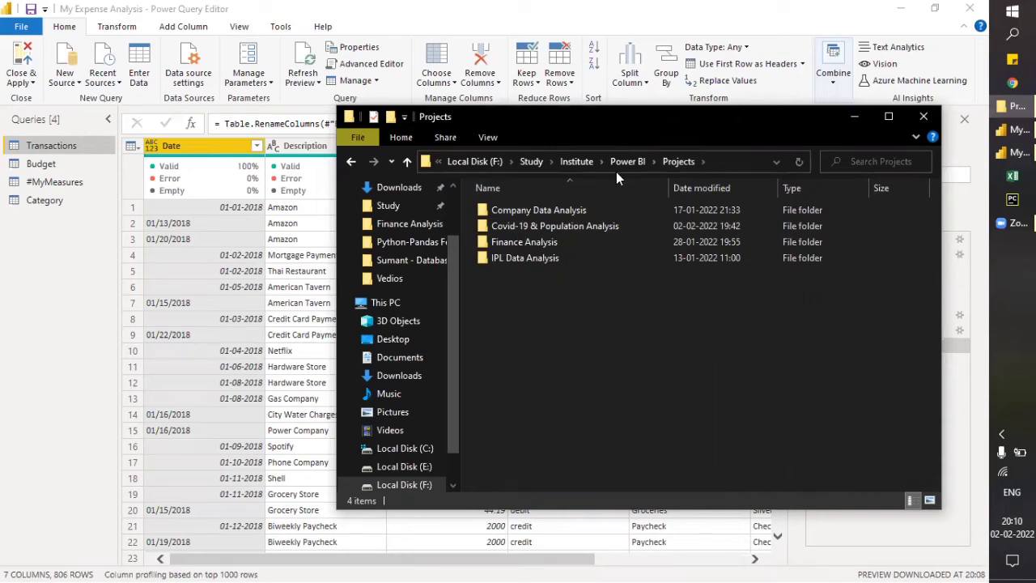
{"action": "key", "text": "ctrl+v"}
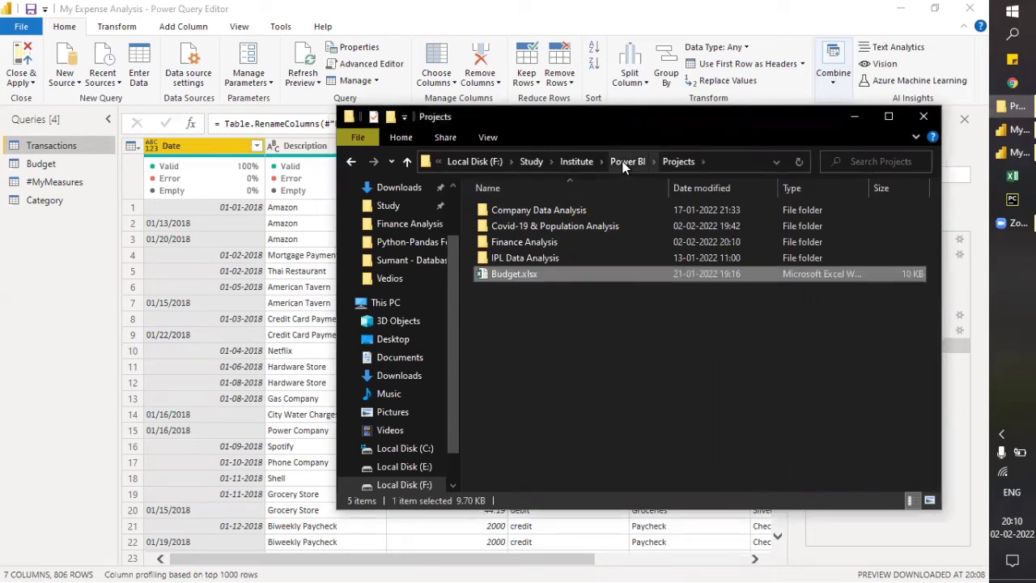
{"action": "double_click", "coordinate": [553, 242]}
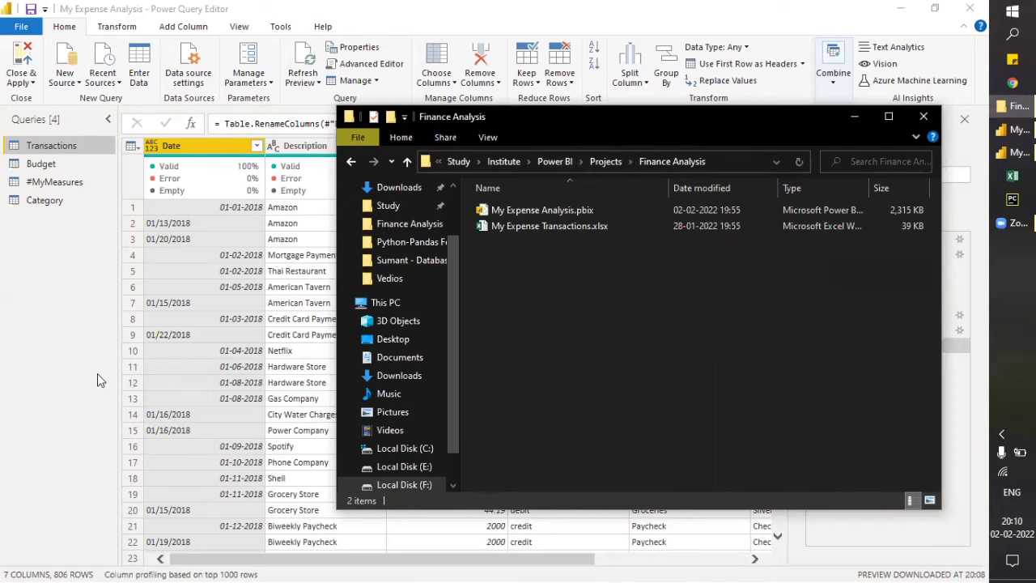
Close the Power Query Editor, applying its queries, and refresh the report's data.
{"action": "left_click", "coordinate": [46, 296]}
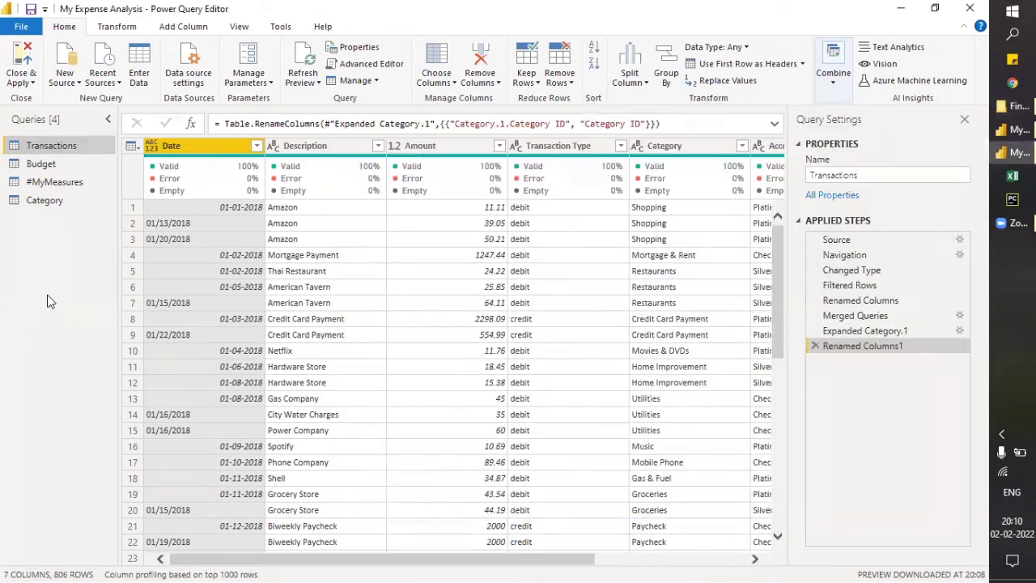
{"action": "left_click", "coordinate": [22, 63]}
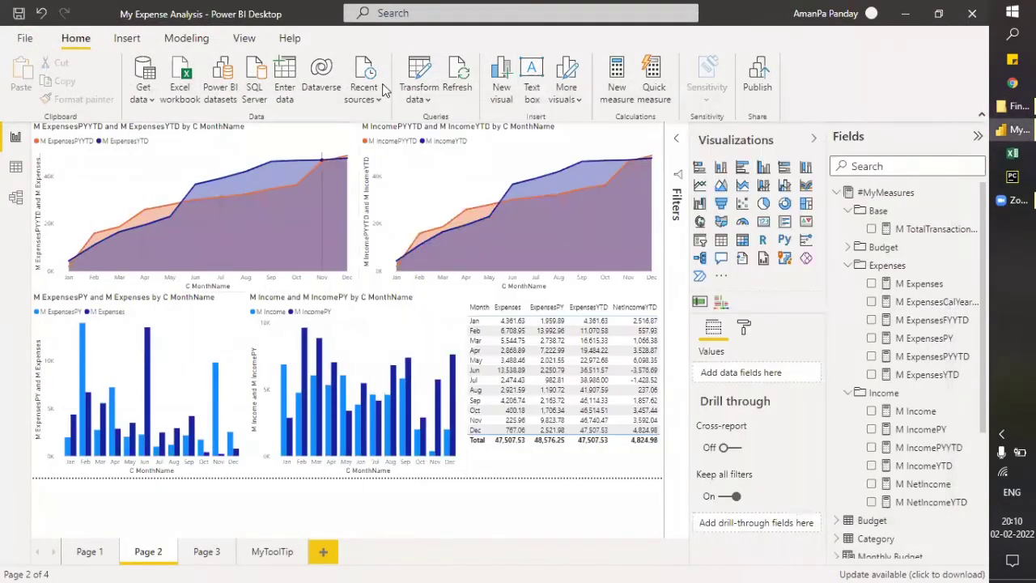
{"action": "left_click", "coordinate": [452, 102]}
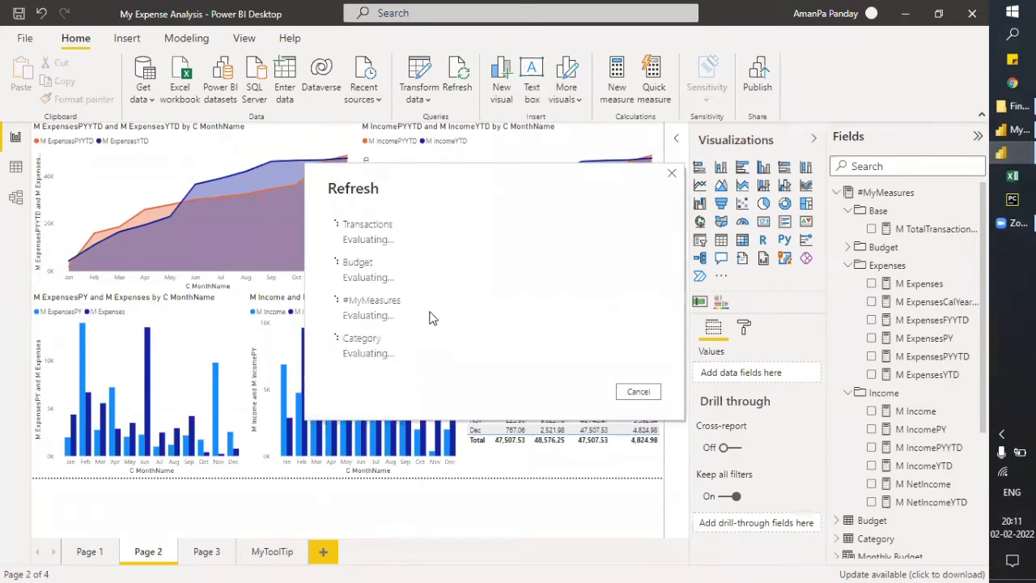
{"action": "left_click_drag", "start_coordinate": [414, 205], "coordinate": [323, 215]}
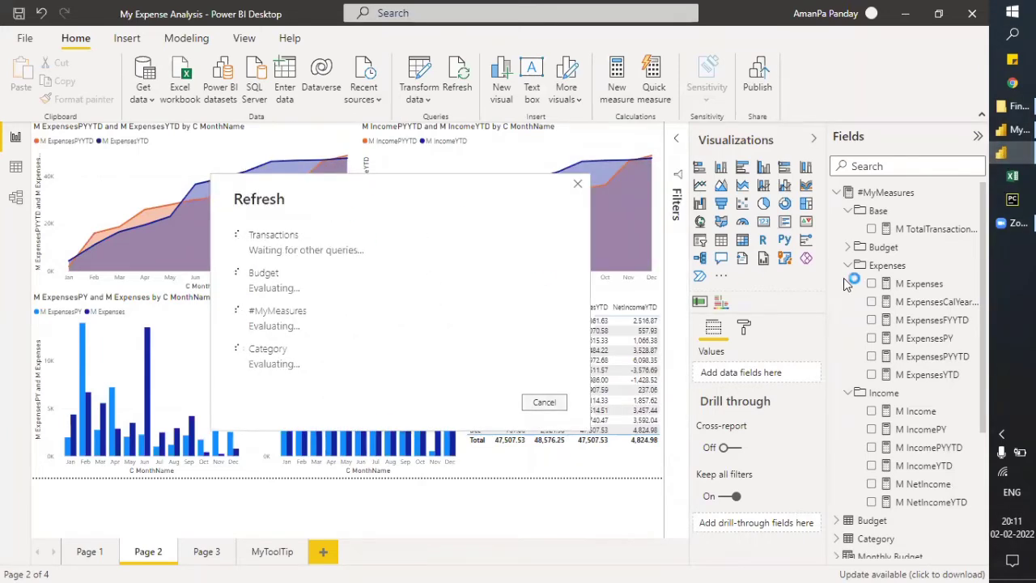
Check the Finance Analysis folder's path and files during the refresh, then review each query's refresh result and dismiss it.
{"action": "left_click", "coordinate": [1007, 113]}
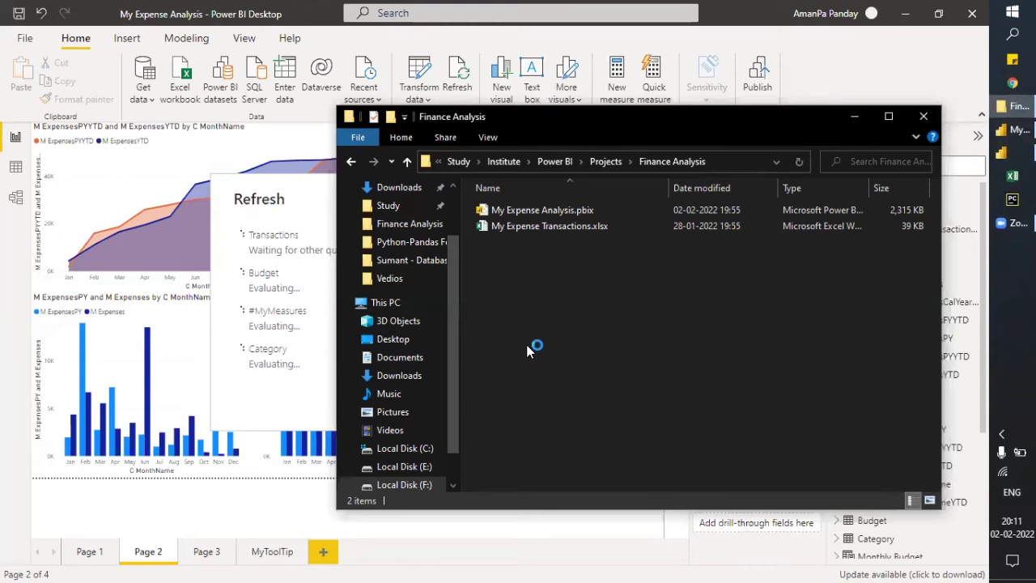
{"action": "left_click", "coordinate": [753, 162]}
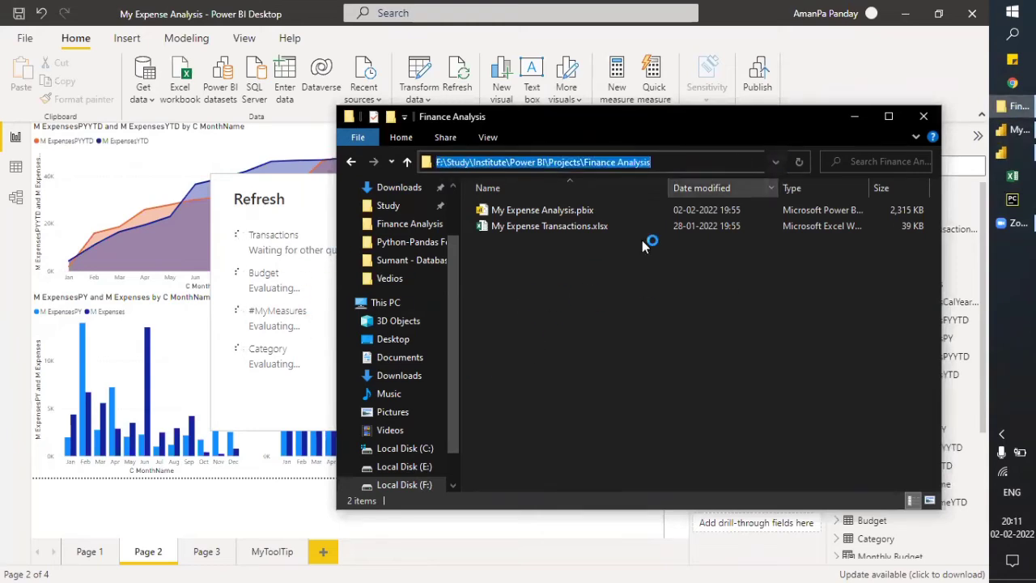
{"action": "left_click", "coordinate": [547, 290]}
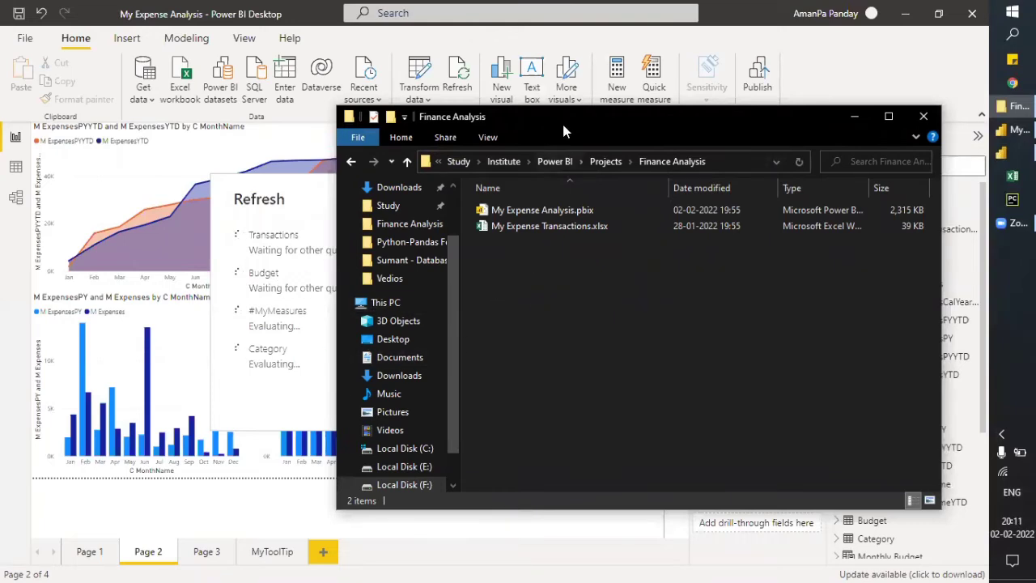
{"action": "left_click_drag", "start_coordinate": [568, 120], "coordinate": [634, 120]}
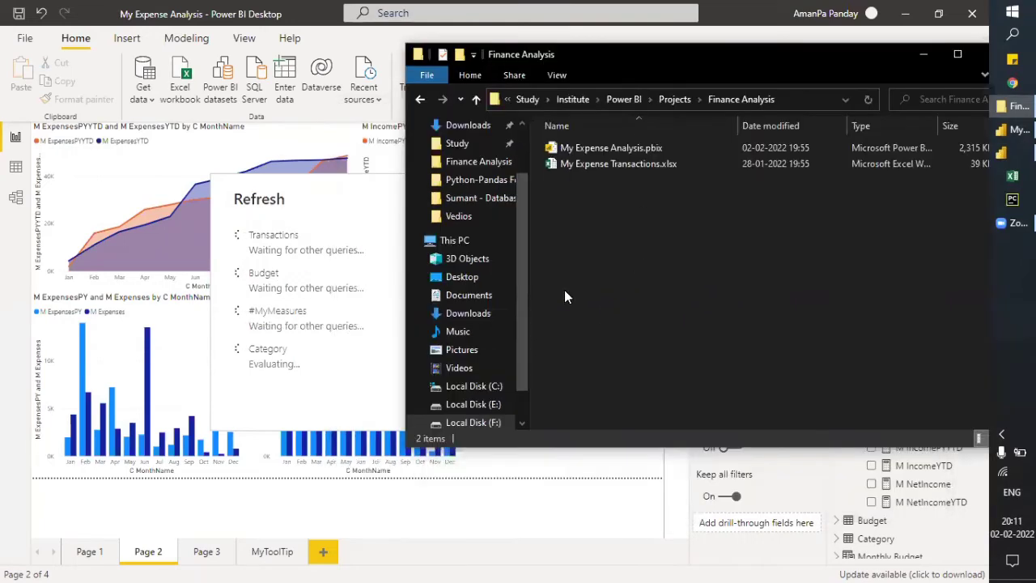
{"action": "left_click", "coordinate": [334, 392]}
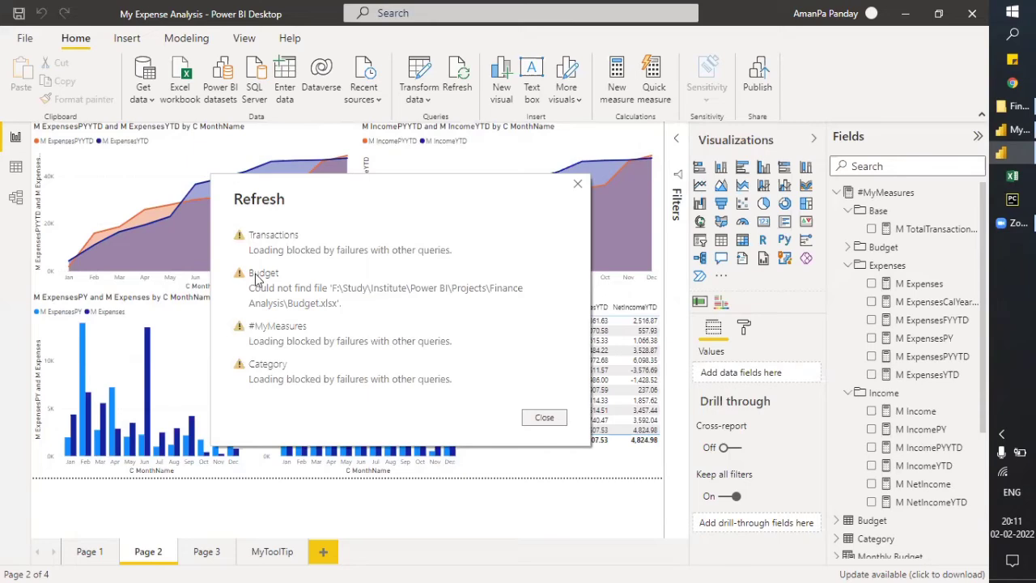
{"action": "left_click", "coordinate": [547, 421]}
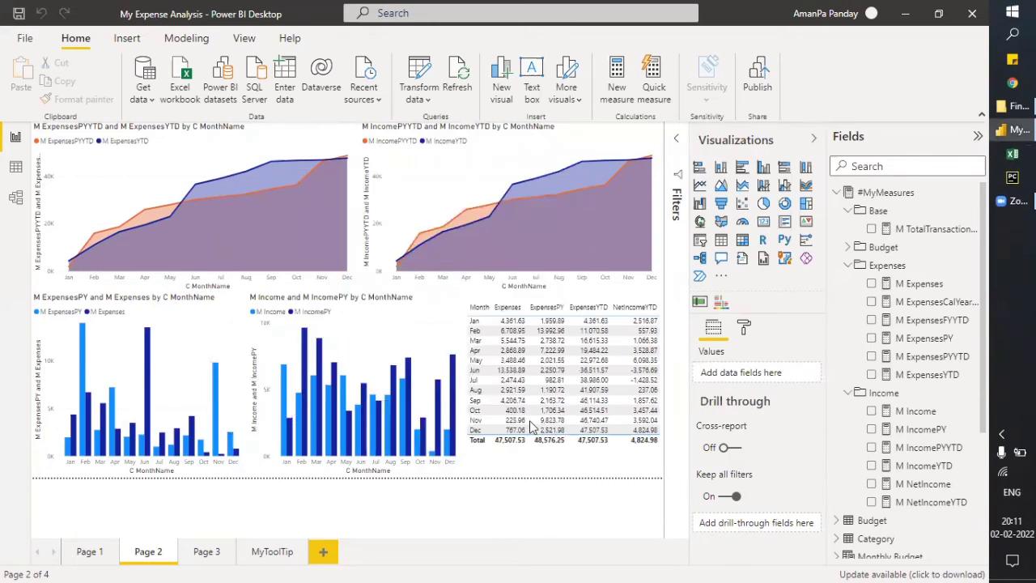
Reopen the Power Query Editor and open the settings of the Budget query's Source step.
{"action": "left_click", "coordinate": [419, 96]}
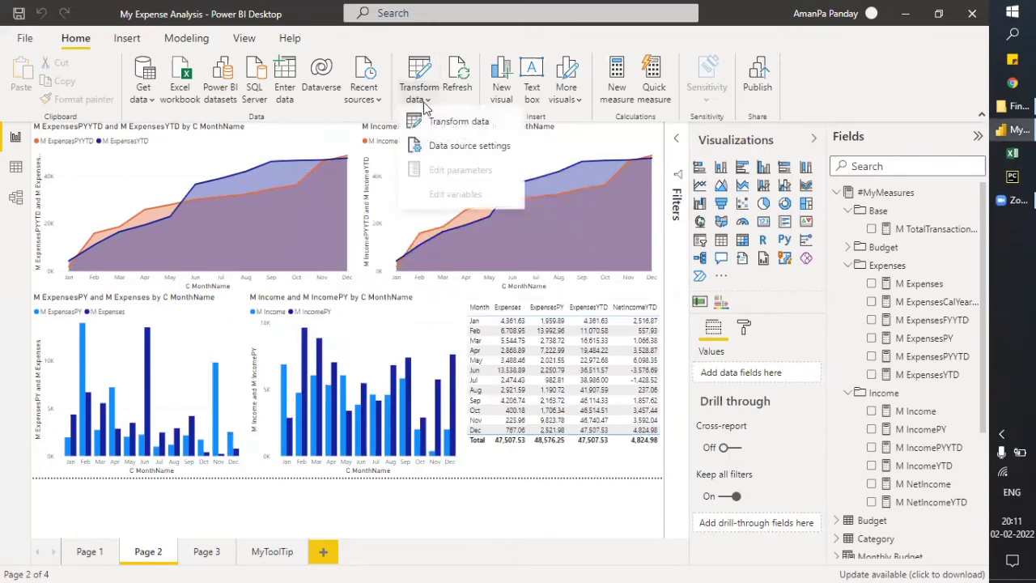
{"action": "left_click", "coordinate": [434, 124]}
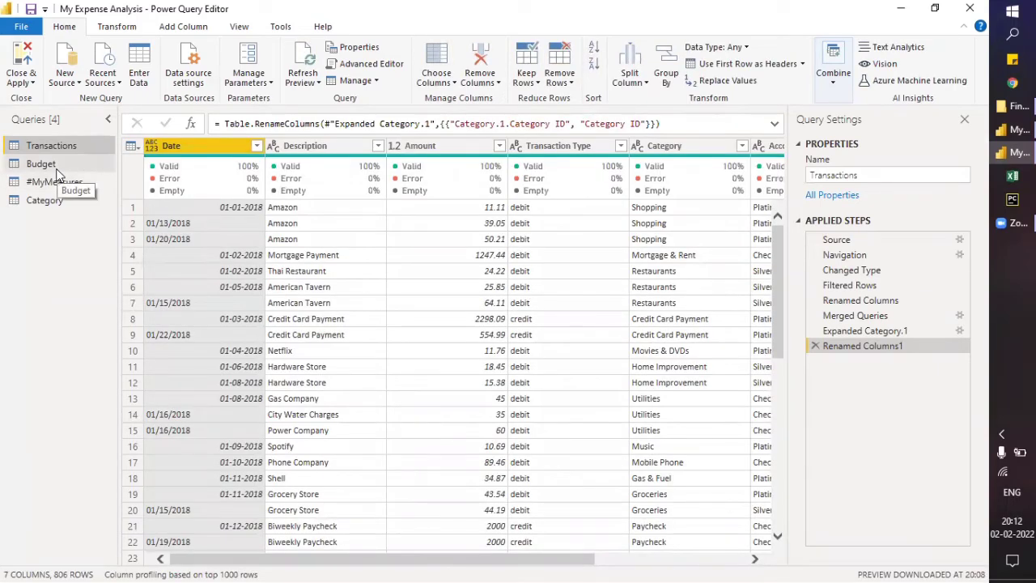
{"action": "left_click", "coordinate": [45, 164]}
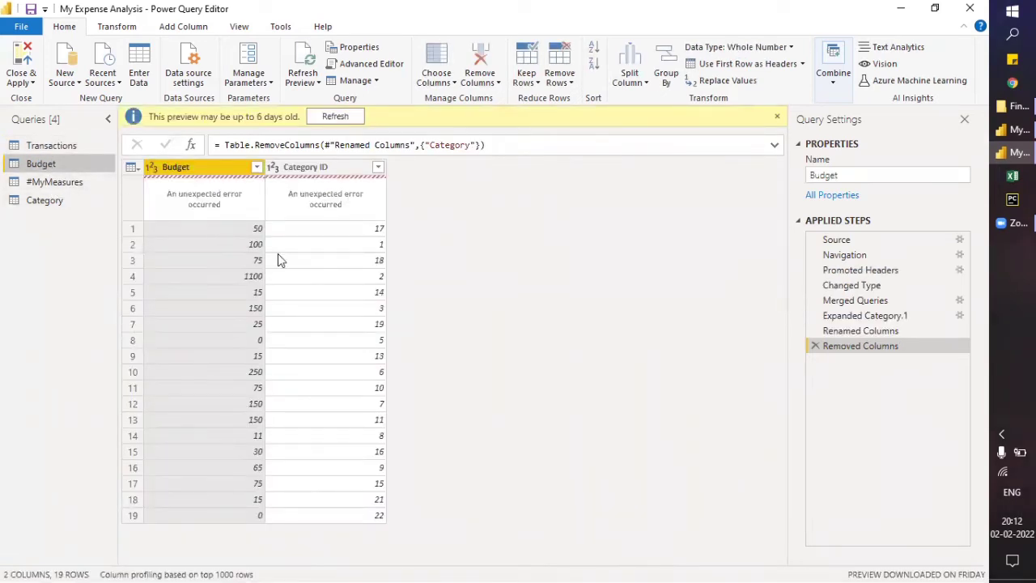
{"action": "left_click", "coordinate": [869, 240]}
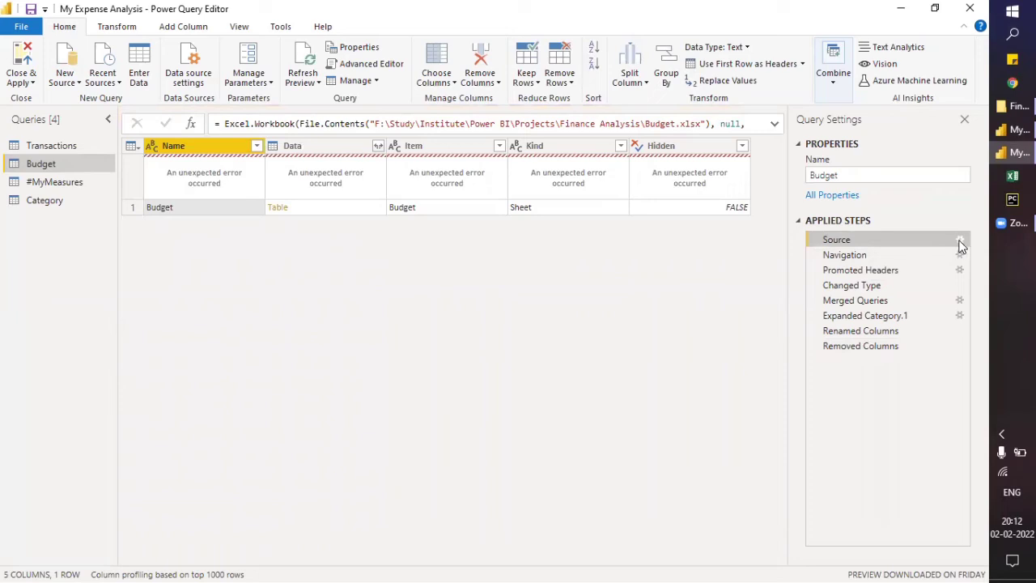
{"action": "left_click", "coordinate": [960, 239]}
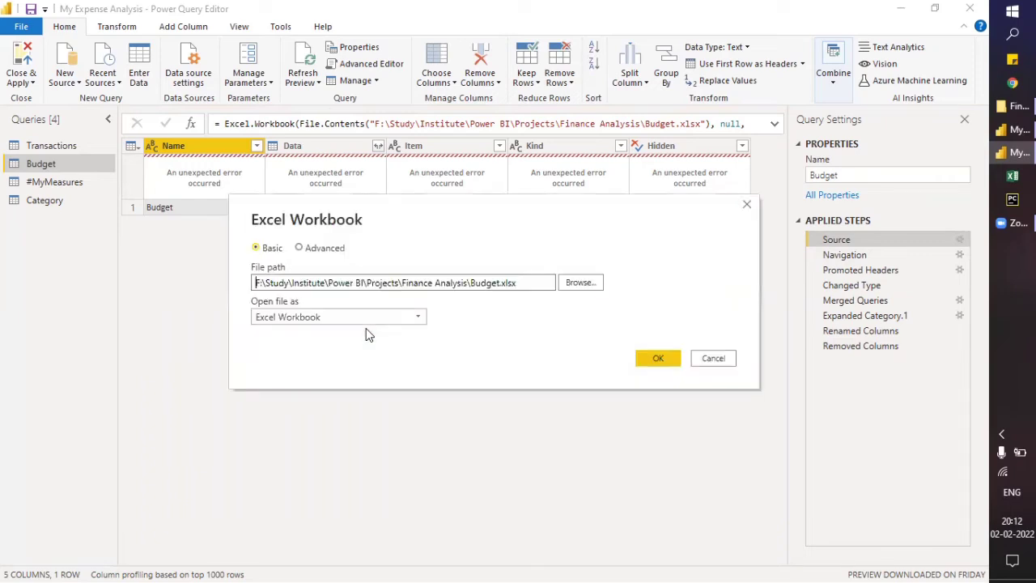
Change the Budget source's file path to F:\Study\Institute\Power BI\Projects\Budget.xlsx, taking the folder path from File Explorer.
{"action": "left_click", "coordinate": [591, 288]}
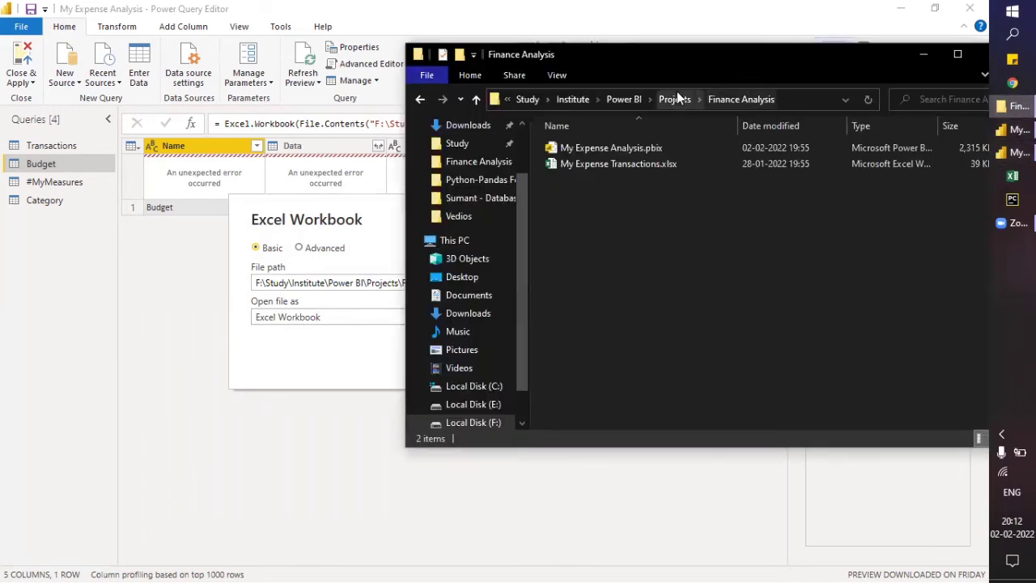
{"action": "left_click", "coordinate": [677, 94]}
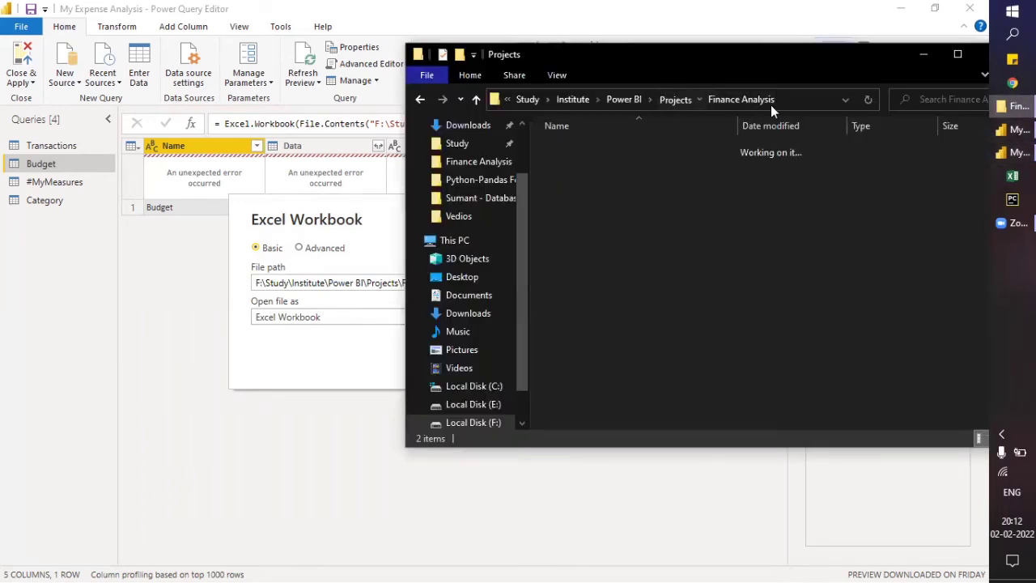
{"action": "left_click", "coordinate": [791, 99]}
{"action": "key", "text": "alt"}
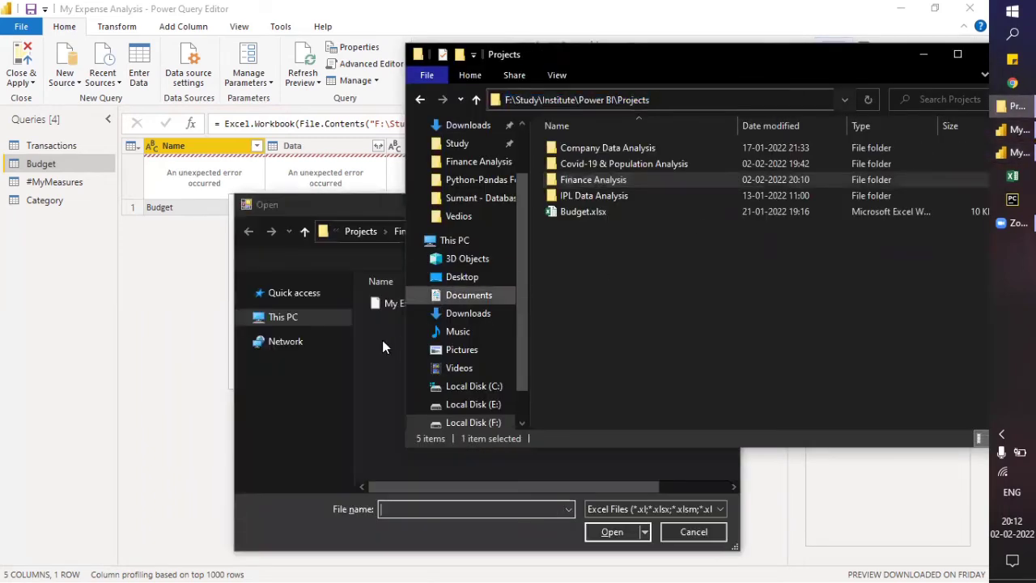
{"action": "left_click", "coordinate": [416, 508]}
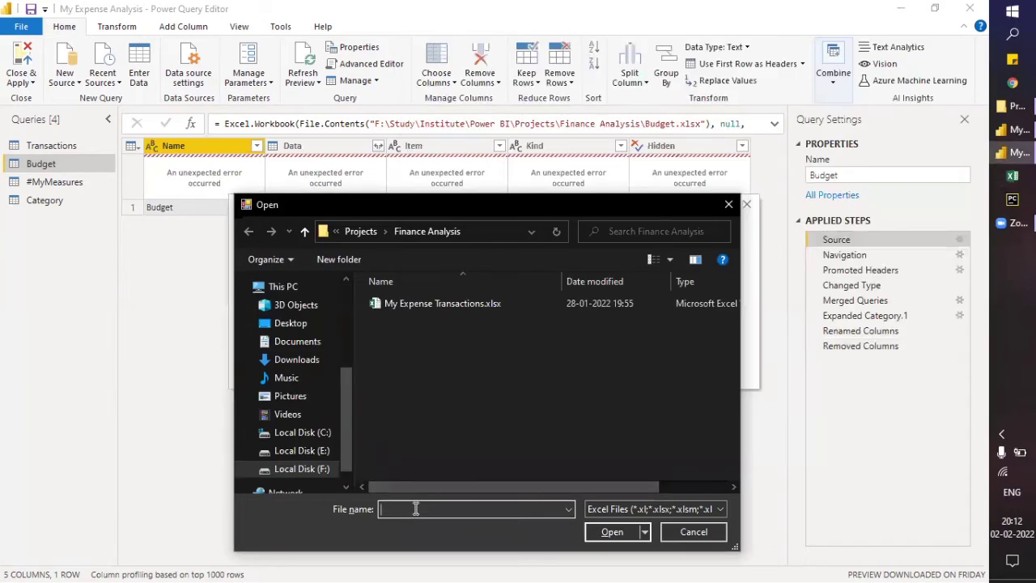
{"action": "type", "text": "F:\\Study\\Institute\\Power BI\\Projects\\"}
{"action": "left_click", "coordinate": [612, 532]}
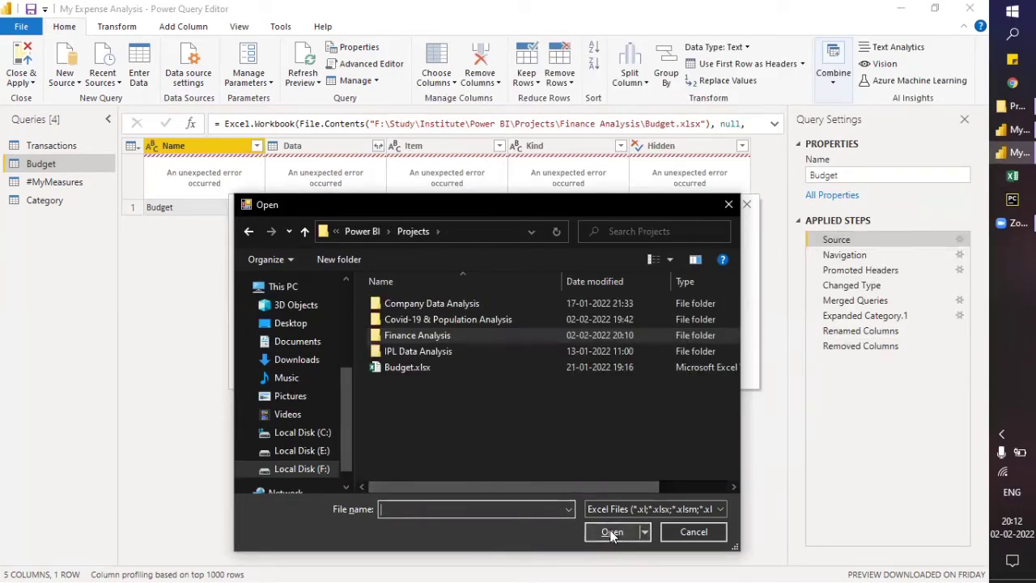
{"action": "left_click", "coordinate": [448, 367]}
{"action": "left_click", "coordinate": [612, 532]}
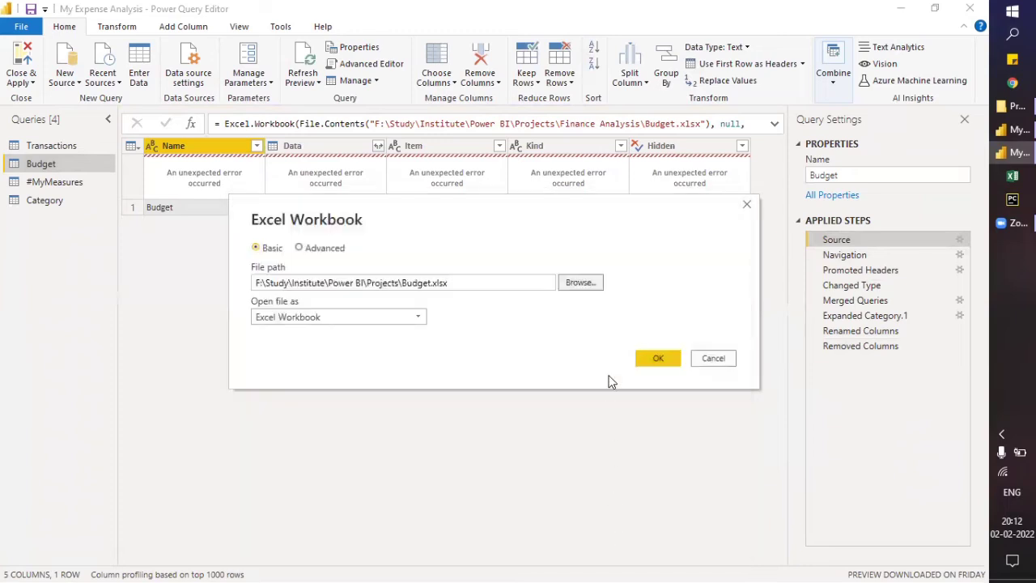
{"action": "left_click", "coordinate": [654, 358]}
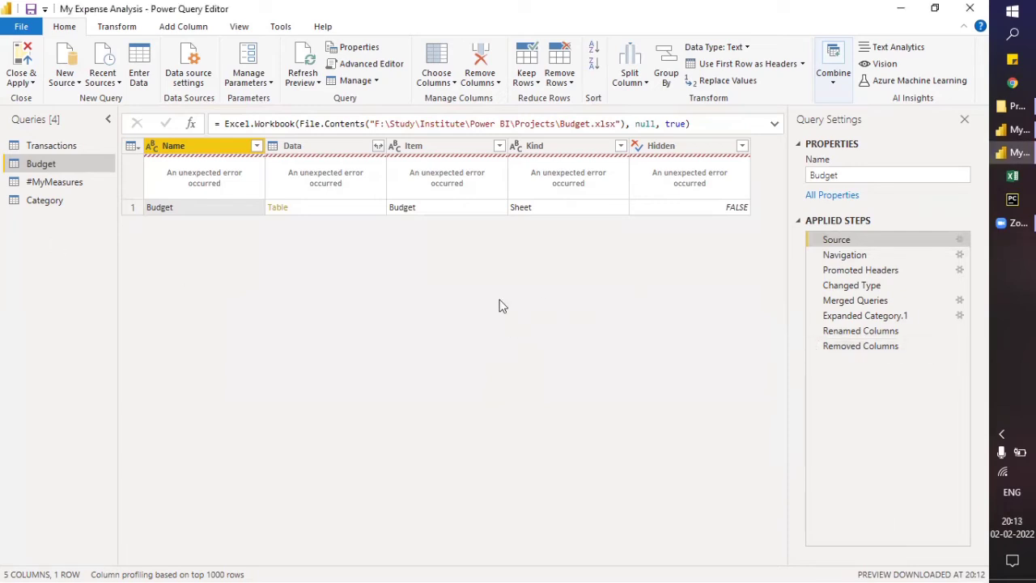
Check the Budget query's Removed Columns step, apply the query changes to the report and minimize the File Explorer window.
{"action": "left_click", "coordinate": [853, 347]}
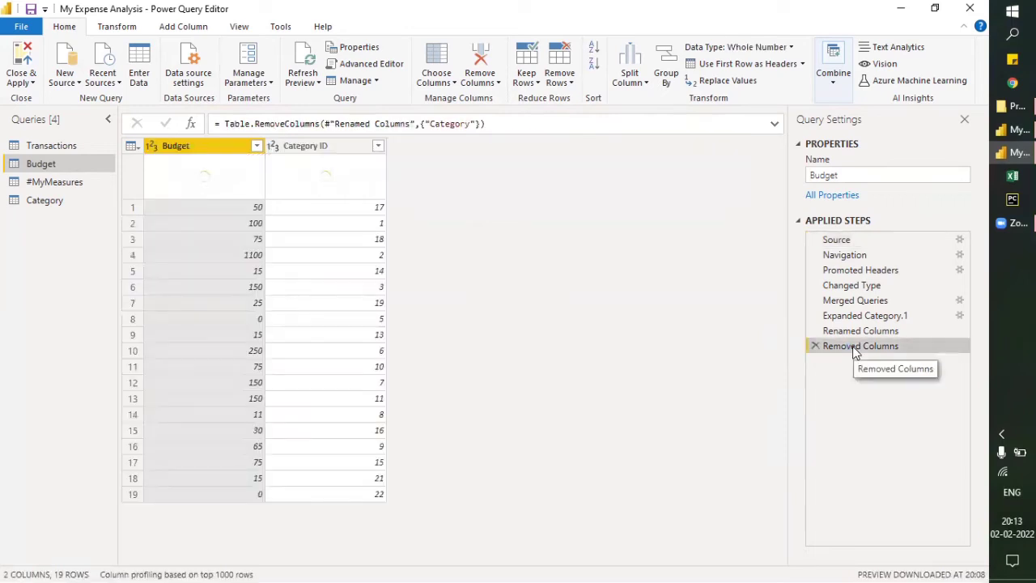
{"action": "left_click", "coordinate": [22, 55]}
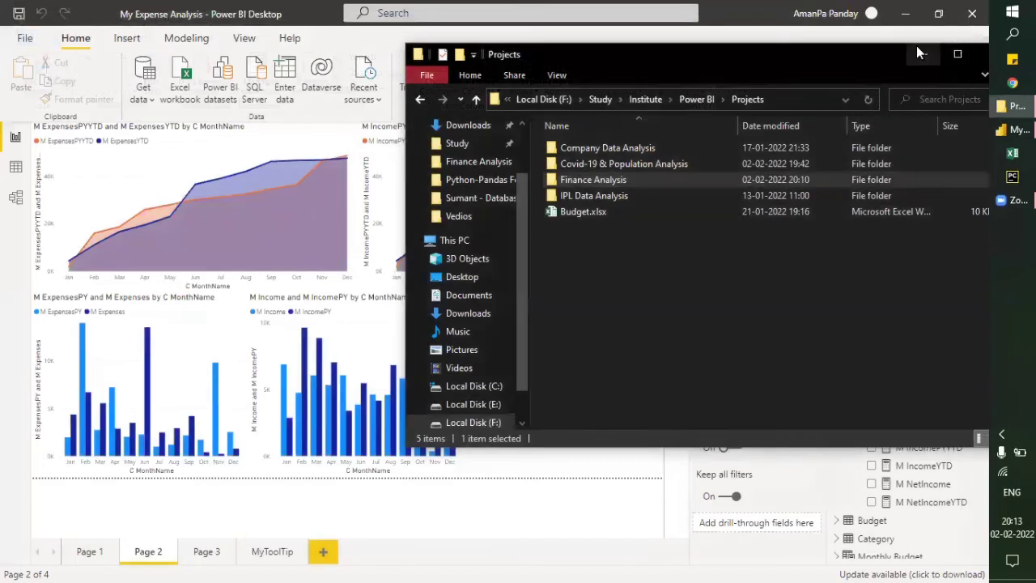
{"action": "left_click", "coordinate": [923, 55]}
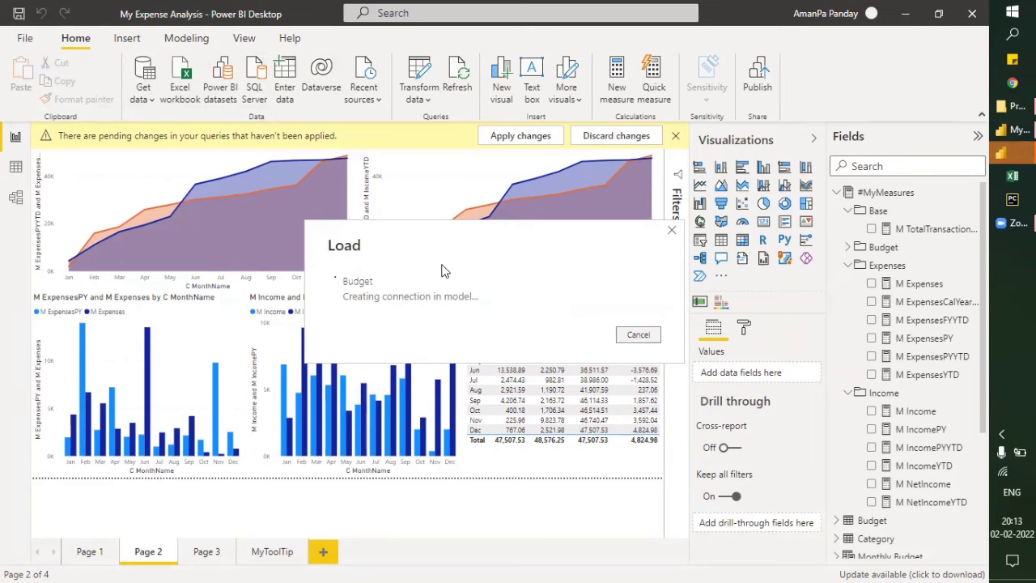
{"action": "left_click_drag", "start_coordinate": [443, 258], "coordinate": [373, 277]}
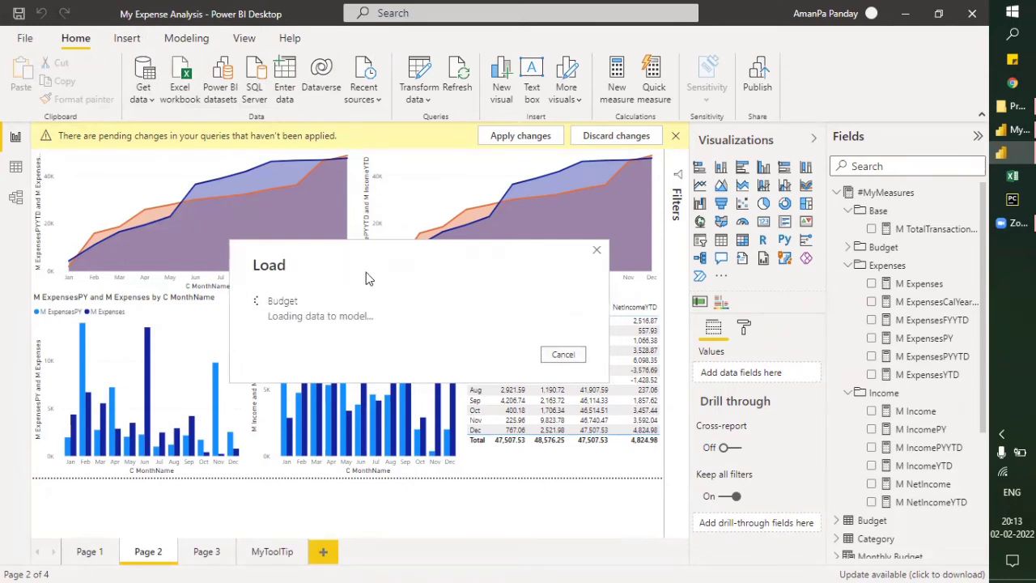
{"action": "left_click_drag", "start_coordinate": [373, 278], "coordinate": [361, 278]}
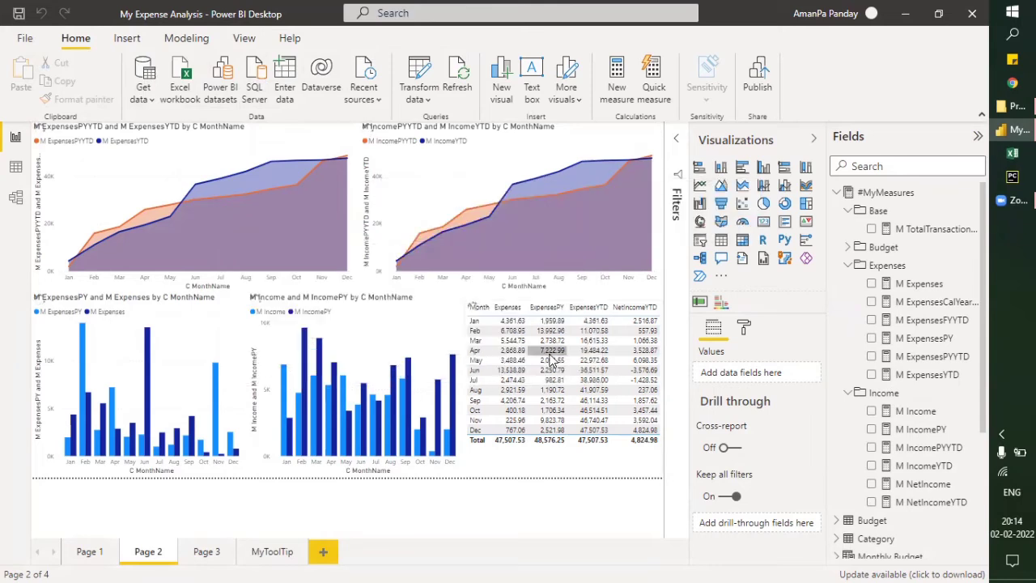
Reopen the Power Query Editor and check the file path in the Transactions query's Source step, then return to its last step.
{"action": "left_click", "coordinate": [431, 97]}
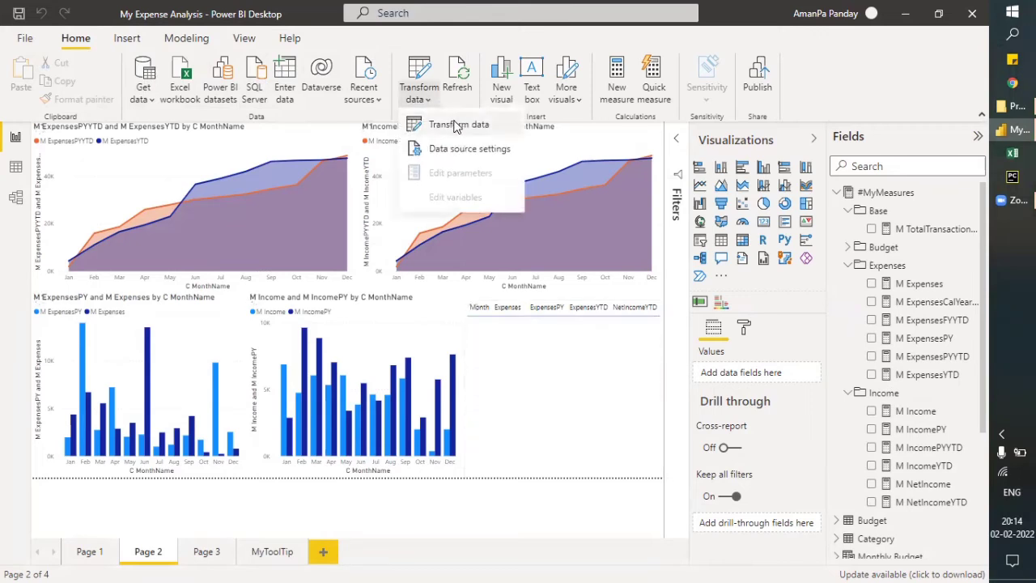
{"action": "left_click", "coordinate": [457, 125]}
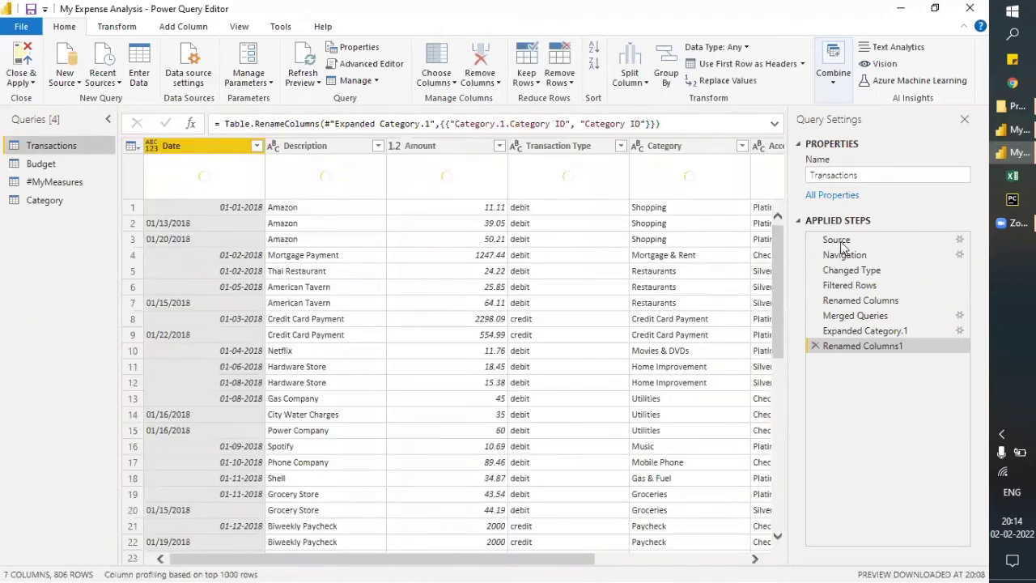
{"action": "left_click", "coordinate": [841, 241]}
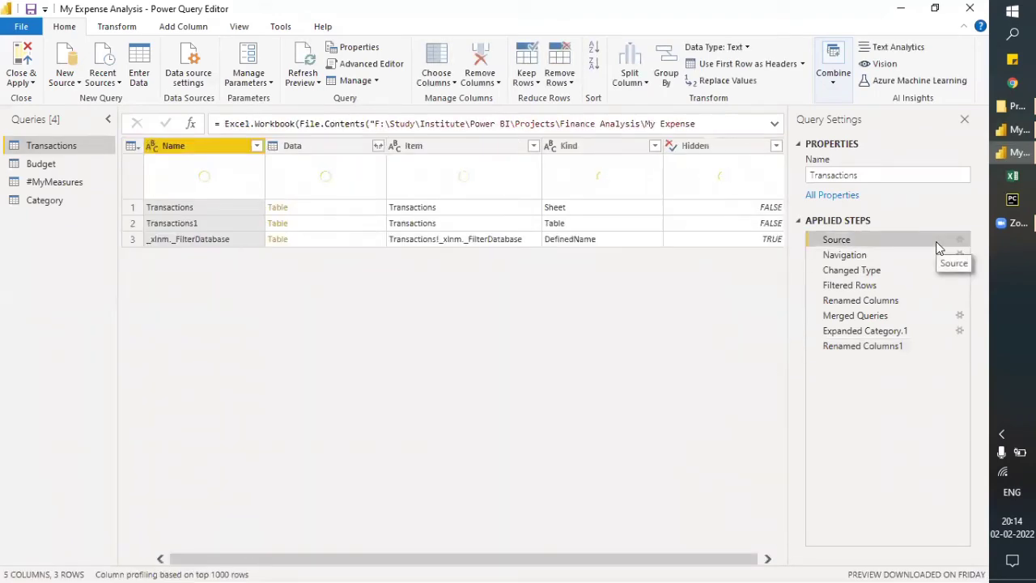
{"action": "left_click", "coordinate": [871, 345]}
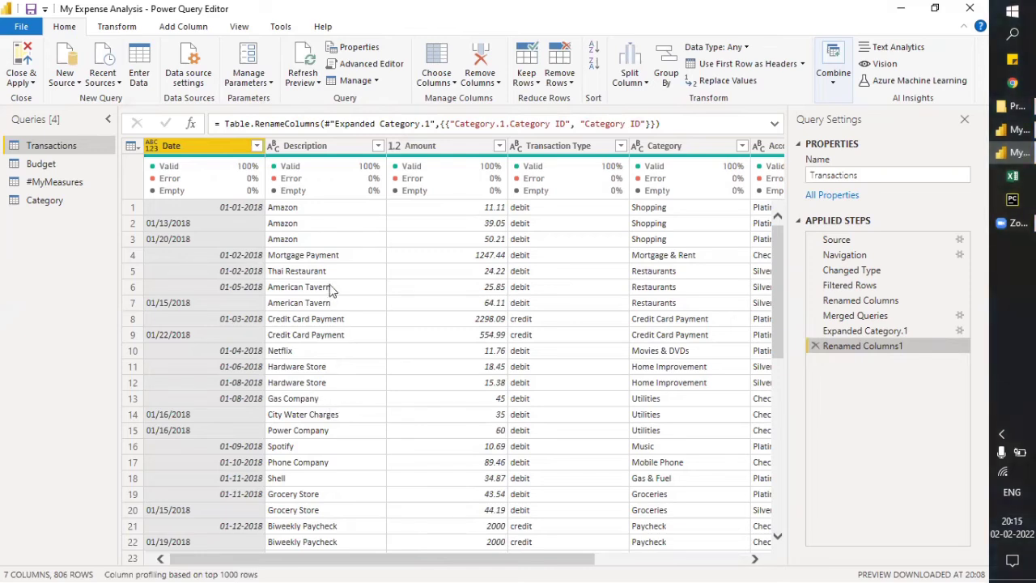
Start a new query parameter in the Power Query Editor and dismiss the Microsoft Editor suggestion.
{"action": "left_click", "coordinate": [241, 28]}
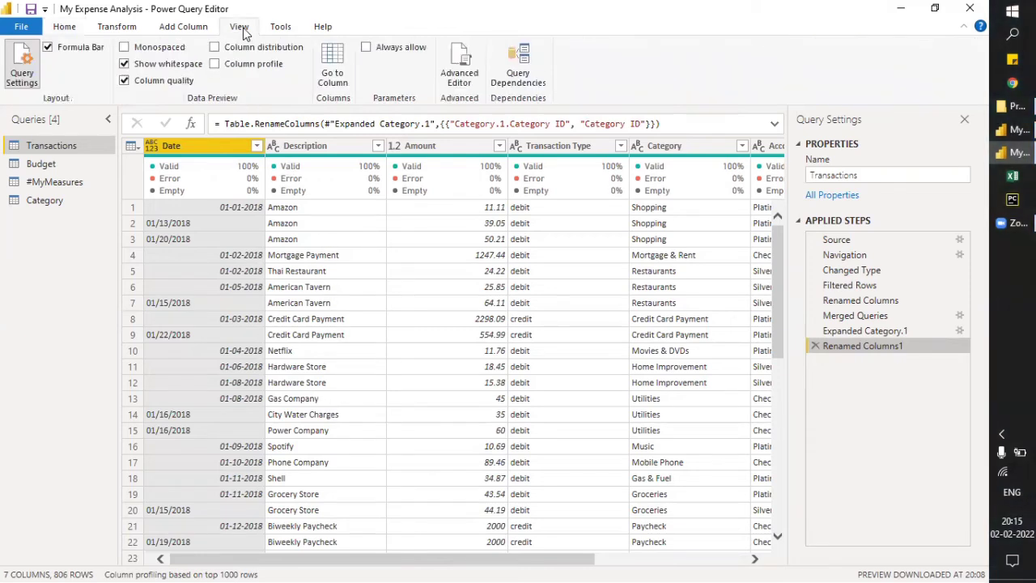
{"action": "left_click", "coordinate": [366, 48]}
{"action": "left_click", "coordinate": [72, 28]}
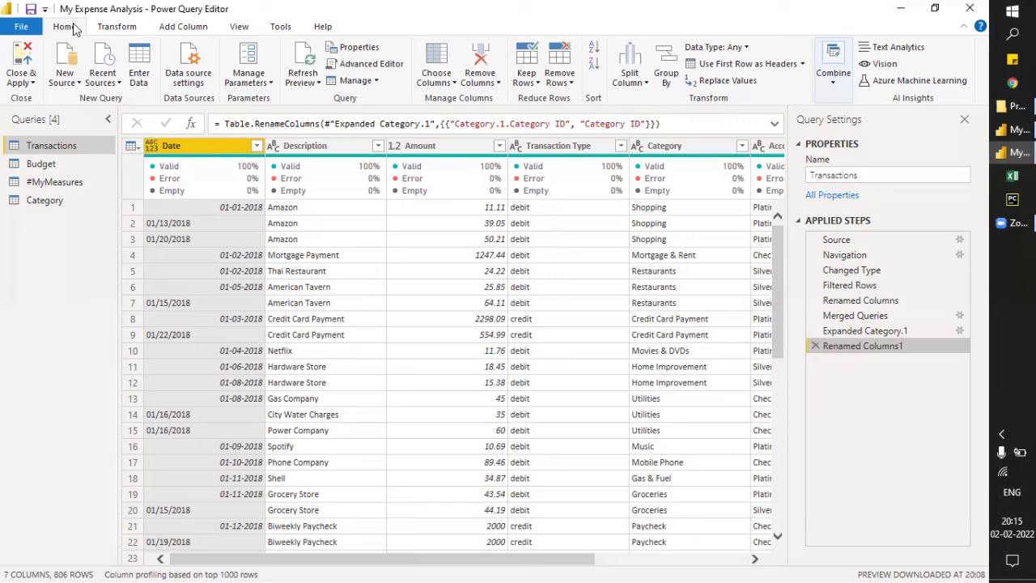
{"action": "left_click", "coordinate": [270, 84]}
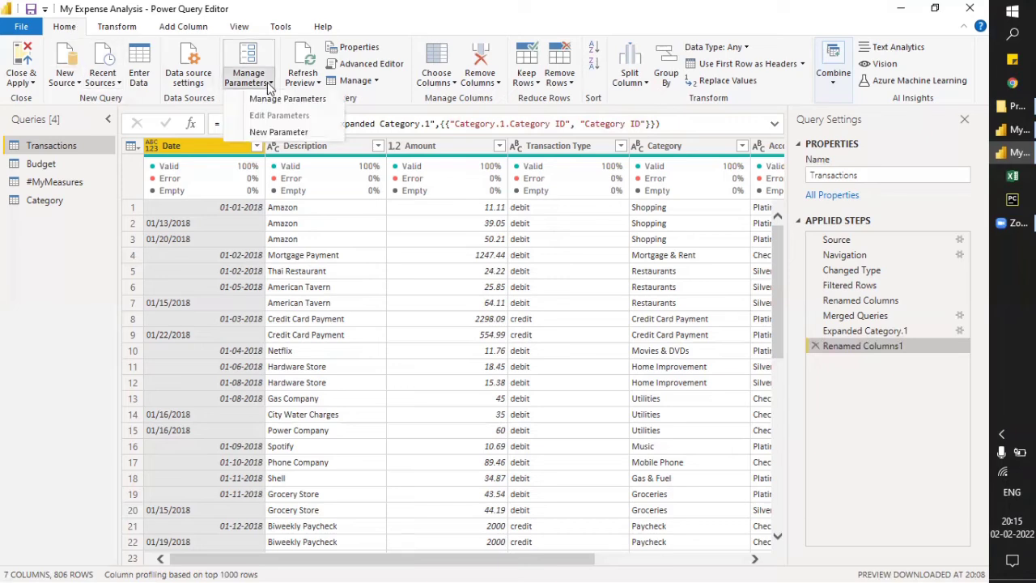
{"action": "left_click", "coordinate": [274, 136]}
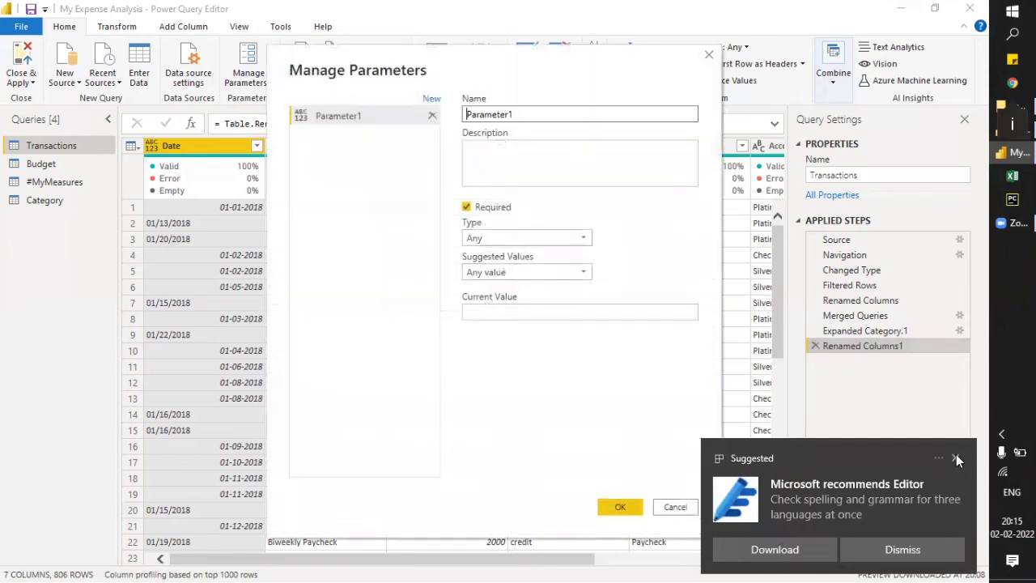
{"action": "left_click", "coordinate": [956, 457]}
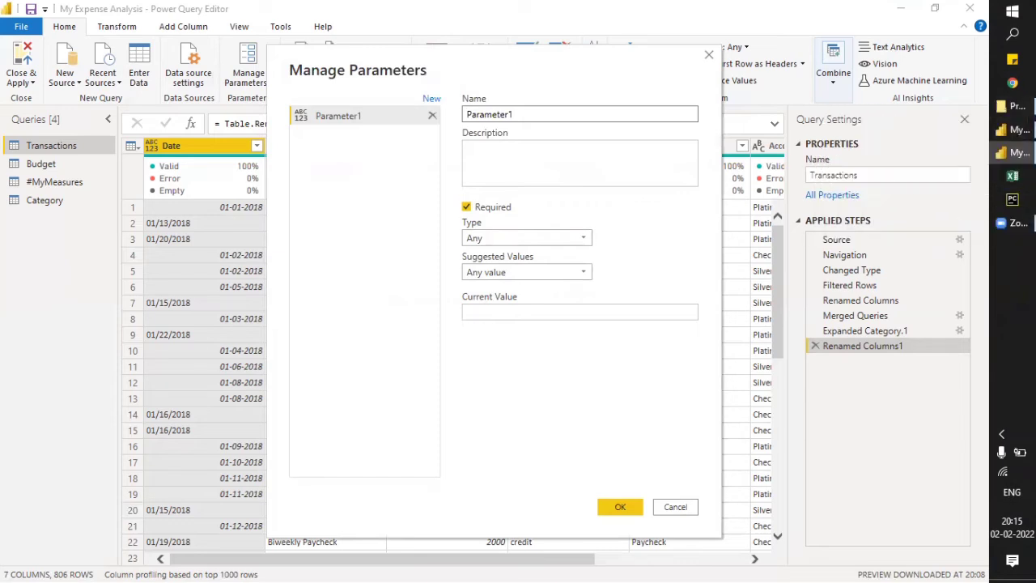
Move Budget.xlsx from the Projects folder into its Finance Analysis subfolder in File Explorer and minimize the window.
{"action": "left_click", "coordinate": [1017, 106]}
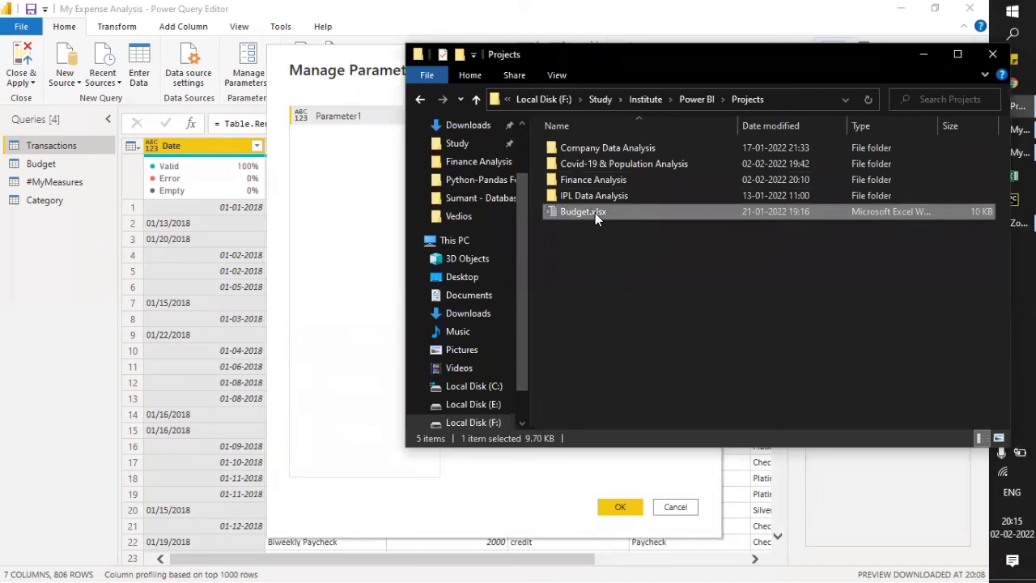
{"action": "left_click", "coordinate": [599, 181]}
{"action": "double_click", "coordinate": [599, 181]}
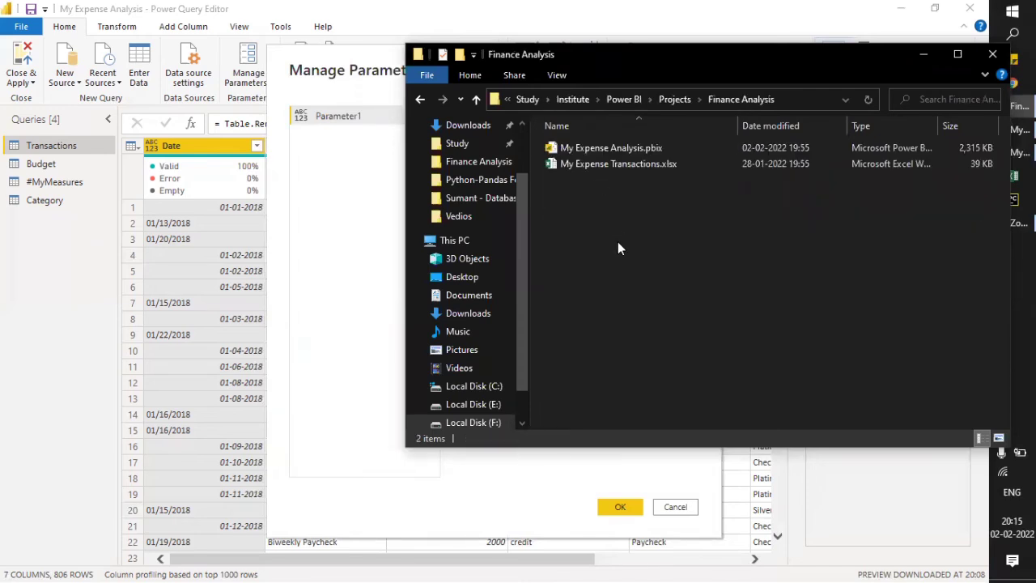
{"action": "key", "text": "ctrl+shift+n"}
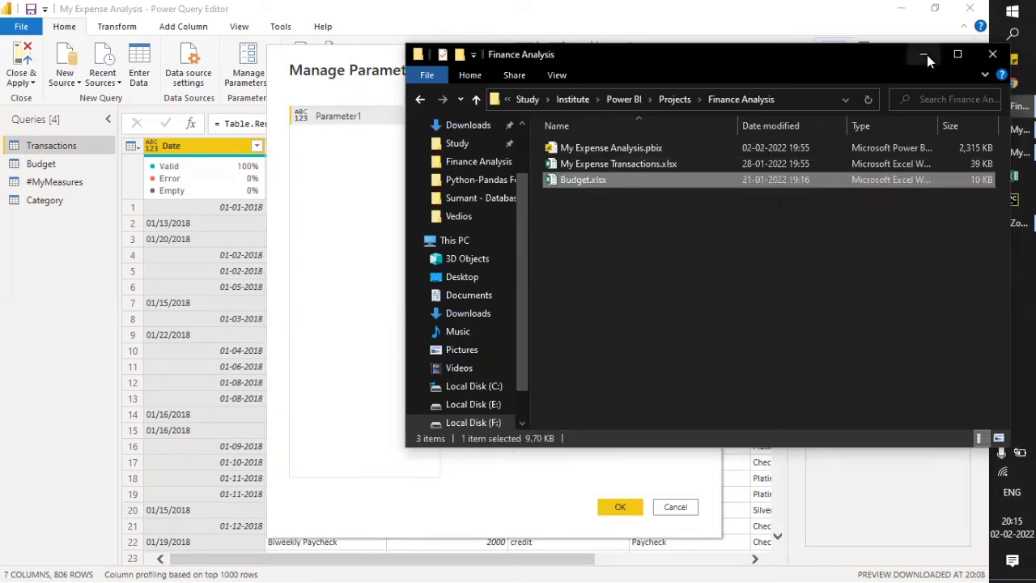
{"action": "left_click", "coordinate": [927, 54]}
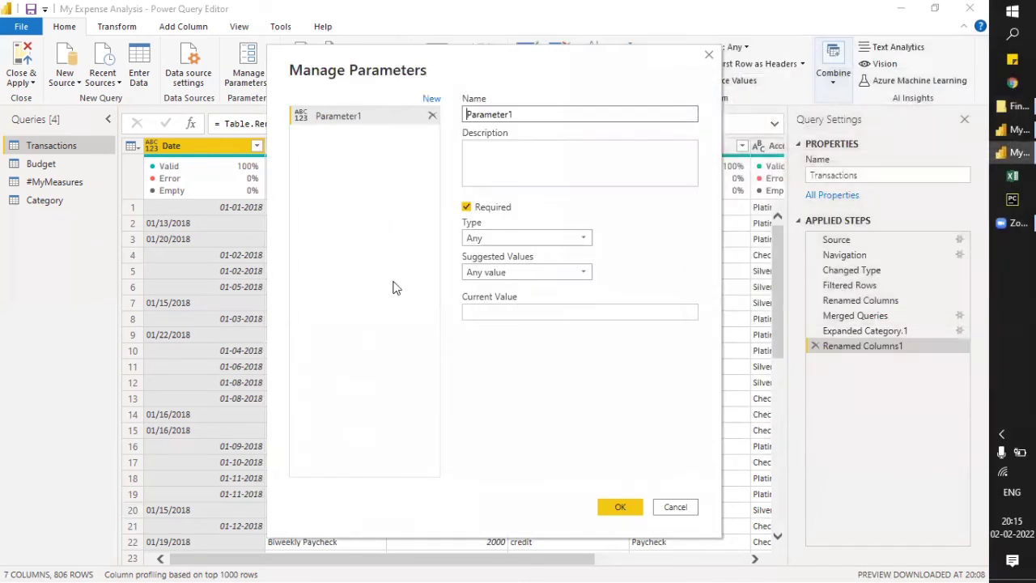
Keep a single parameter in the list, removing the extra one added, and name it MyPath.
{"action": "left_click", "coordinate": [424, 99]}
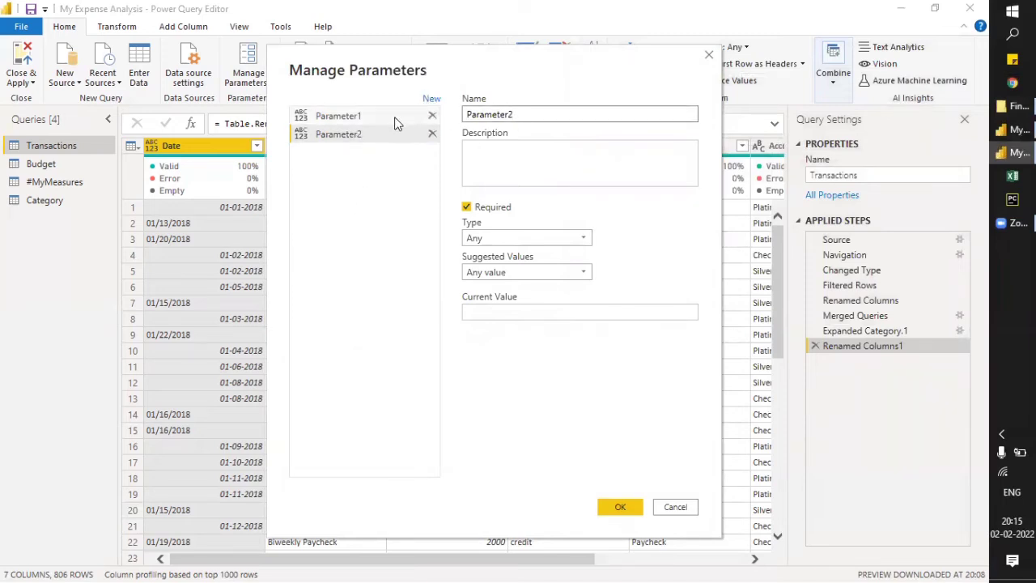
{"action": "left_click", "coordinate": [432, 134]}
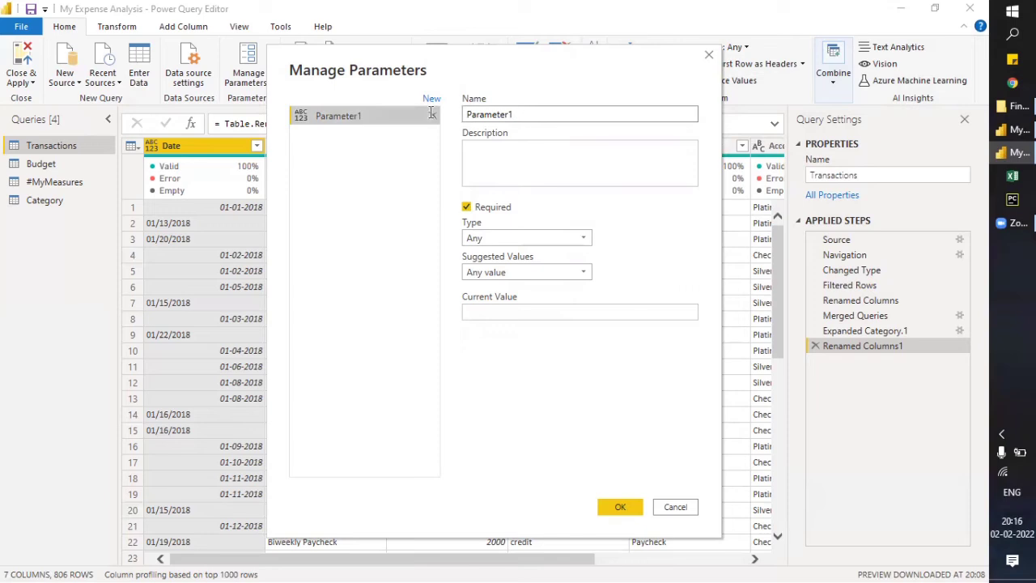
{"action": "left_click", "coordinate": [515, 118]}
{"action": "left_click_drag", "start_coordinate": [516, 115], "coordinate": [467, 116]}
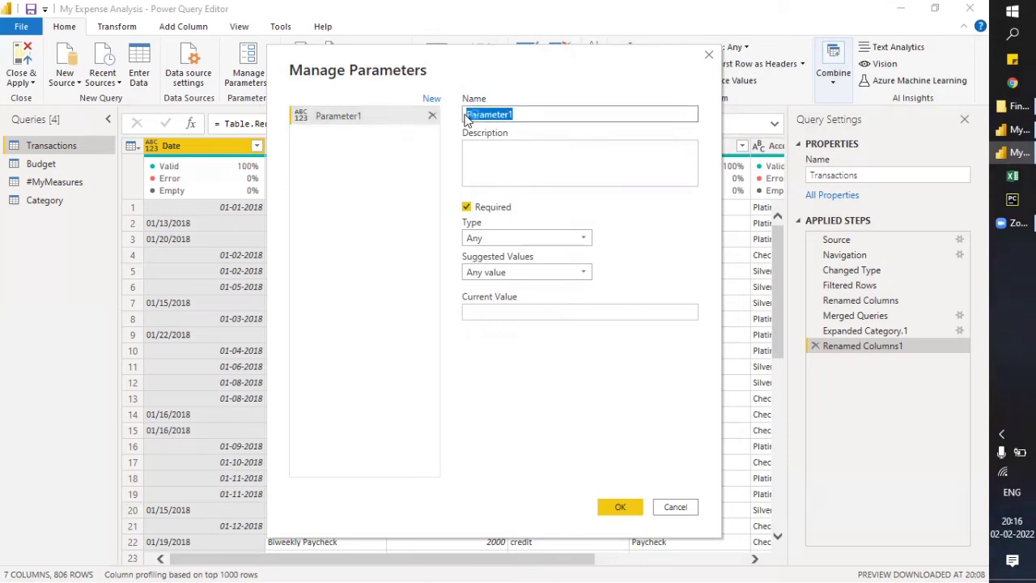
{"action": "type", "text": "Mypath"}
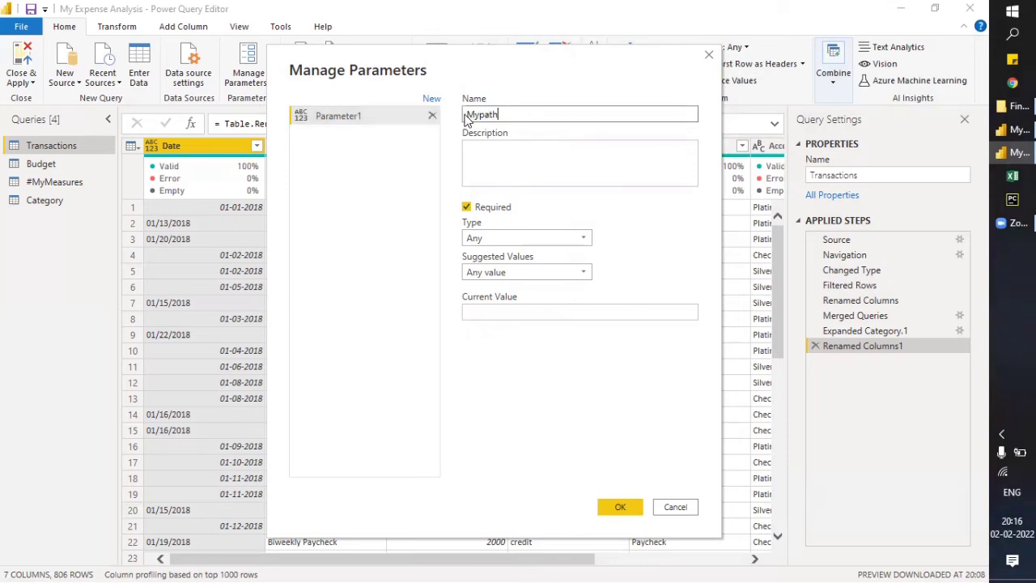
{"action": "key", "text": "BackSpace"}
{"action": "key", "text": "BackSpace"}
{"action": "key", "text": "BackSpace"}
{"action": "key", "text": "BackSpace"}
{"action": "type", "text": "Path"}
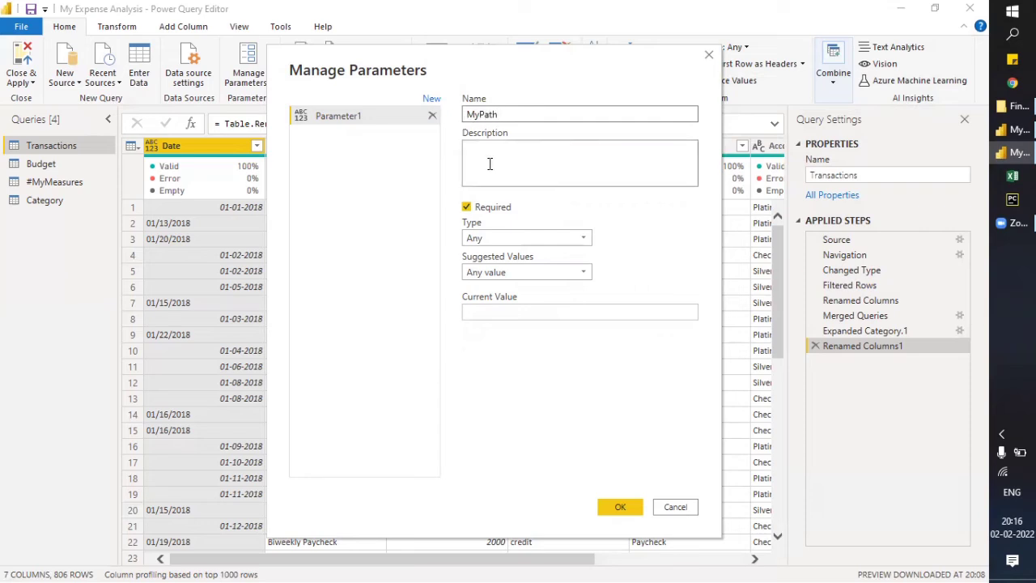
{"action": "left_click_drag", "start_coordinate": [508, 114], "coordinate": [463, 133]}
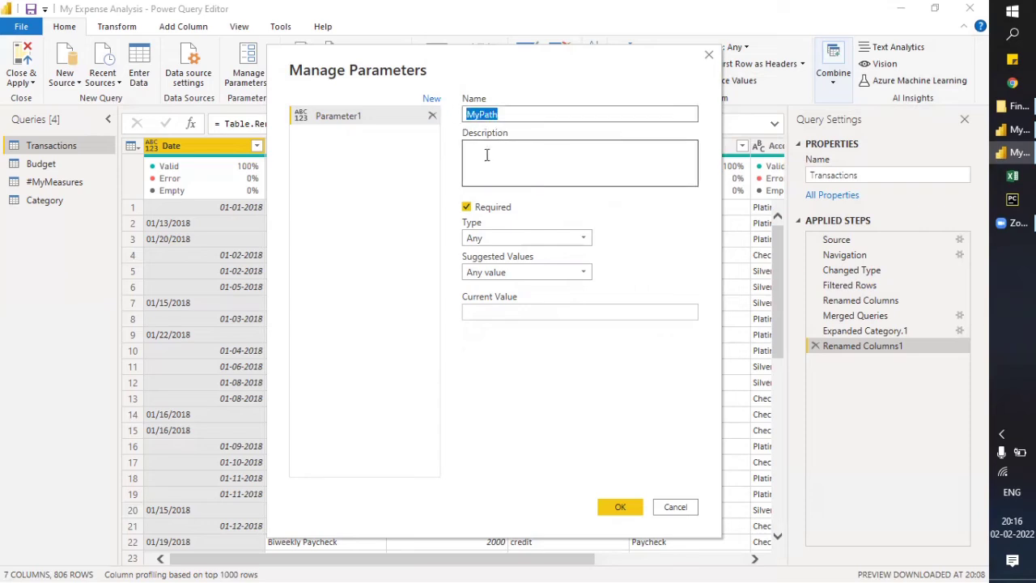
Give the MyPath parameter the description "source of the excel files".
{"action": "left_click", "coordinate": [486, 155]}
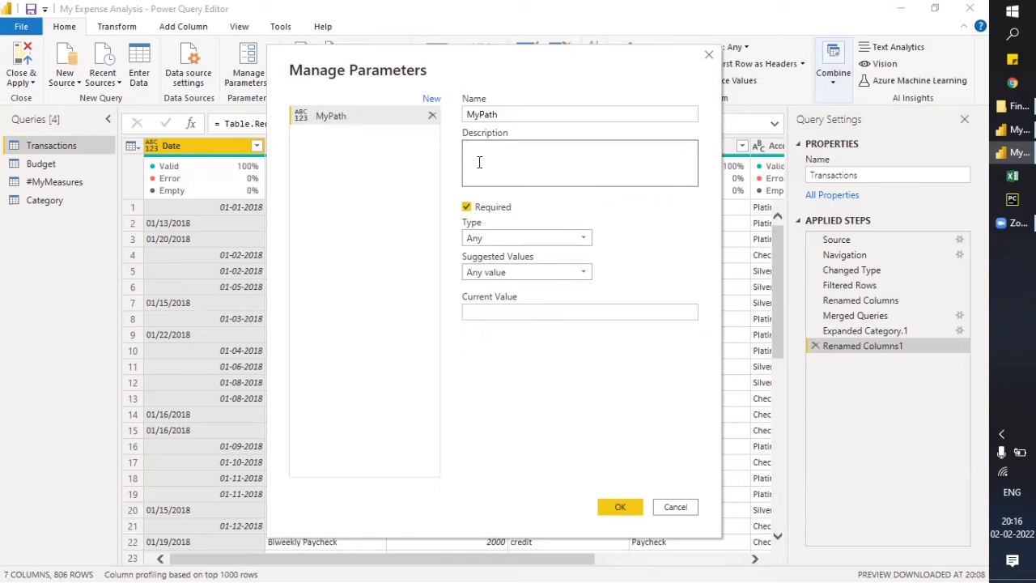
{"action": "type", "text": "source of the exce lfiles"}
{"action": "key", "text": "BackSpace"}
{"action": "key", "text": "BackSpace"}
{"action": "key", "text": "BackSpace"}
{"action": "key", "text": "BackSpace"}
{"action": "key", "text": "BackSpace"}
{"action": "key", "text": "BackSpace"}
{"action": "key", "text": "BackSpace"}
{"action": "type", "text": "l files"}
Keep Any value as MyPath's suggested values and set its current value to F:\Study\Institute\Power BI\Projects\Finance Analysis, copied from File Explorer.
{"action": "left_click", "coordinate": [482, 240]}
{"action": "left_click", "coordinate": [483, 240]}
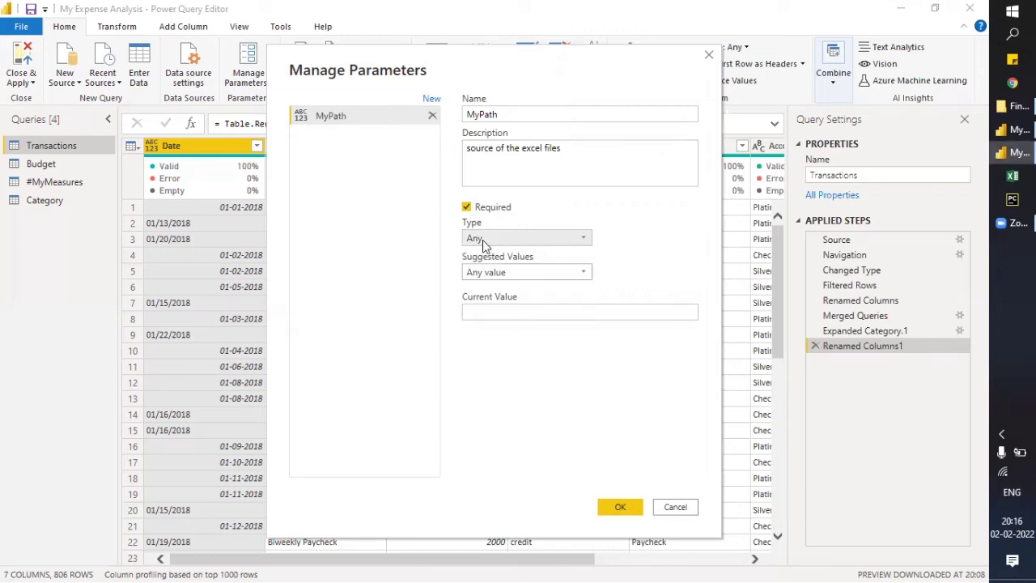
{"action": "left_click", "coordinate": [515, 273]}
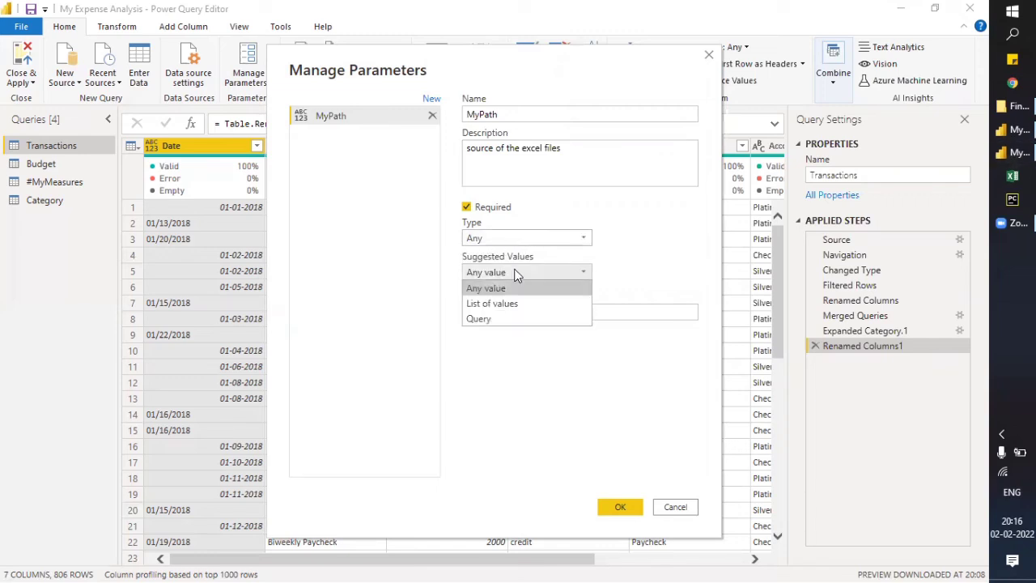
{"action": "left_click", "coordinate": [515, 288]}
{"action": "left_click", "coordinate": [497, 313]}
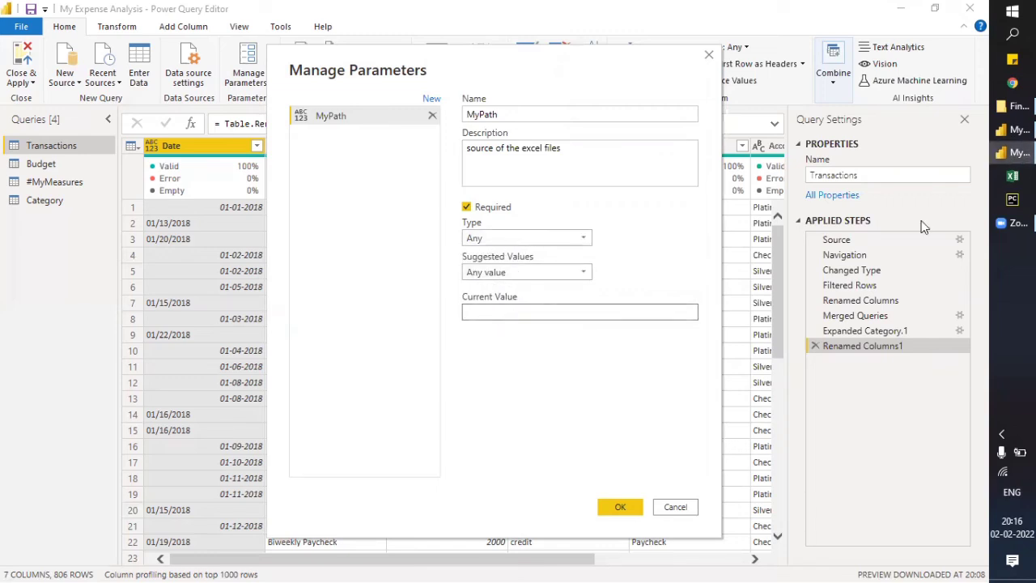
{"action": "left_click", "coordinate": [1018, 106]}
{"action": "left_click", "coordinate": [783, 101]}
{"action": "key", "text": "ctrl+c"}
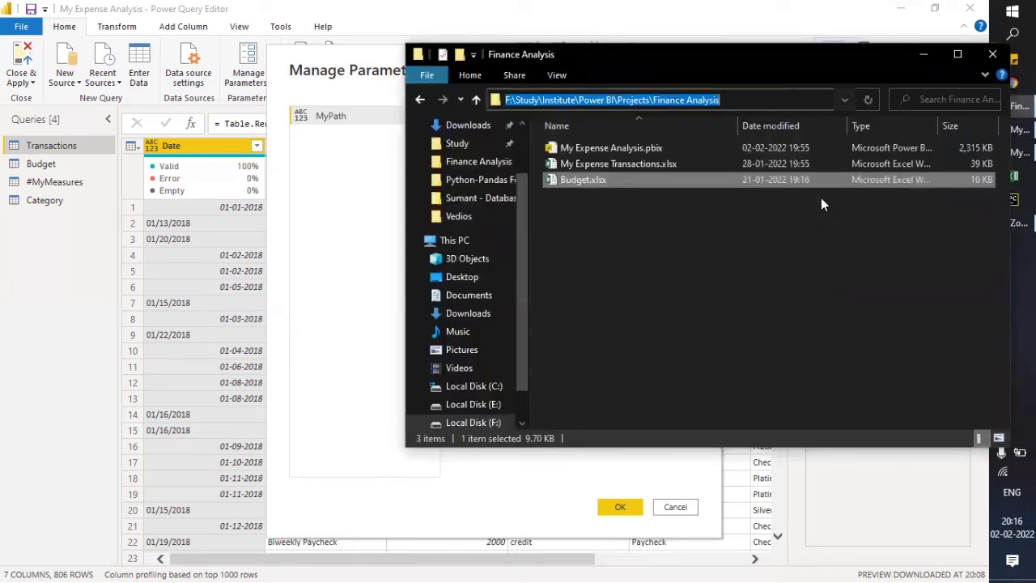
{"action": "key", "text": "alt+Tab"}
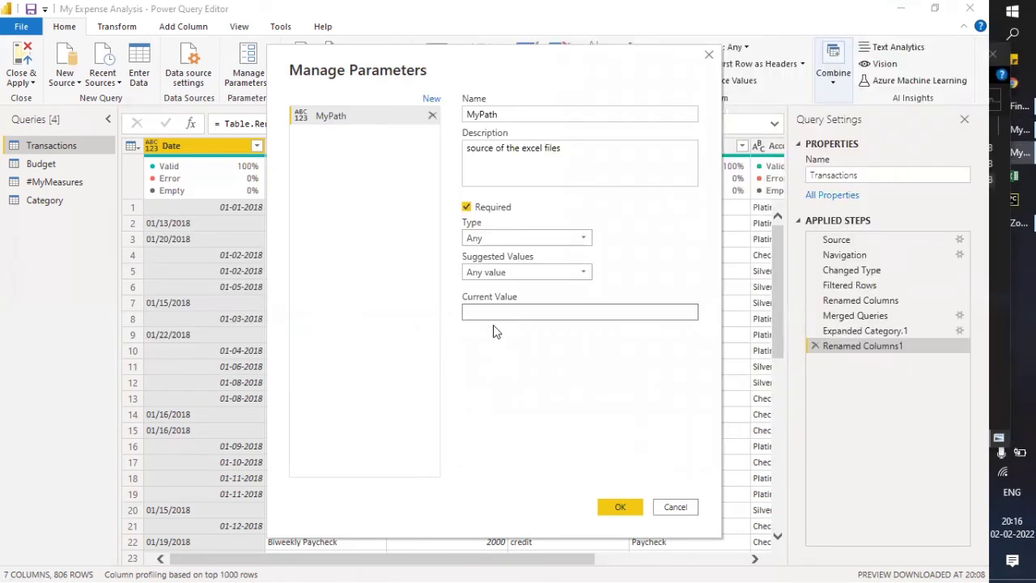
{"action": "key", "text": "ctrl+v"}
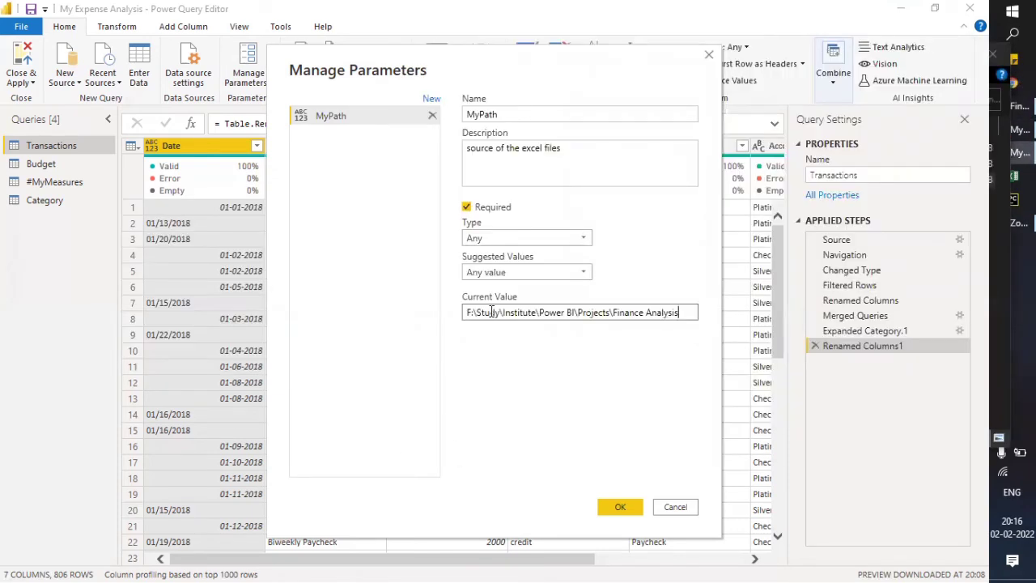
Leave the MyPath parameter's type as Any and create the parameter.
{"action": "left_click", "coordinate": [534, 238]}
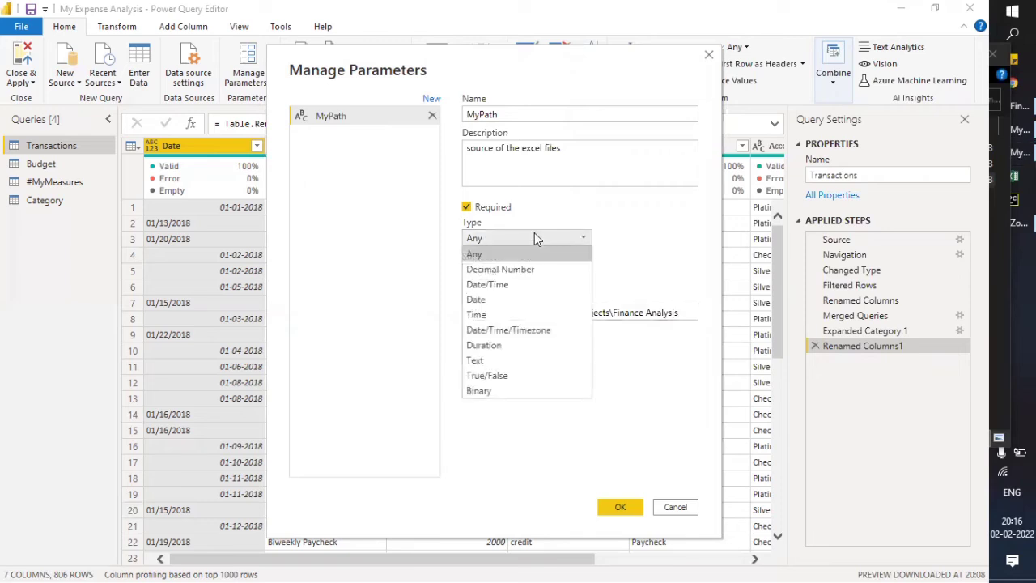
{"action": "left_click", "coordinate": [567, 235]}
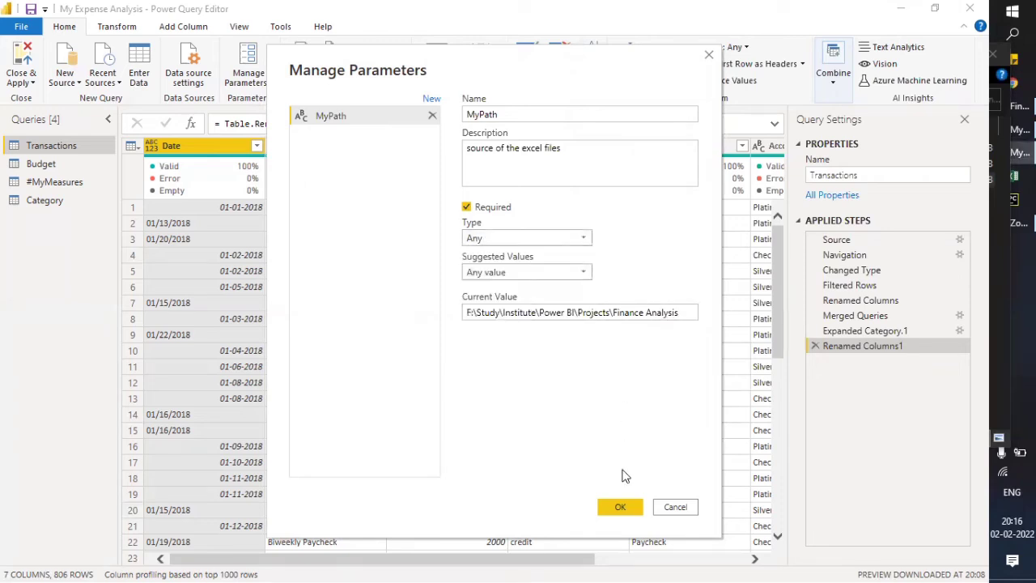
{"action": "left_click", "coordinate": [634, 513]}
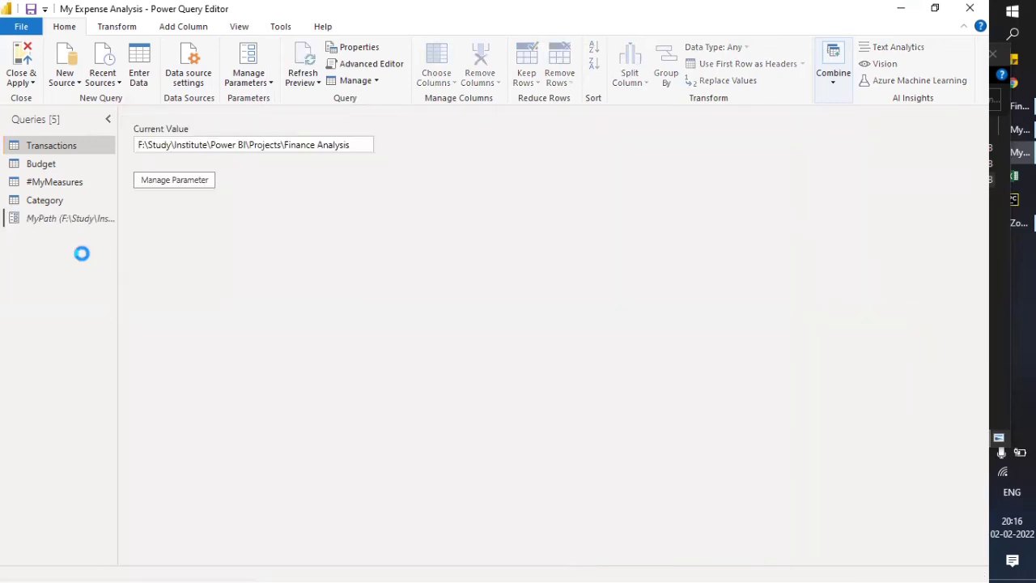
Review the MyPath parameter's current value and the Transactions query in the query list.
{"action": "left_click", "coordinate": [38, 221]}
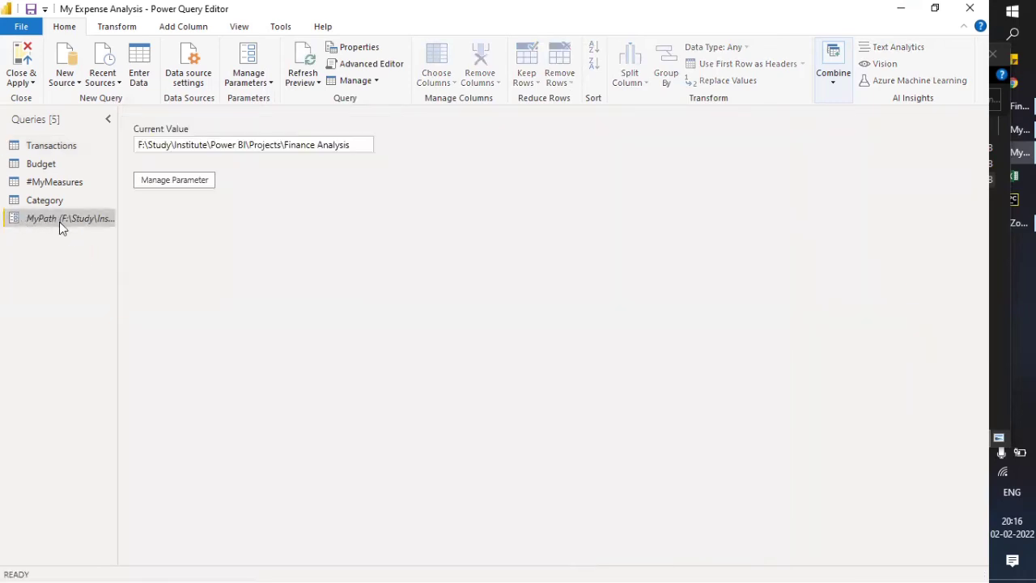
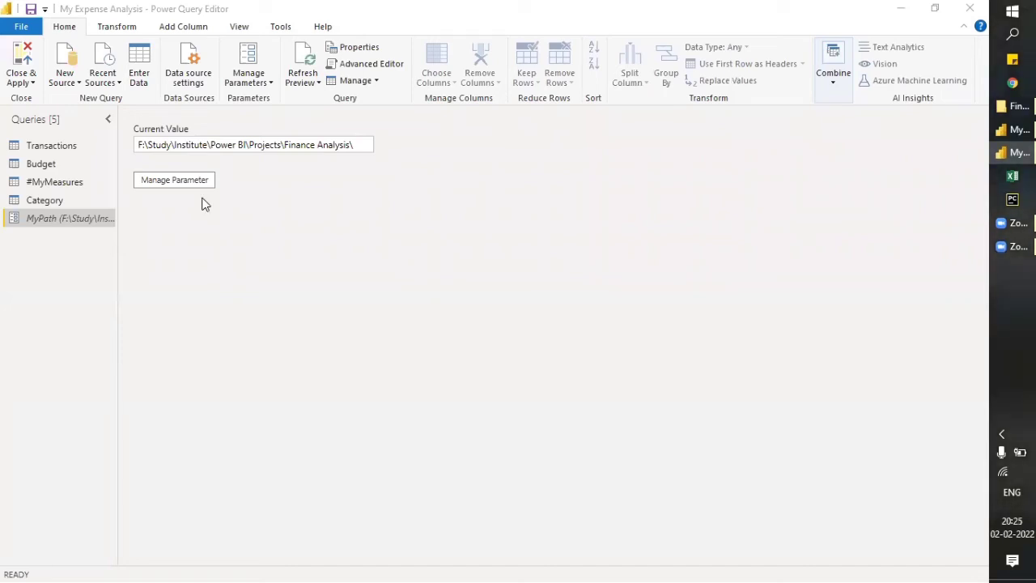
{"action": "left_click", "coordinate": [71, 154]}
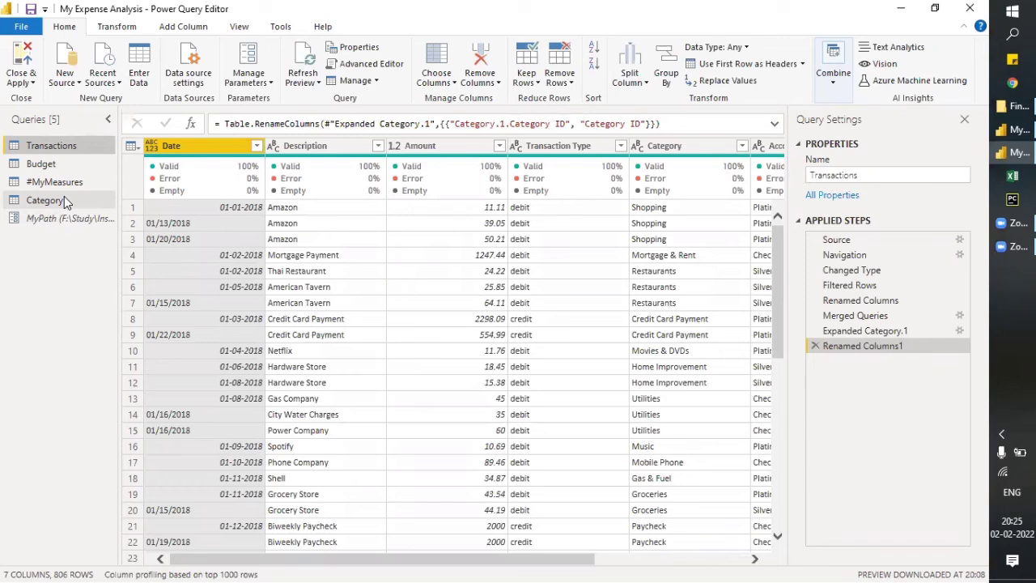
{"action": "left_click", "coordinate": [73, 220]}
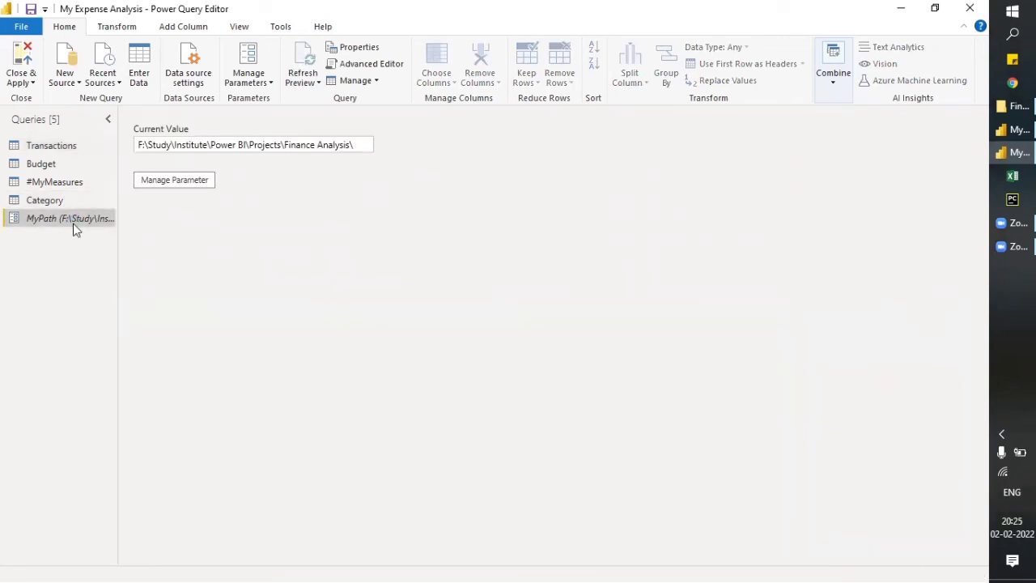
Open the settings of the Transactions query's Source step.
{"action": "left_click_drag", "start_coordinate": [174, 145], "coordinate": [359, 145]}
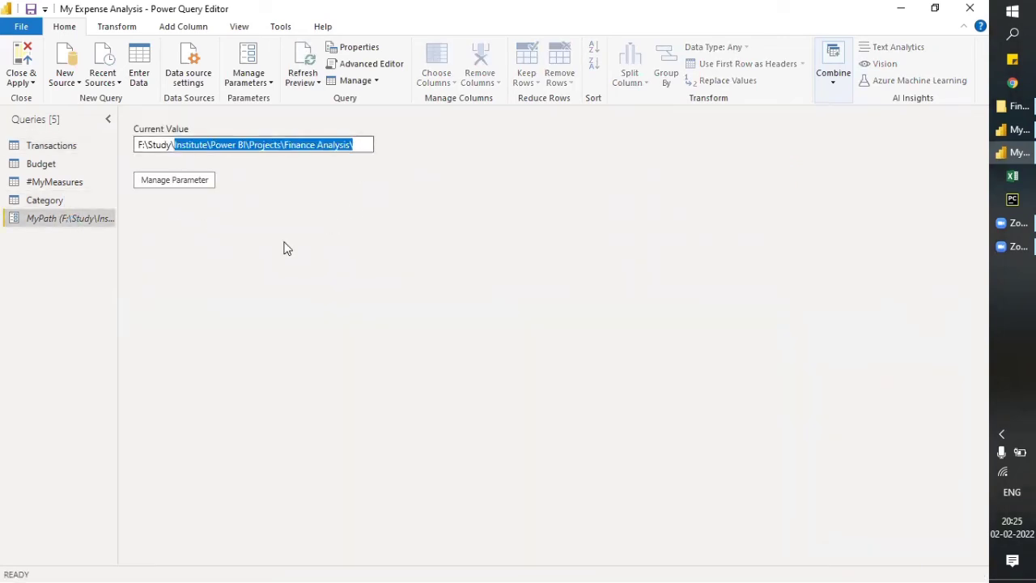
{"action": "left_click", "coordinate": [325, 179]}
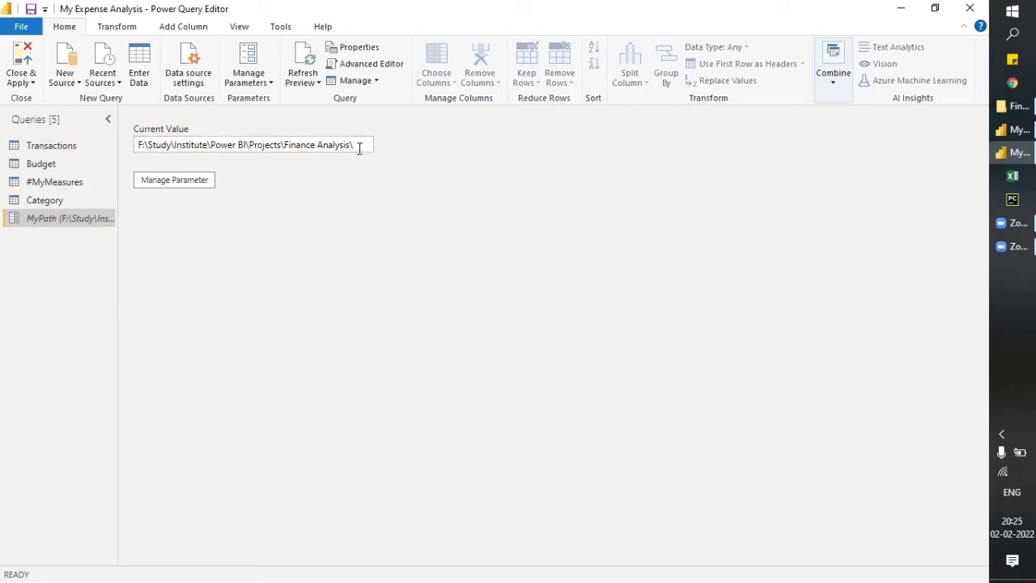
{"action": "left_click", "coordinate": [59, 149]}
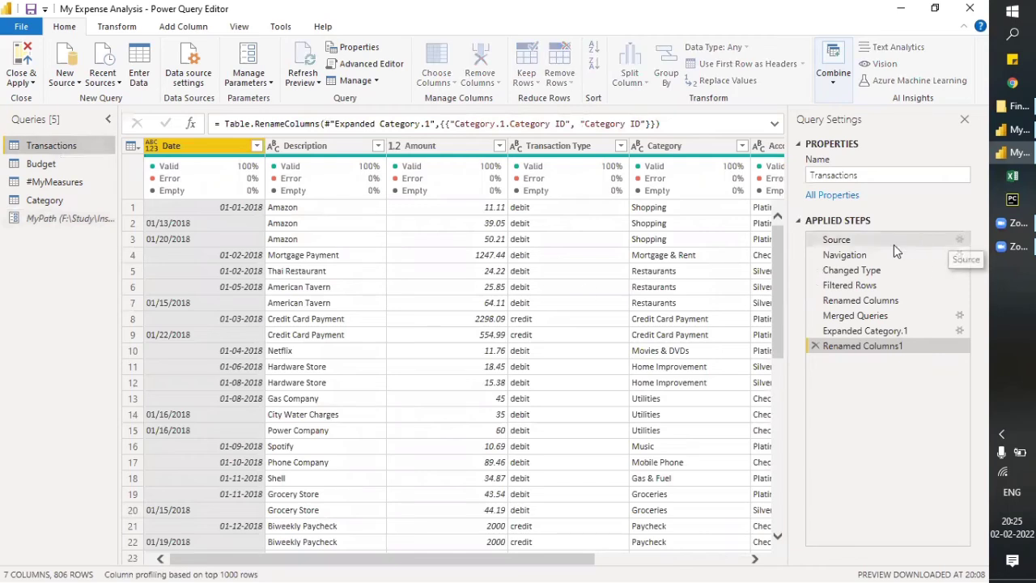
{"action": "left_click", "coordinate": [836, 242]}
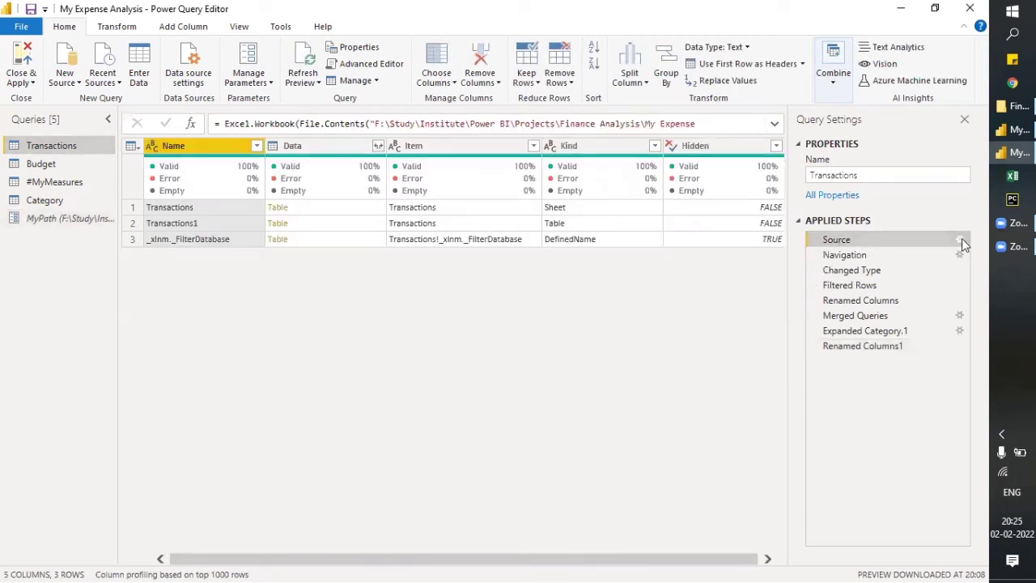
{"action": "left_click", "coordinate": [962, 240]}
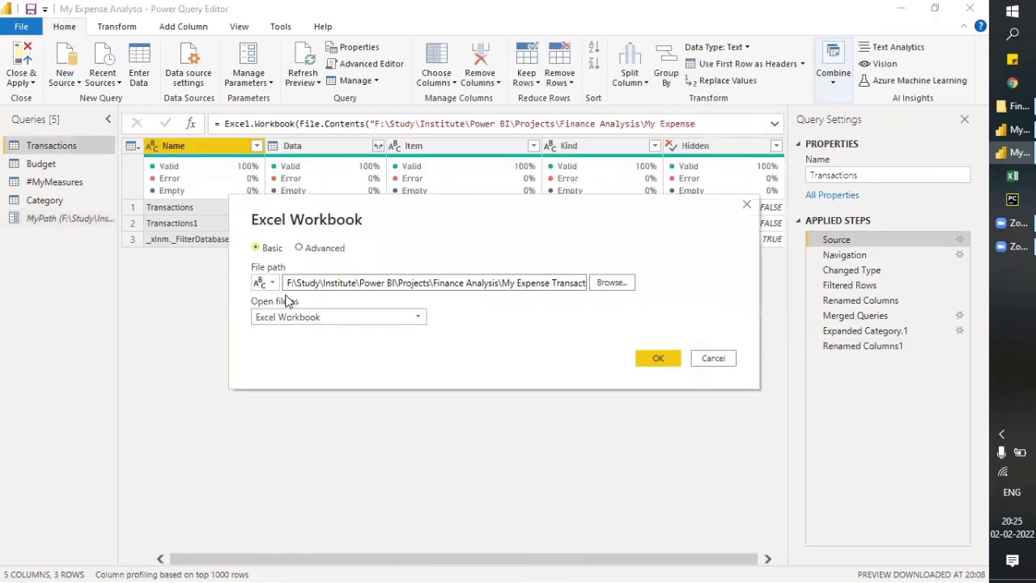
{"action": "left_click", "coordinate": [274, 284]}
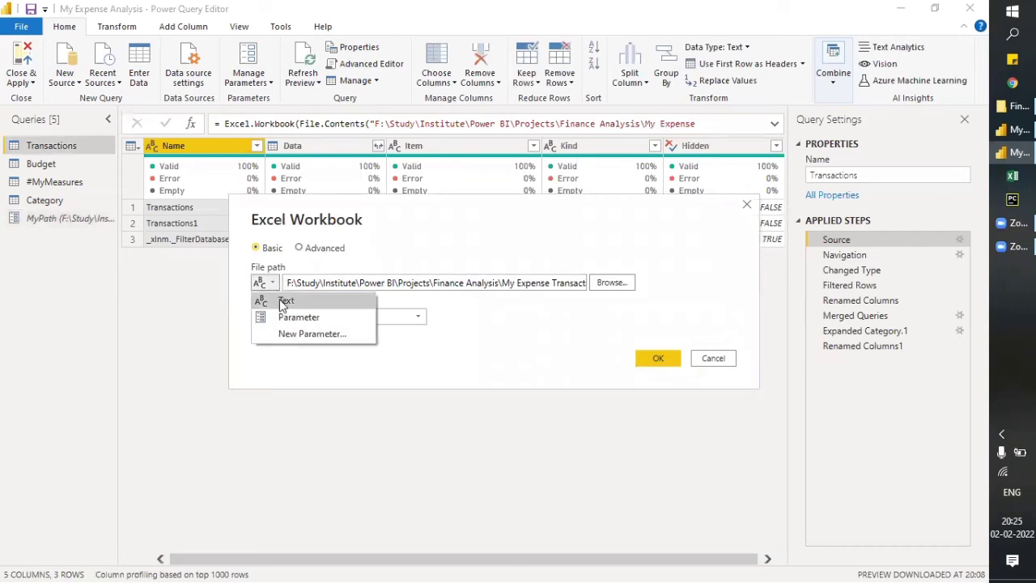
{"action": "left_click", "coordinate": [285, 319]}
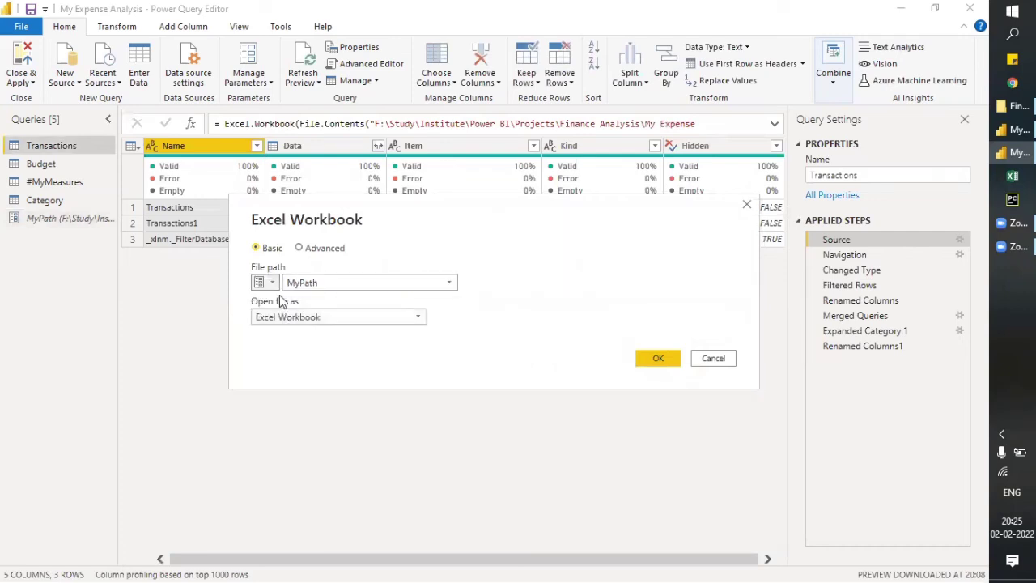
{"action": "left_click", "coordinate": [274, 282]}
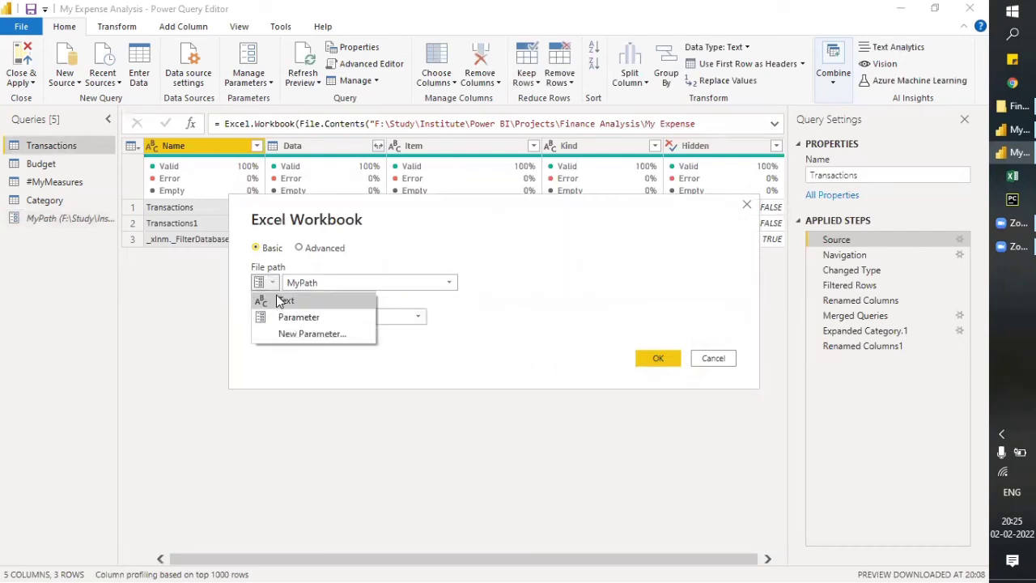
{"action": "left_click", "coordinate": [283, 300]}
Copy the file name My Expense Transactions.xlsx from the Transactions source path, then replace the file path with the MyPath parameter.
{"action": "left_click_drag", "start_coordinate": [504, 282], "coordinate": [634, 289]}
{"action": "key", "text": "ctrl+c"}
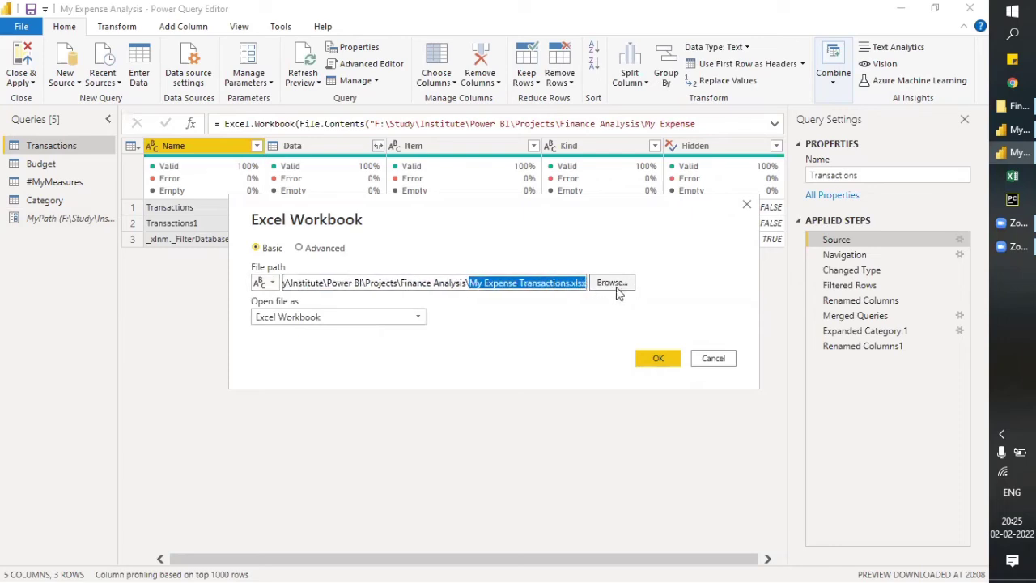
{"action": "left_click", "coordinate": [275, 282]}
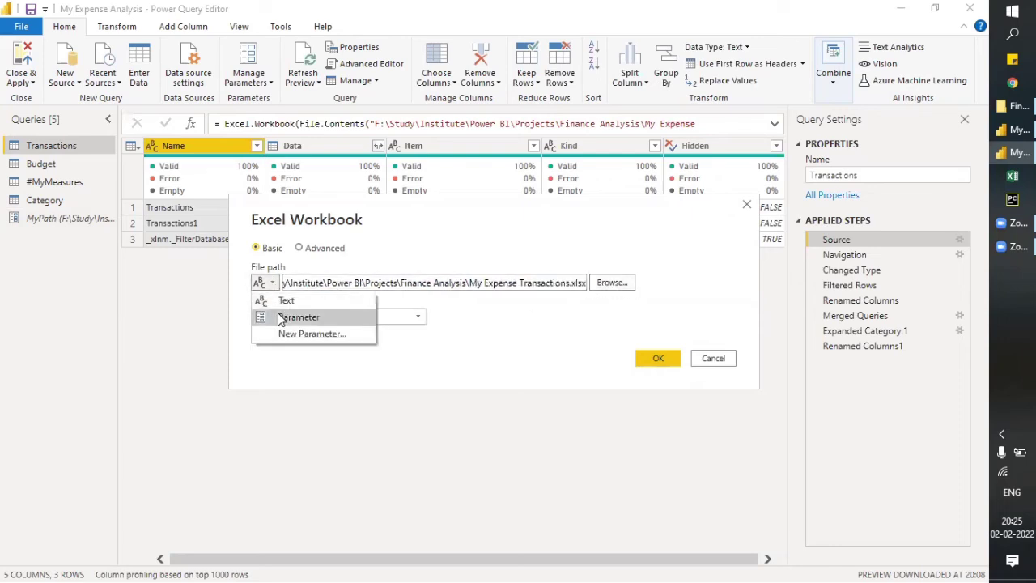
{"action": "left_click", "coordinate": [279, 319]}
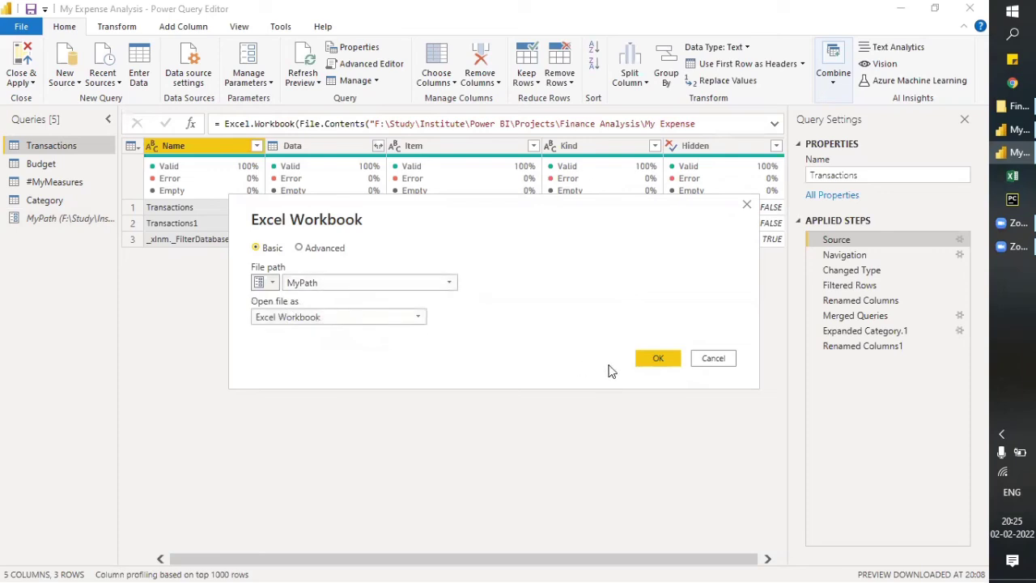
{"action": "left_click", "coordinate": [645, 364]}
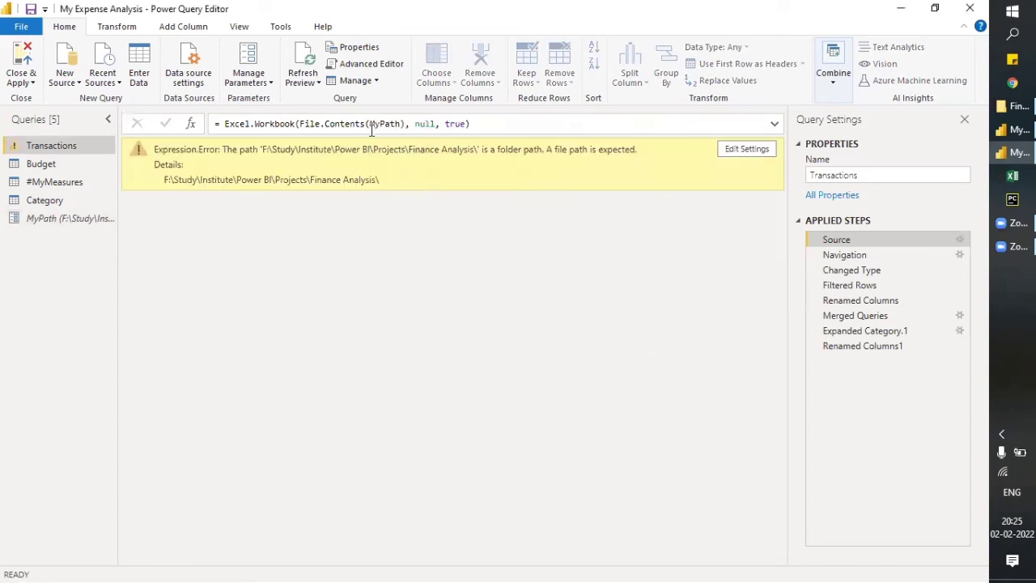
Extend the Transactions Source formula so File.Contents reads MyPath & "My Expense Transactions.xlsx".
{"action": "left_click", "coordinate": [324, 123]}
{"action": "left_click", "coordinate": [460, 123]}
{"action": "key", "text": "shift+Home"}
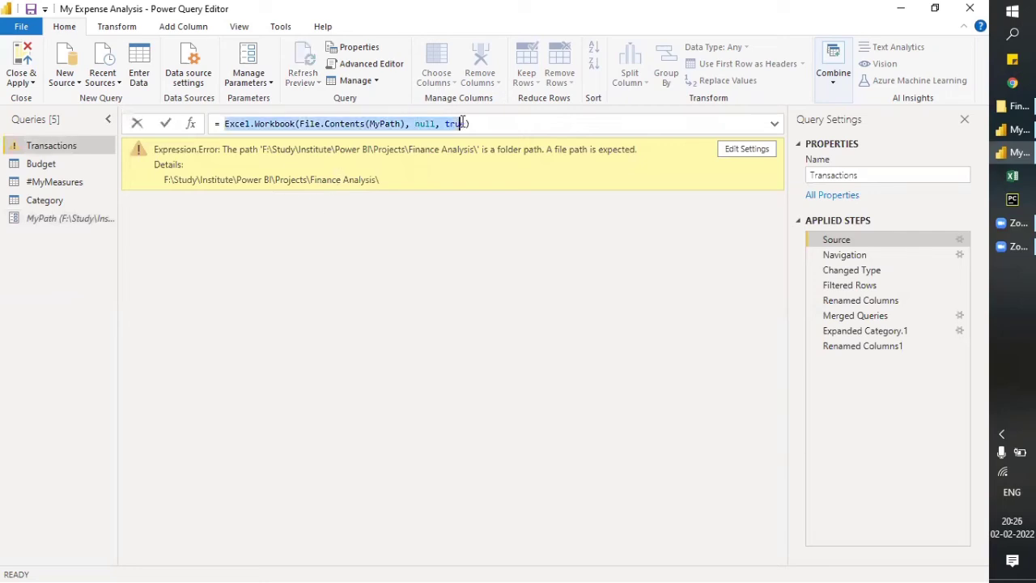
{"action": "left_click", "coordinate": [388, 123]}
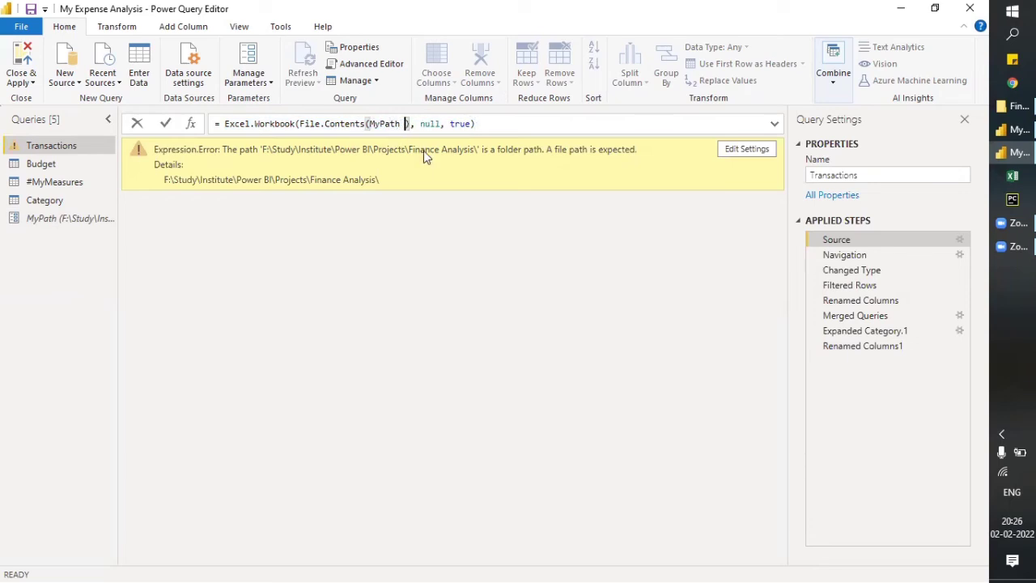
{"action": "type", "text": "& "}
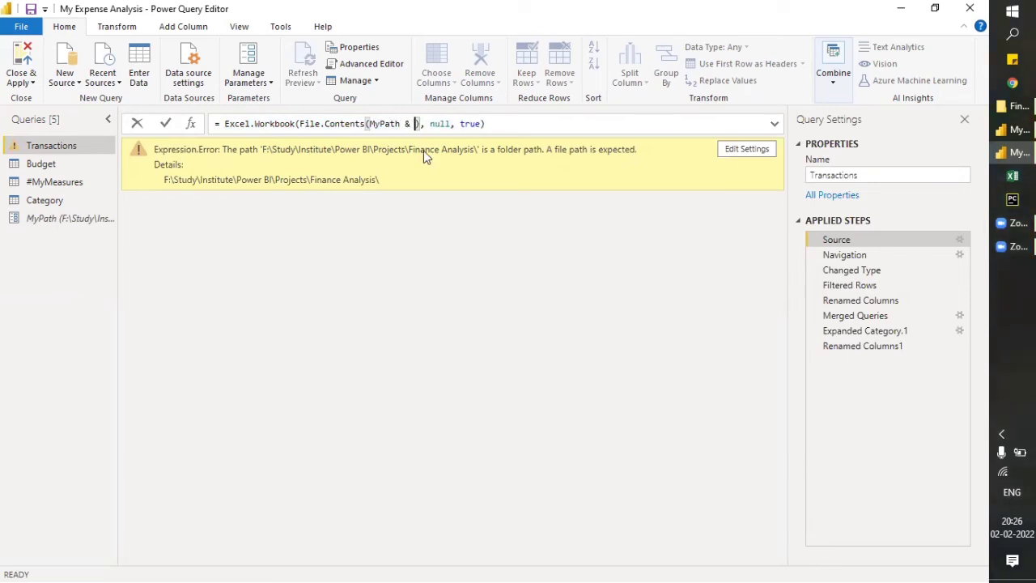
{"action": "type", "text": "\""}
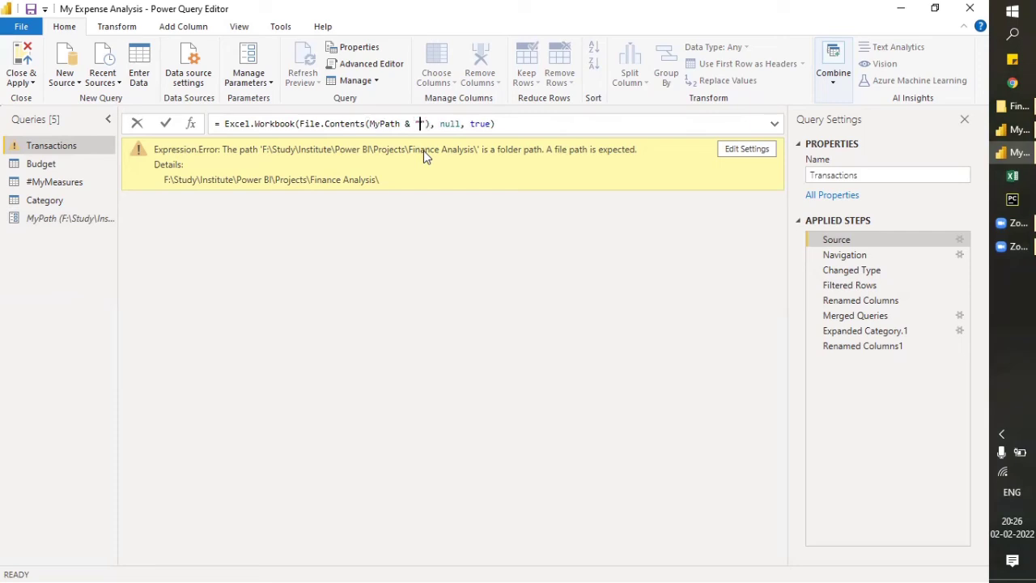
{"action": "key", "text": "ctrl+v"}
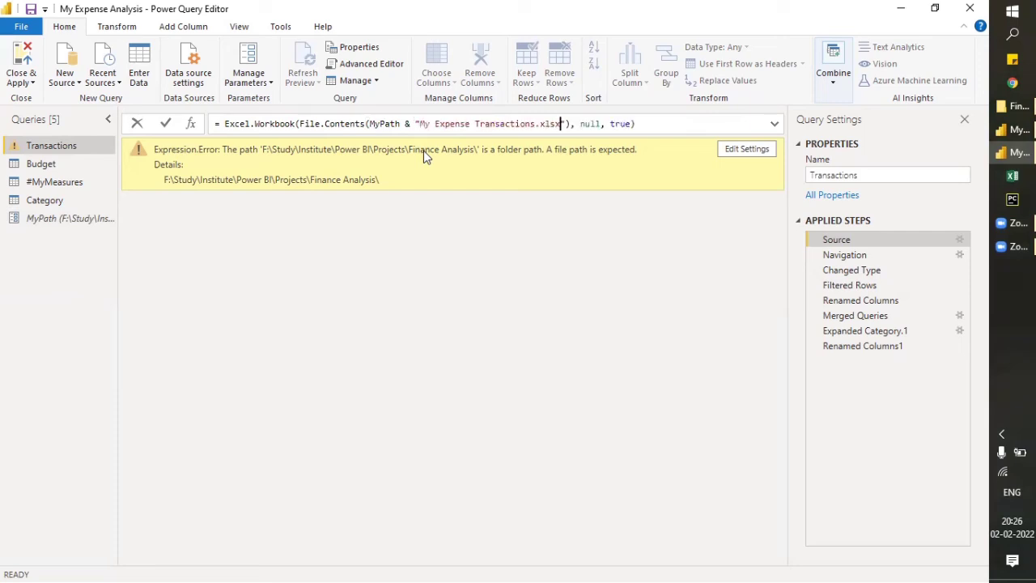
{"action": "left_click", "coordinate": [423, 151]}
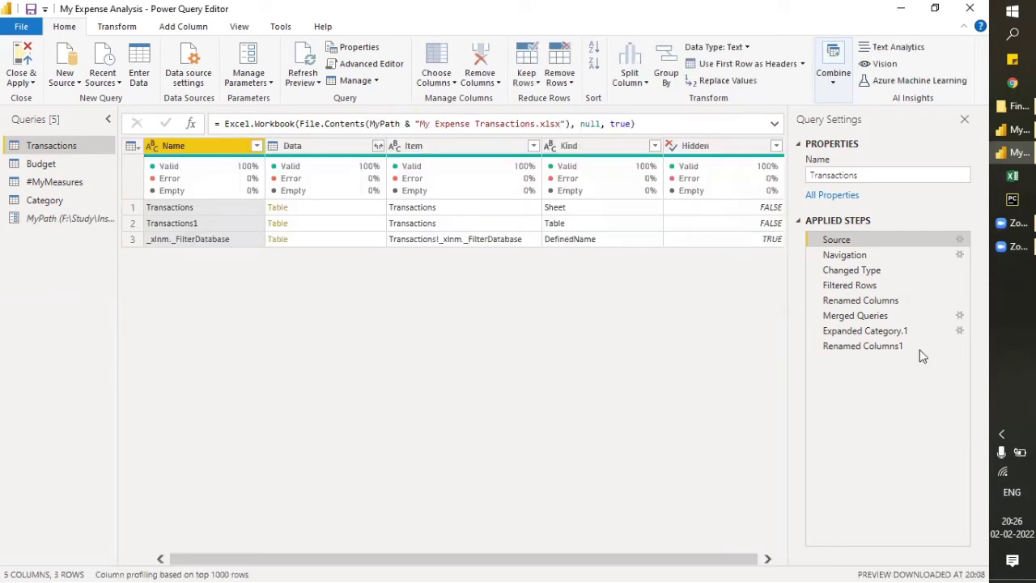
Check the Transactions query's final Renamed Columns1 step and the MyPath parameter's current value.
{"action": "left_click", "coordinate": [860, 347]}
{"action": "left_click", "coordinate": [863, 348]}
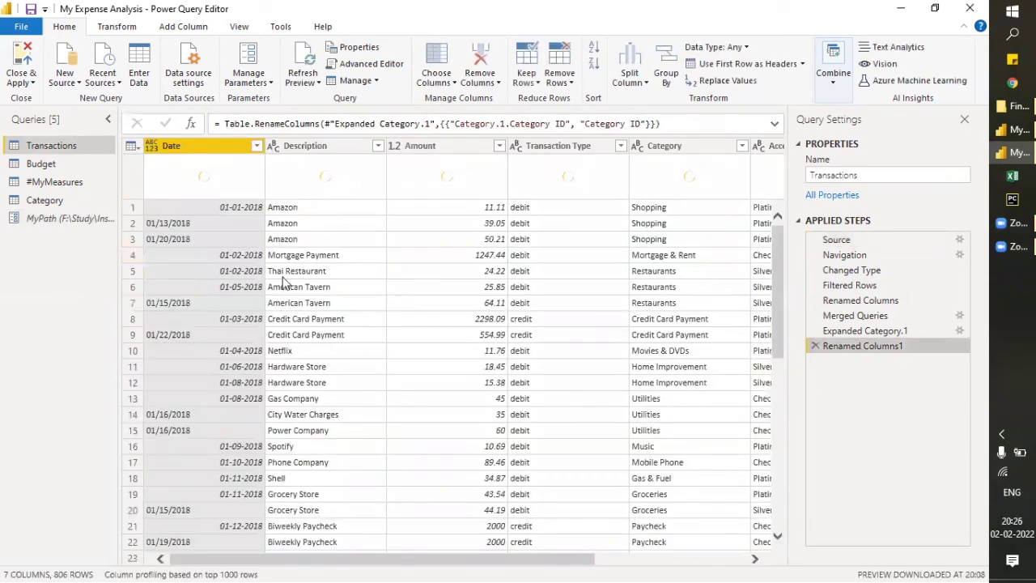
{"action": "left_click", "coordinate": [49, 225]}
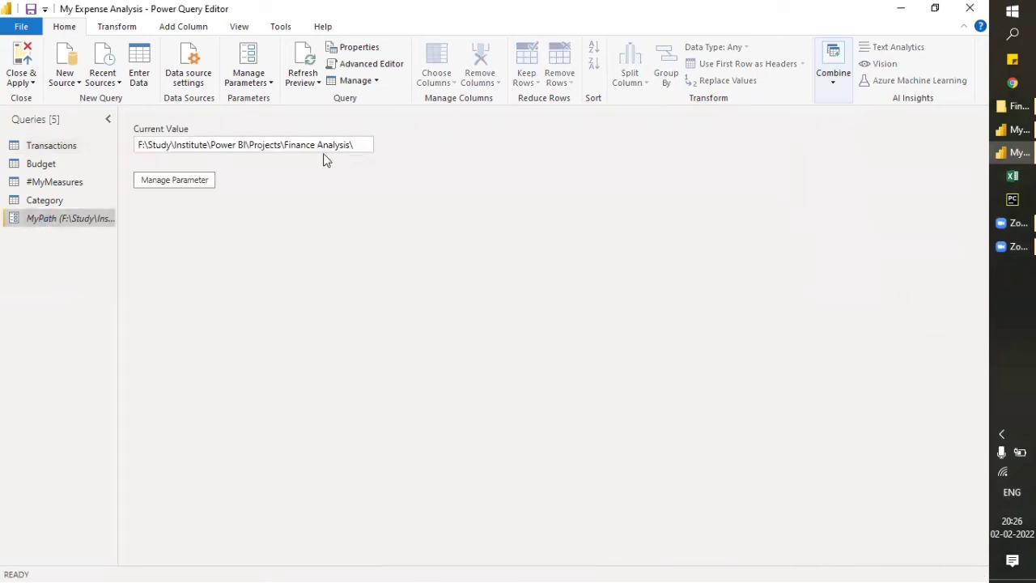
{"action": "left_click_drag", "start_coordinate": [363, 144], "coordinate": [136, 146]}
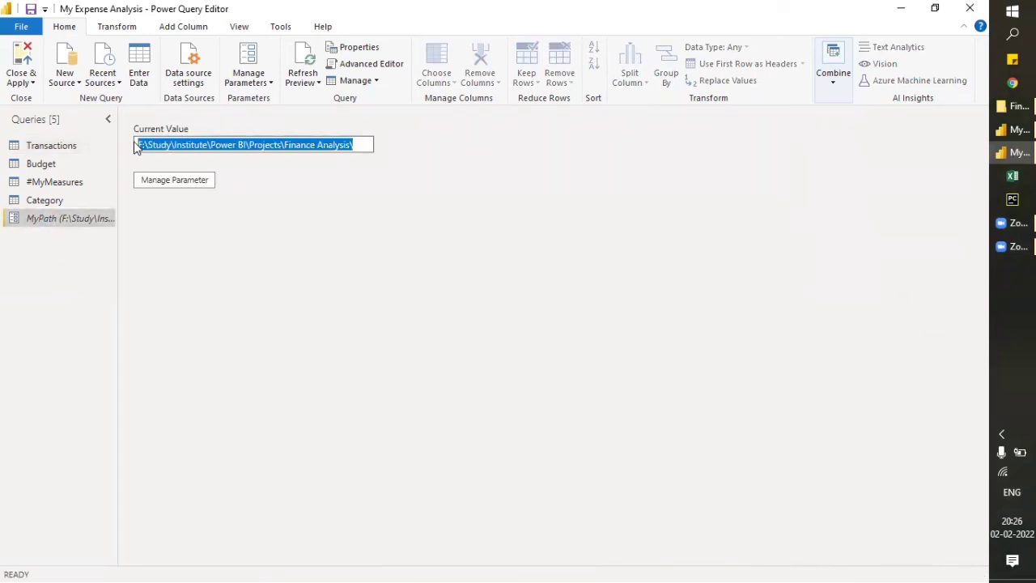
{"action": "left_click", "coordinate": [362, 145]}
{"action": "left_click_drag", "start_coordinate": [362, 145], "coordinate": [143, 146]}
Copy the file name Budget.xlsx from the Budget query's source path, then replace the file path with the MyPath parameter.
{"action": "left_click", "coordinate": [40, 165]}
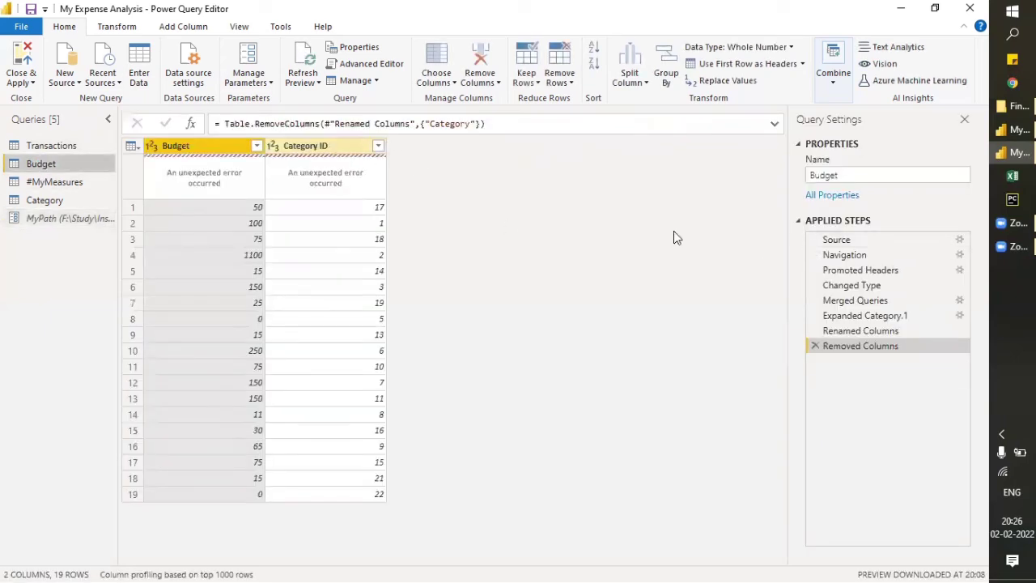
{"action": "left_click", "coordinate": [959, 241]}
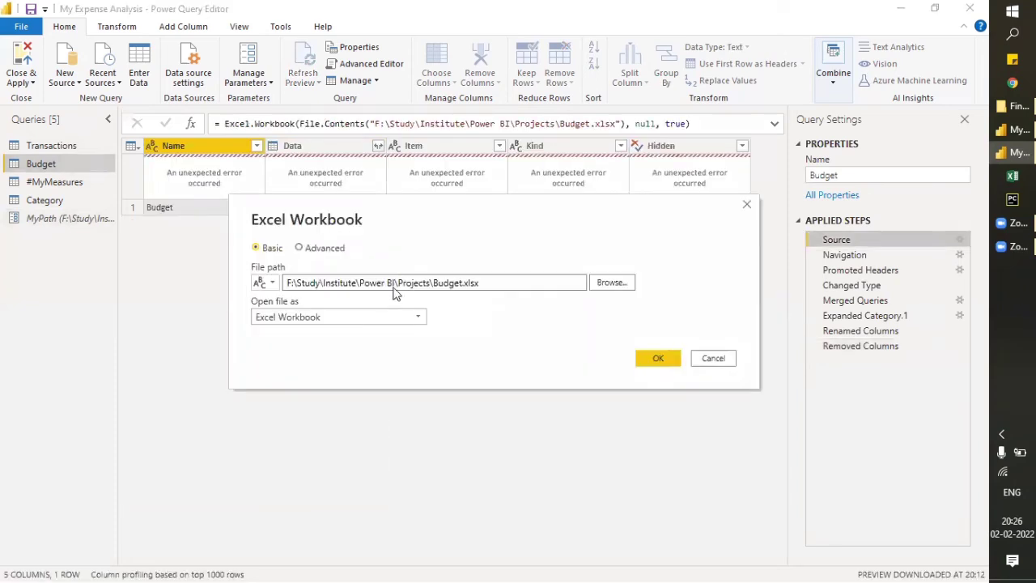
{"action": "left_click_drag", "start_coordinate": [433, 283], "coordinate": [527, 284]}
{"action": "key", "text": "ctrl+c"}
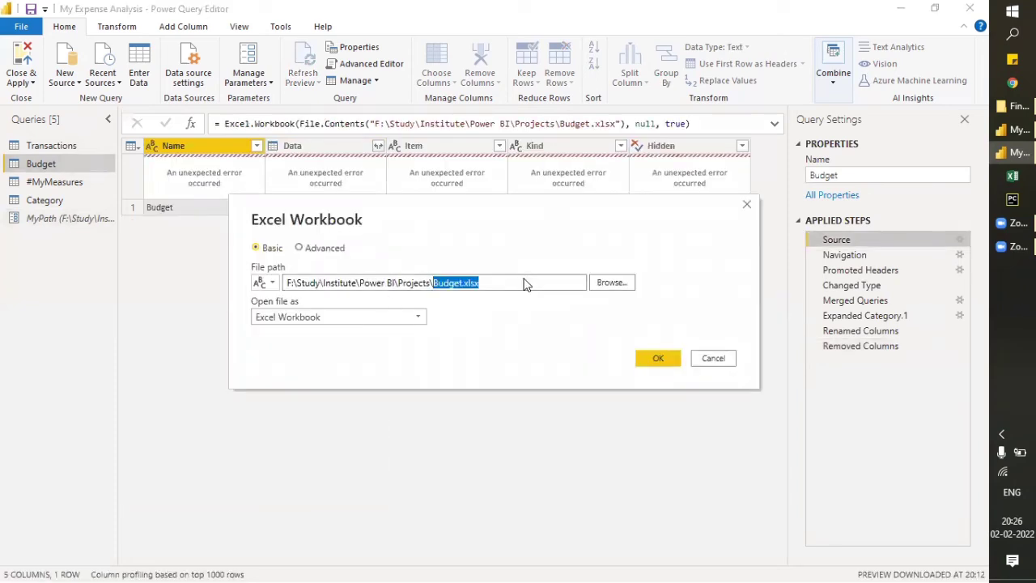
{"action": "left_click", "coordinate": [268, 283]}
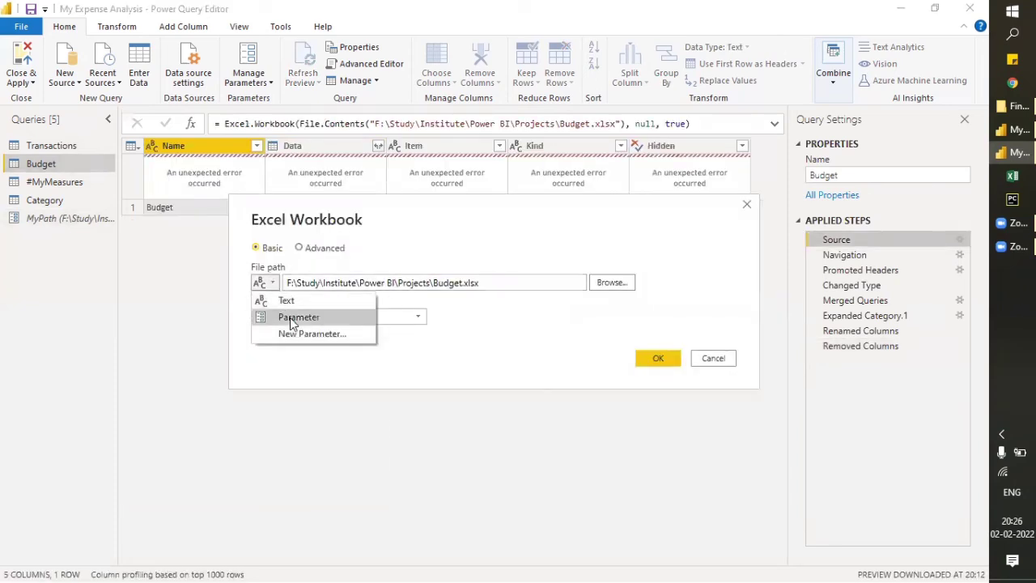
{"action": "left_click", "coordinate": [288, 316]}
{"action": "left_click", "coordinate": [671, 361]}
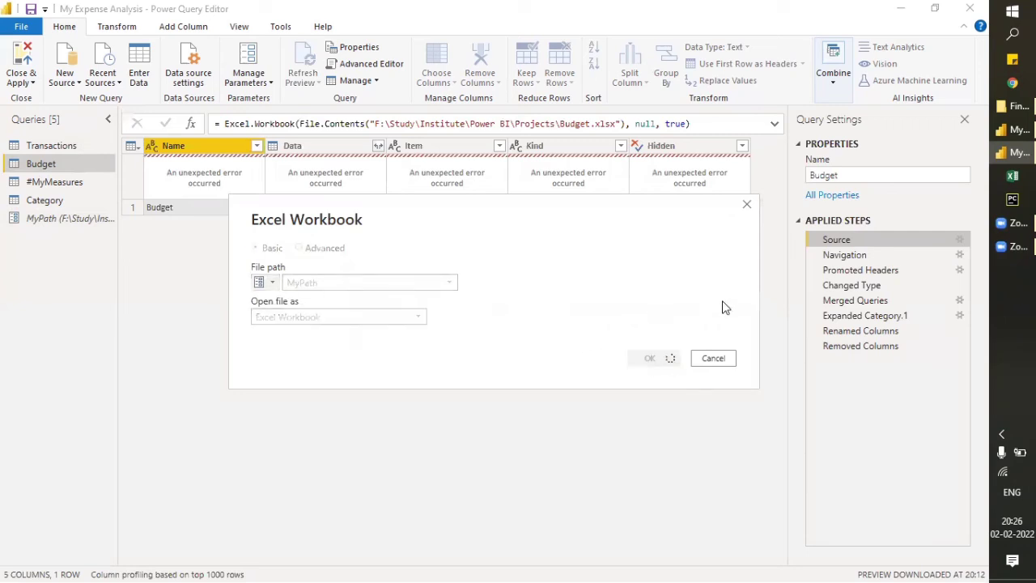
Extend the Budget Source formula so File.Contents reads MyPath & "Budget.xlsx".
{"action": "left_click", "coordinate": [402, 123]}
{"action": "type", "text": "&"}
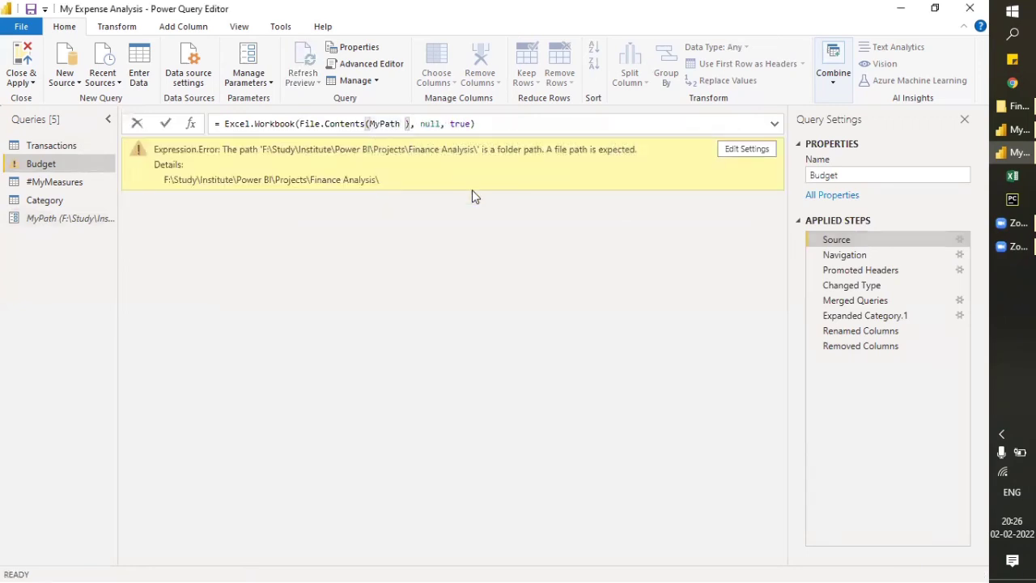
{"action": "type", "text": " \""}
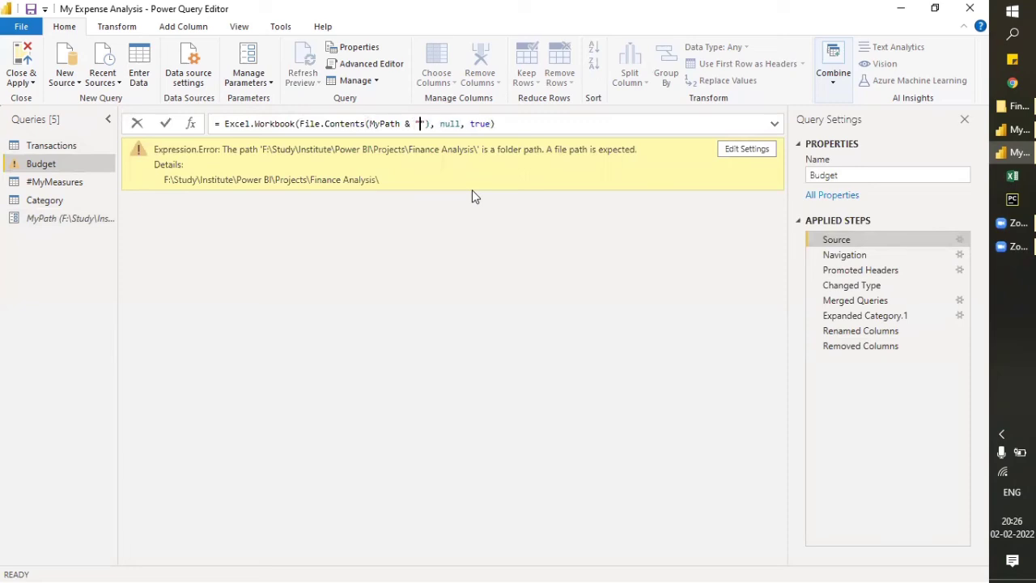
{"action": "key", "text": "ctrl+v"}
{"action": "left_click", "coordinate": [501, 183]}
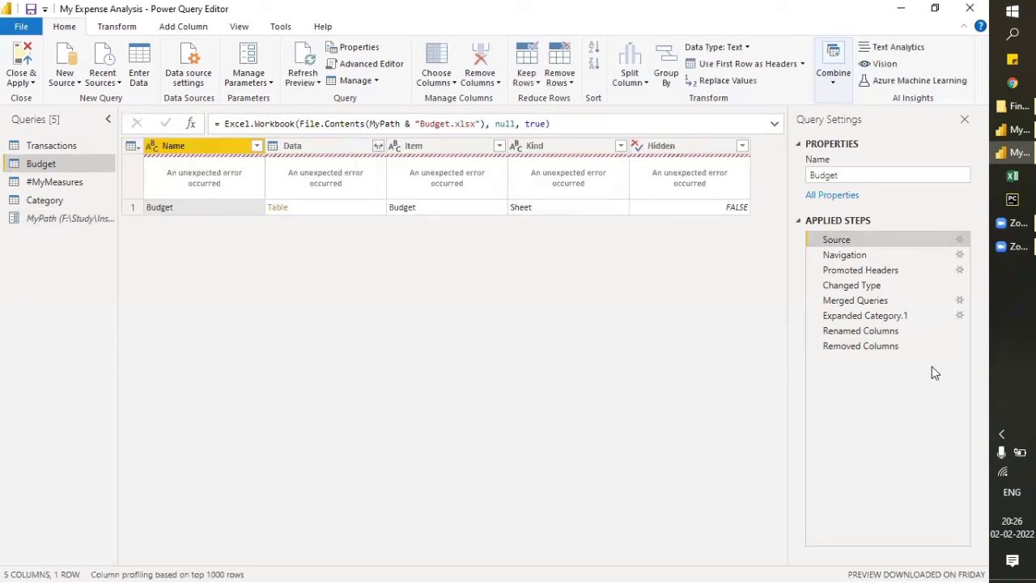
Review the Budget query's final Removed Columns step, then the data of the Category and Transactions queries.
{"action": "left_click", "coordinate": [872, 346]}
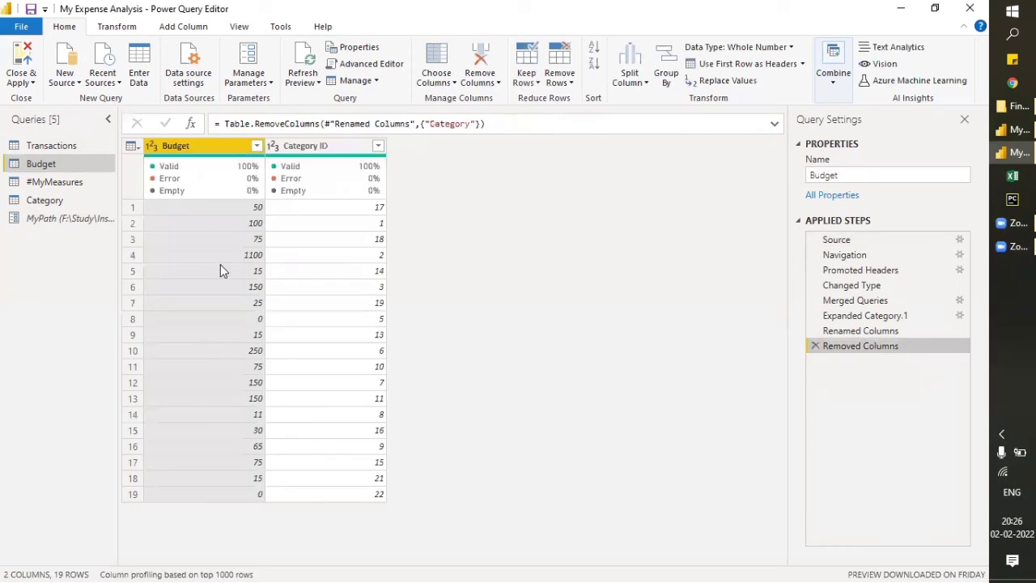
{"action": "left_click", "coordinate": [44, 204]}
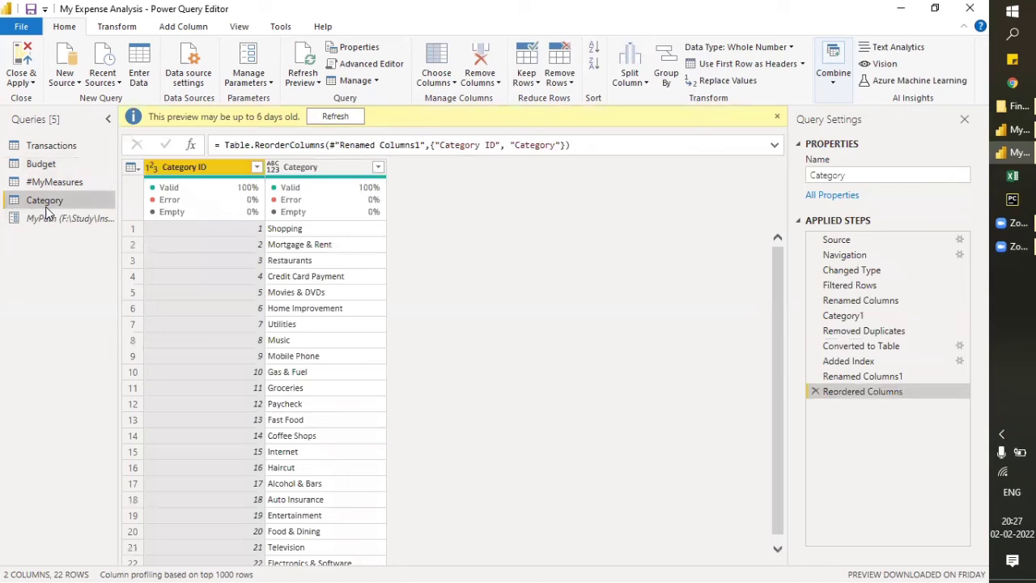
{"action": "left_click", "coordinate": [59, 147]}
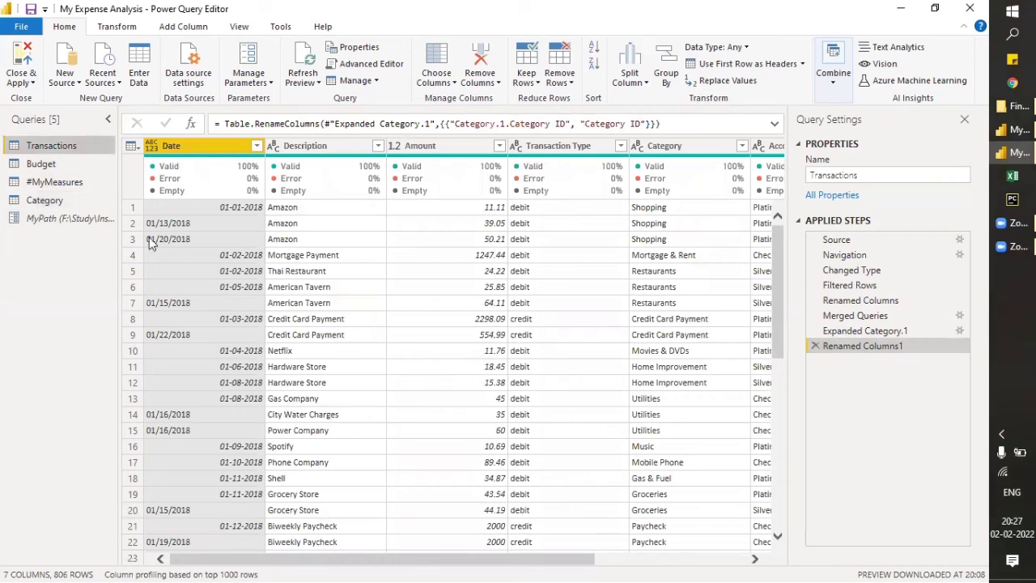
In File Explorer, move Budget.xlsx and My Expense Transactions.xlsx from the Finance Analysis folder up into the Projects folder.
{"action": "key", "text": "alt+Tab"}
{"action": "left_click", "coordinate": [605, 151]}
{"action": "left_click", "coordinate": [605, 137], "text": "ctrl"}
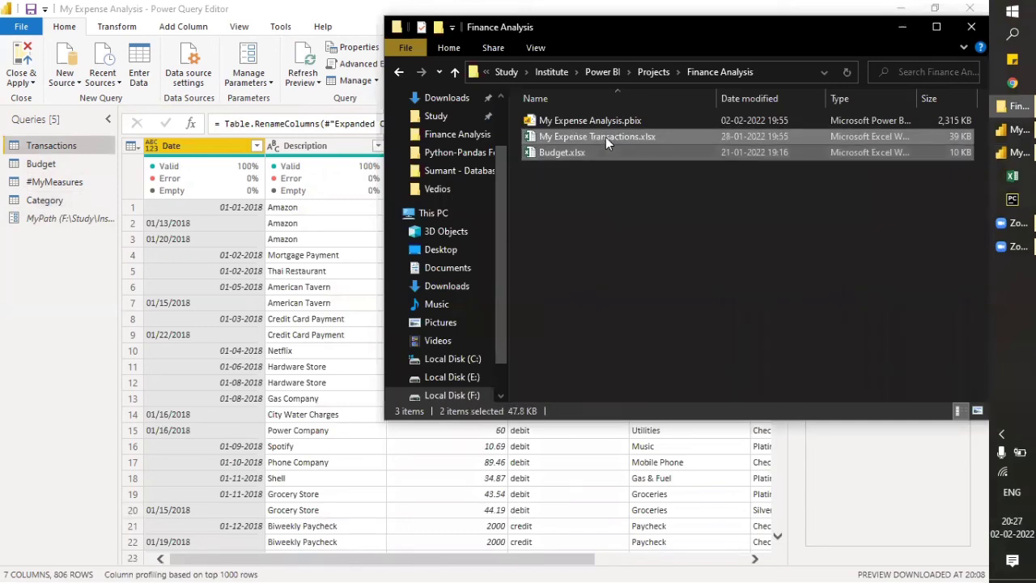
{"action": "key", "text": "alt+Up"}
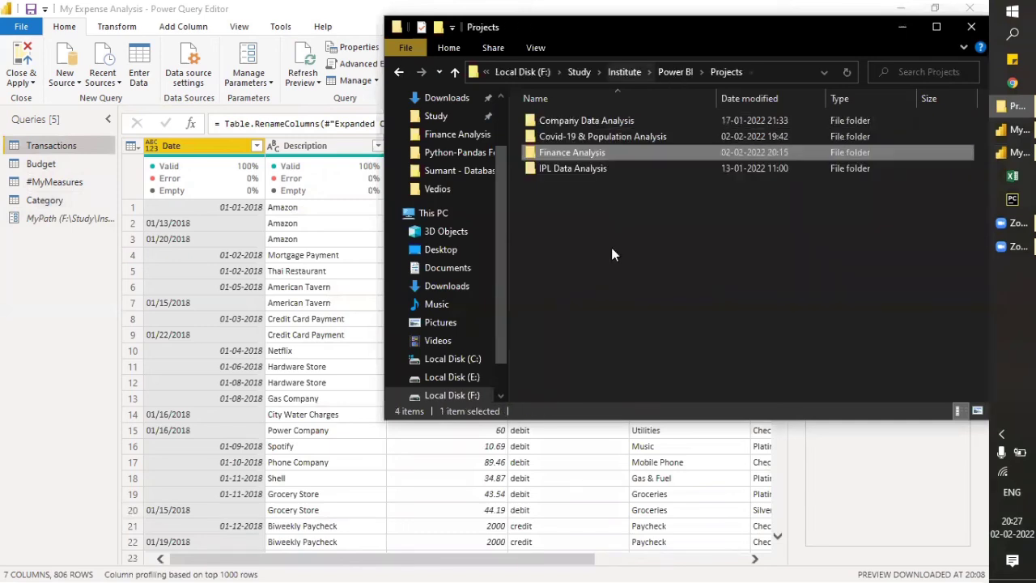
{"action": "key", "text": "ctrl+v"}
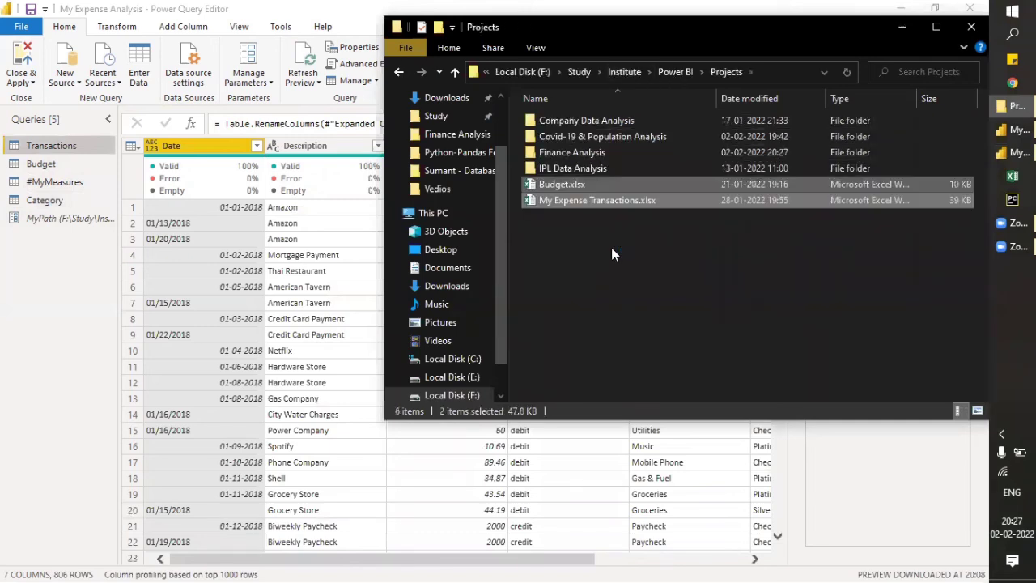
Back in Power Query Editor, refresh all query previews, then check the Budget, Category and Transactions queries.
{"action": "left_click", "coordinate": [51, 310]}
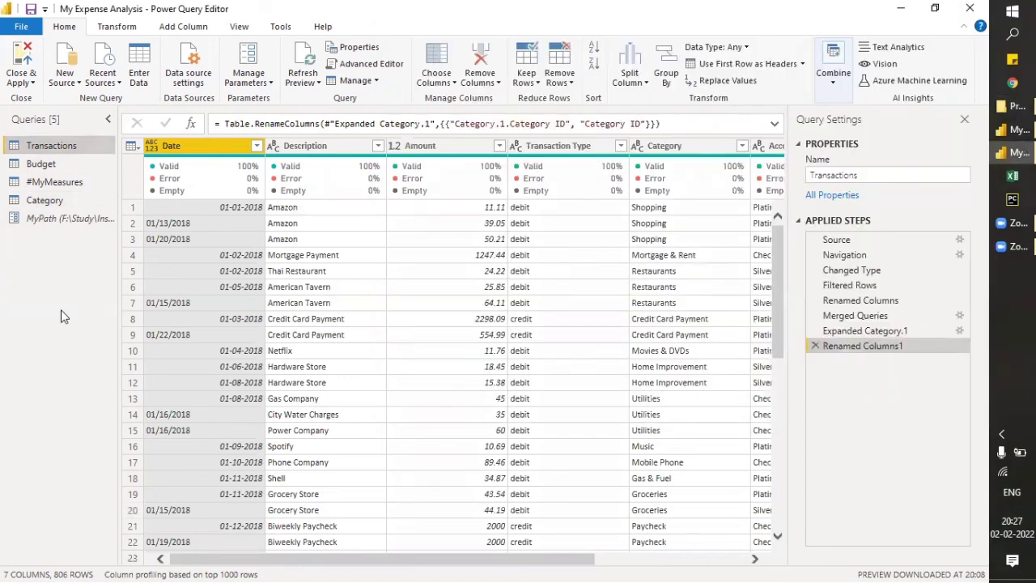
{"action": "left_click", "coordinate": [301, 84]}
{"action": "left_click", "coordinate": [310, 115]}
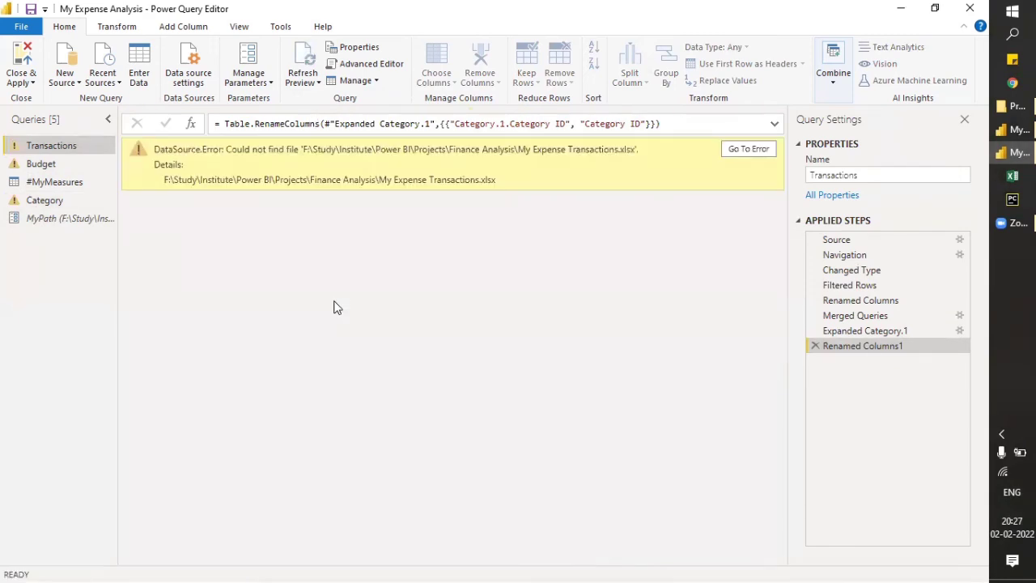
{"action": "left_click", "coordinate": [45, 166]}
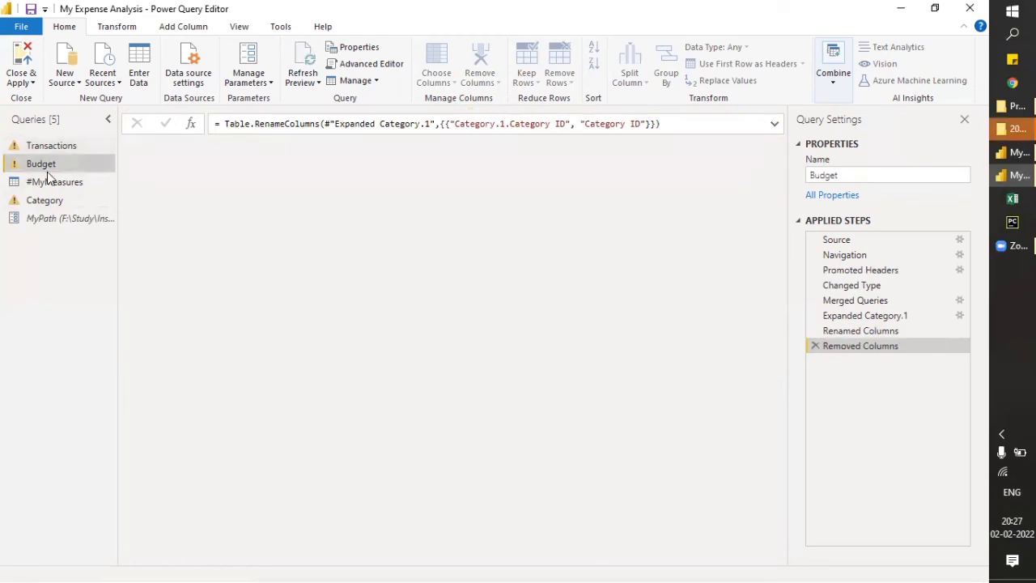
{"action": "left_click", "coordinate": [51, 201]}
{"action": "left_click", "coordinate": [59, 165]}
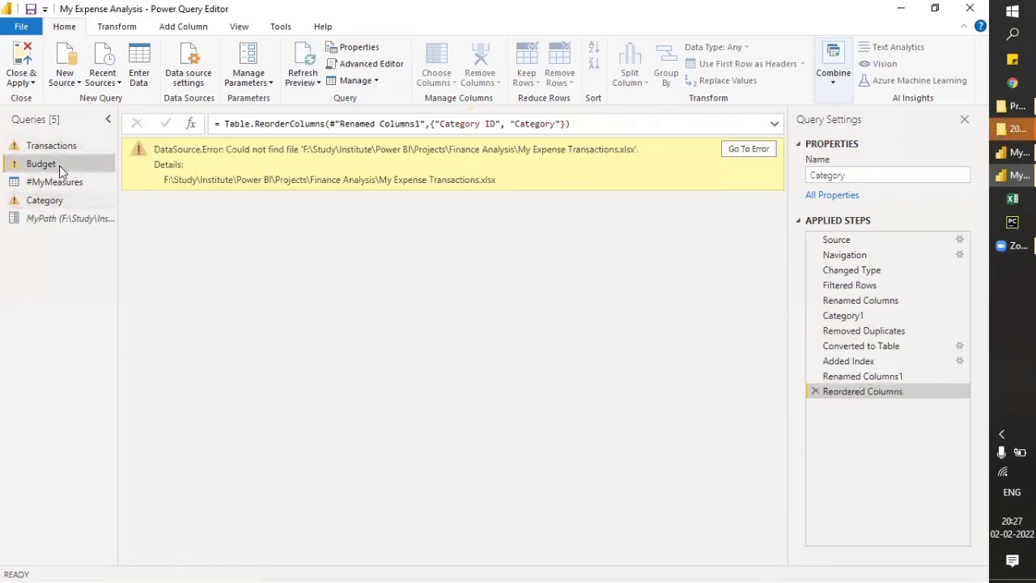
{"action": "left_click", "coordinate": [57, 146]}
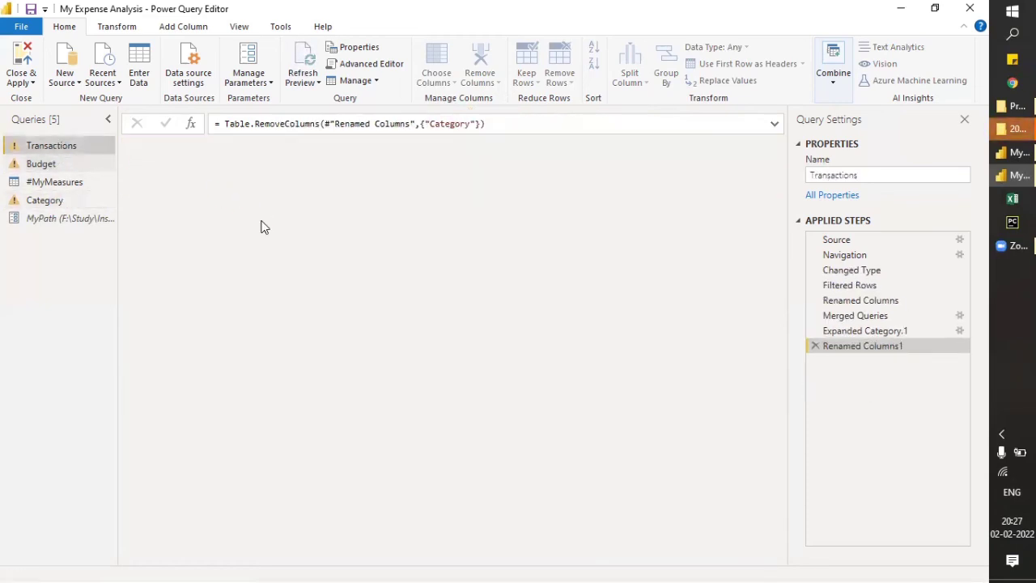
Copy the Projects folder path from File Explorer and set the MyPath parameter to F:\Study\Institute\Power BI\Projects\.
{"action": "left_click", "coordinate": [53, 222]}
{"action": "left_click", "coordinate": [1017, 106]}
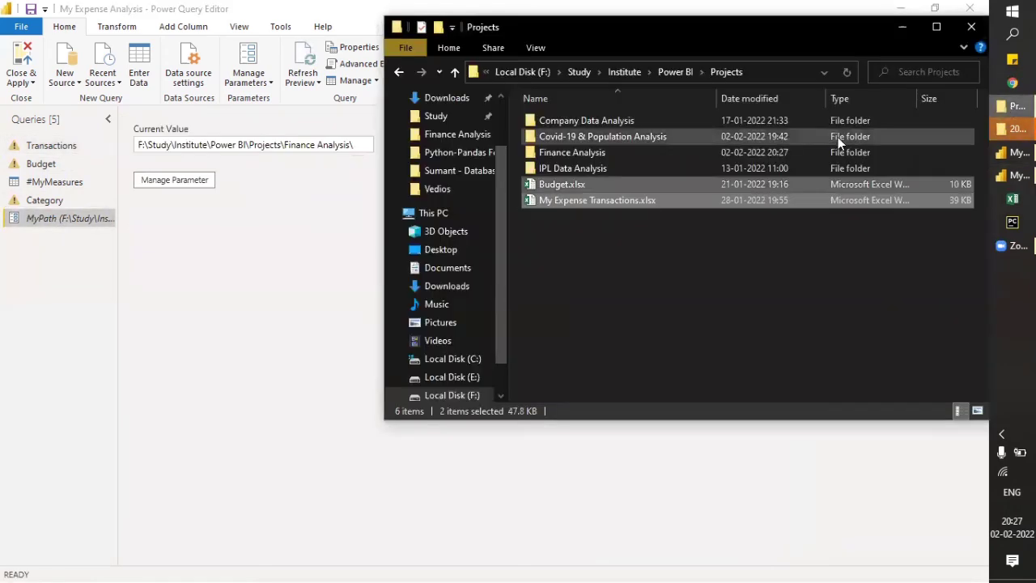
{"action": "left_click", "coordinate": [783, 76]}
{"action": "key", "text": "ctrl+c"}
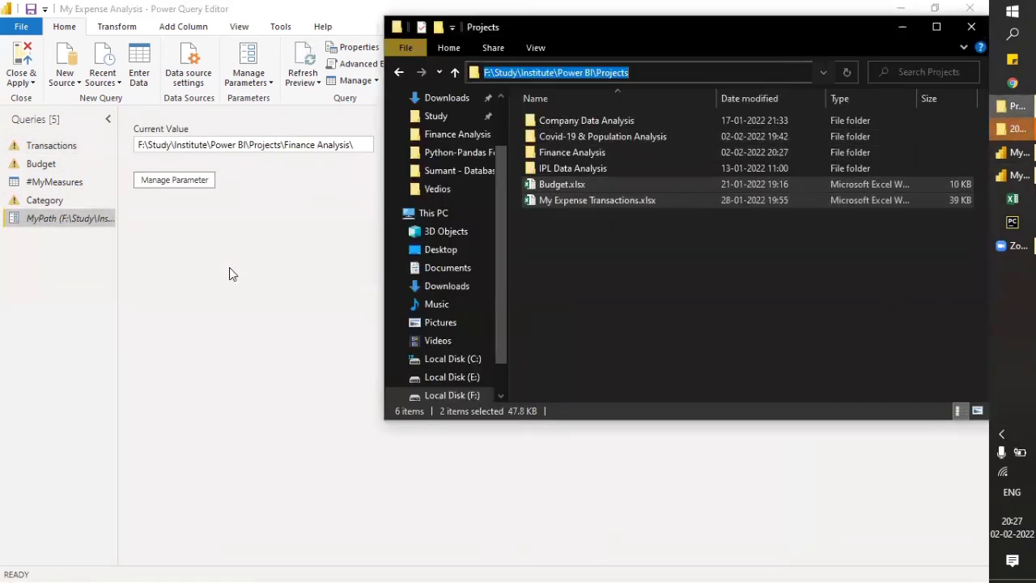
{"action": "left_click", "coordinate": [343, 145]}
{"action": "left_click_drag", "start_coordinate": [343, 145], "coordinate": [85, 142]}
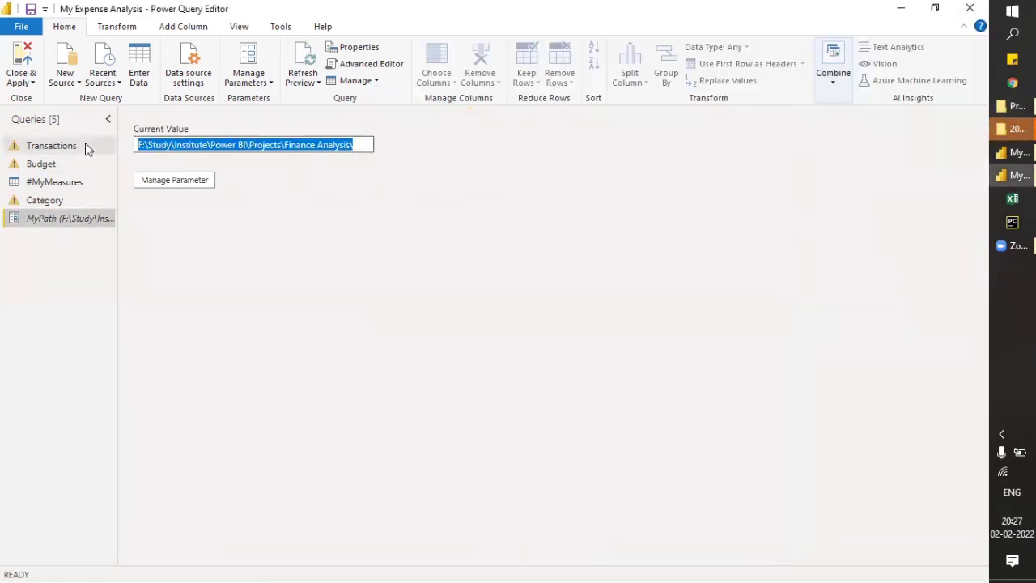
{"action": "key", "text": "ctrl+v"}
{"action": "type", "text": "\\"}
{"action": "left_click", "coordinate": [79, 164]}
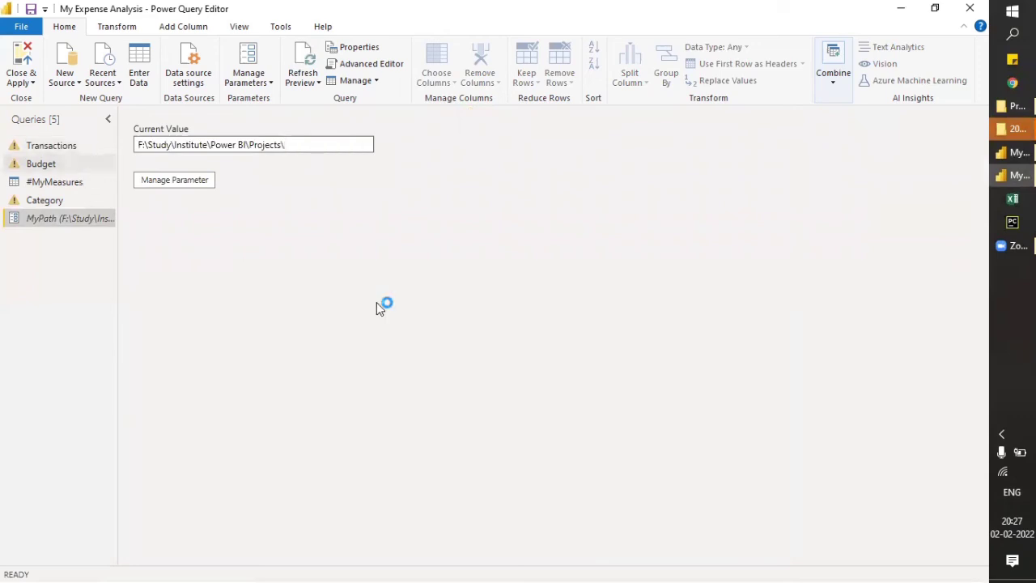
Recheck the MyPath parameter, then return to the Transactions query and refresh all previews.
{"action": "left_click", "coordinate": [41, 147]}
{"action": "left_click", "coordinate": [48, 218]}
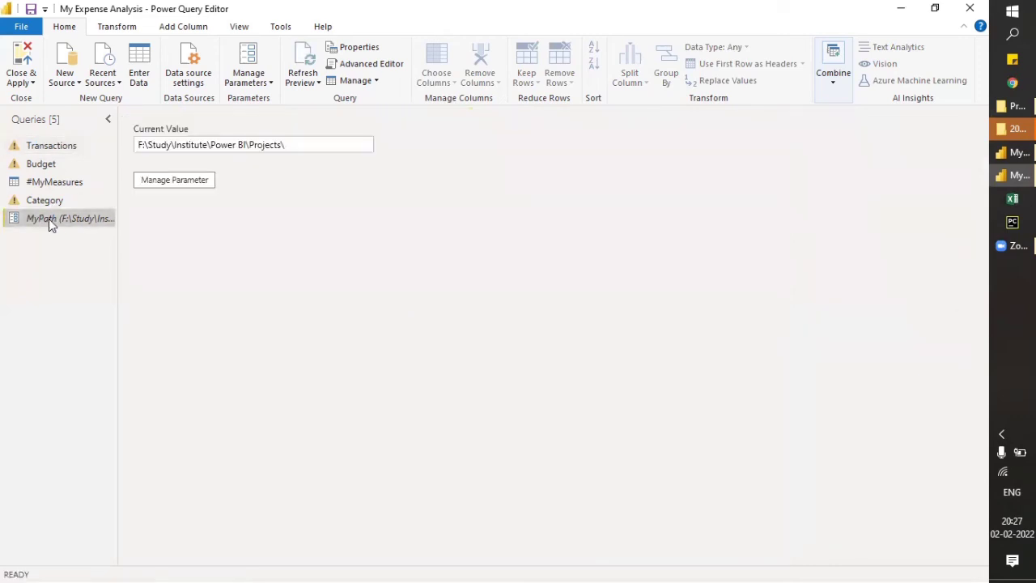
{"action": "left_click", "coordinate": [62, 145]}
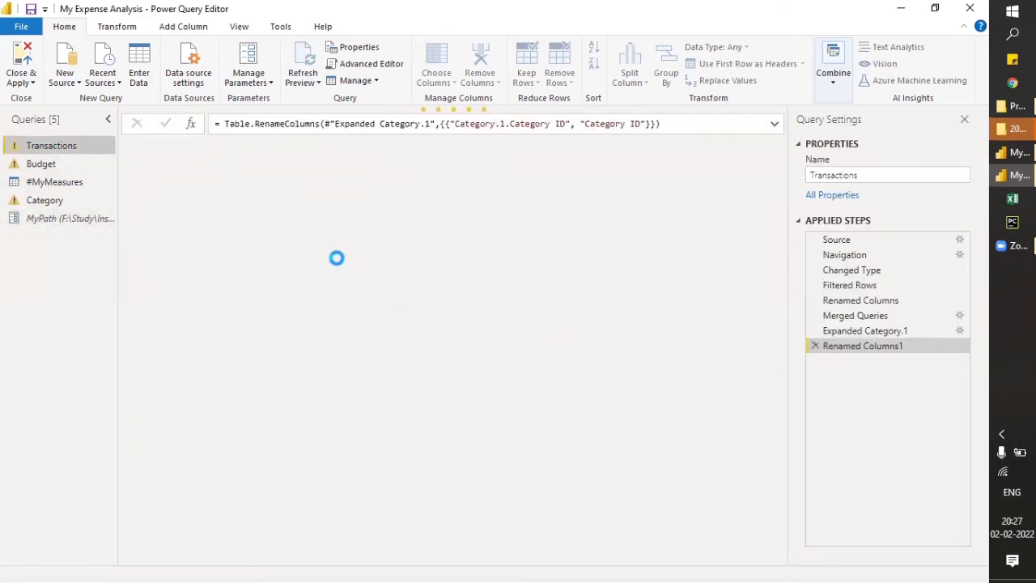
{"action": "left_click", "coordinate": [321, 83]}
{"action": "left_click", "coordinate": [325, 112]}
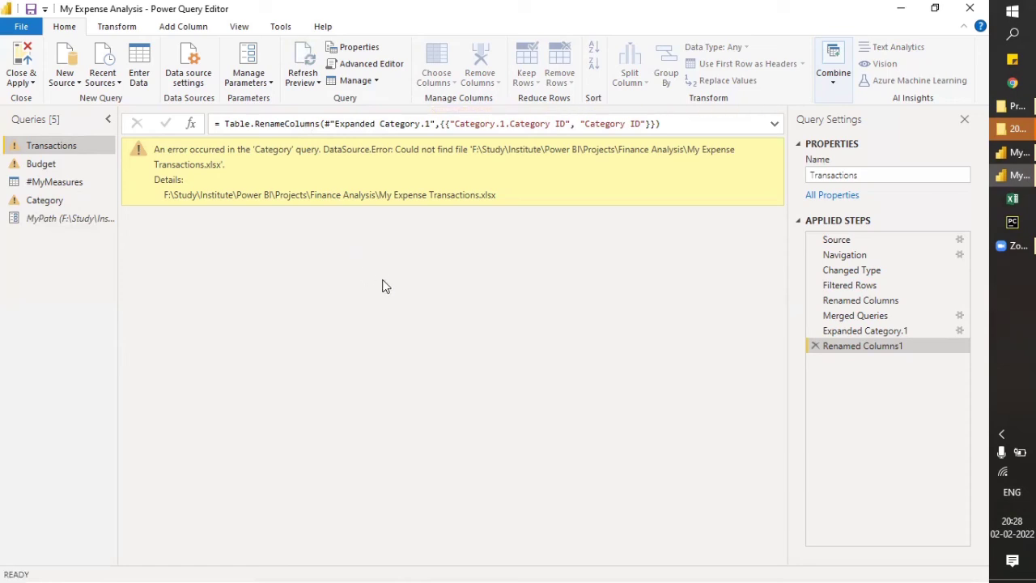
Examine the Transactions query's Expanded Category.1 and Renamed Columns1 steps and recheck the MyPath value.
{"action": "left_click", "coordinate": [874, 333]}
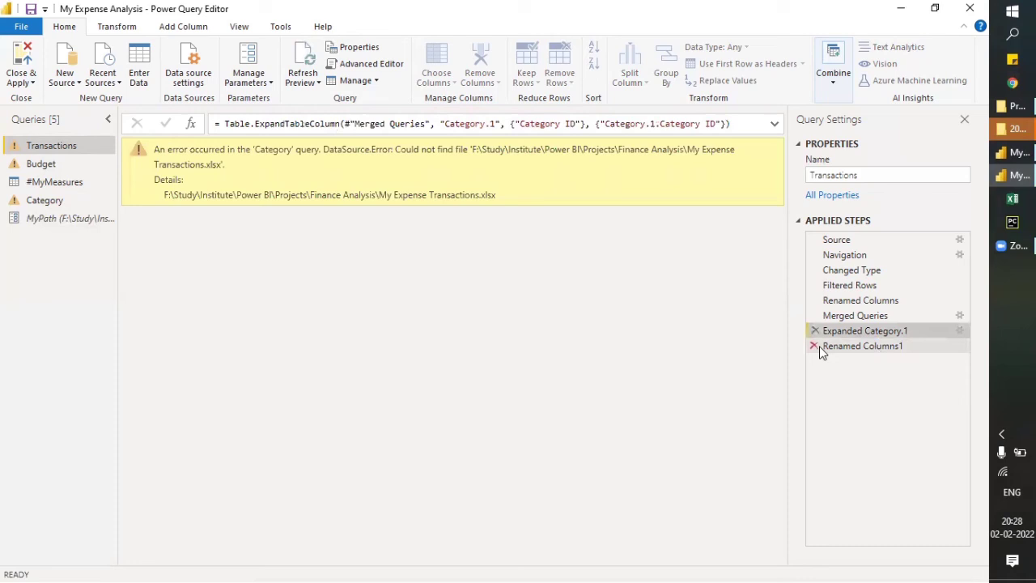
{"action": "left_click", "coordinate": [866, 350]}
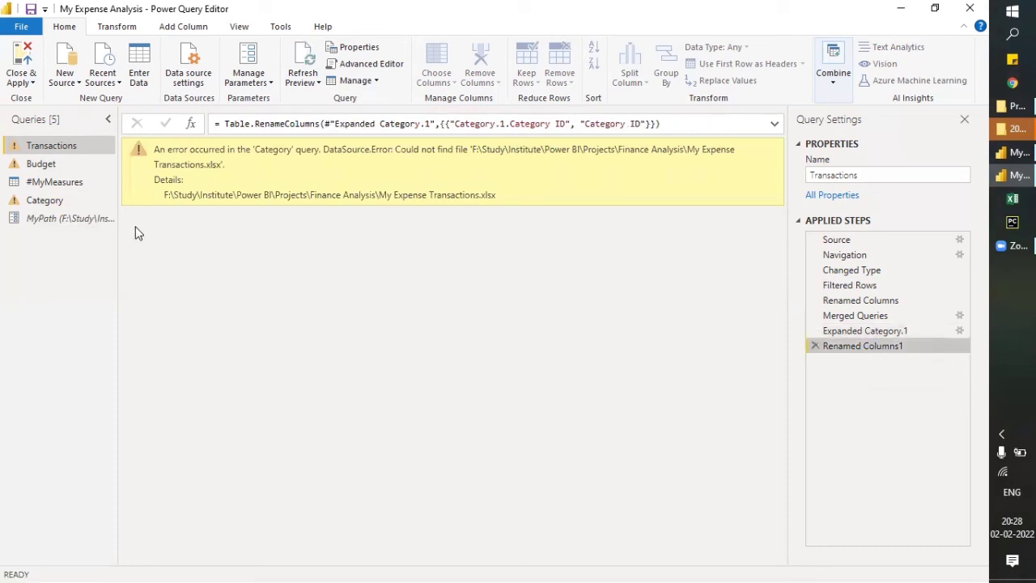
{"action": "left_click", "coordinate": [312, 83]}
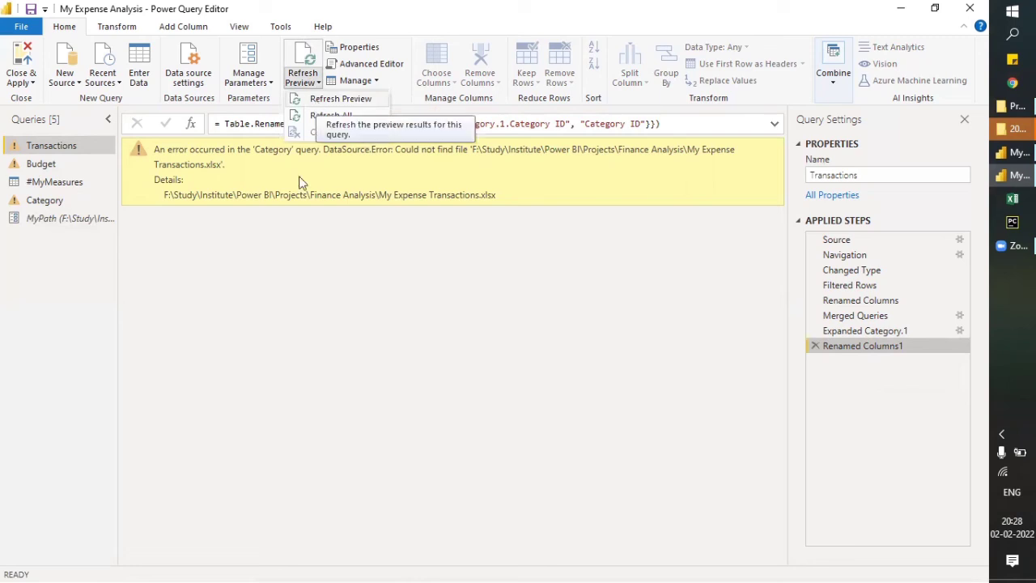
{"action": "left_click", "coordinate": [71, 215]}
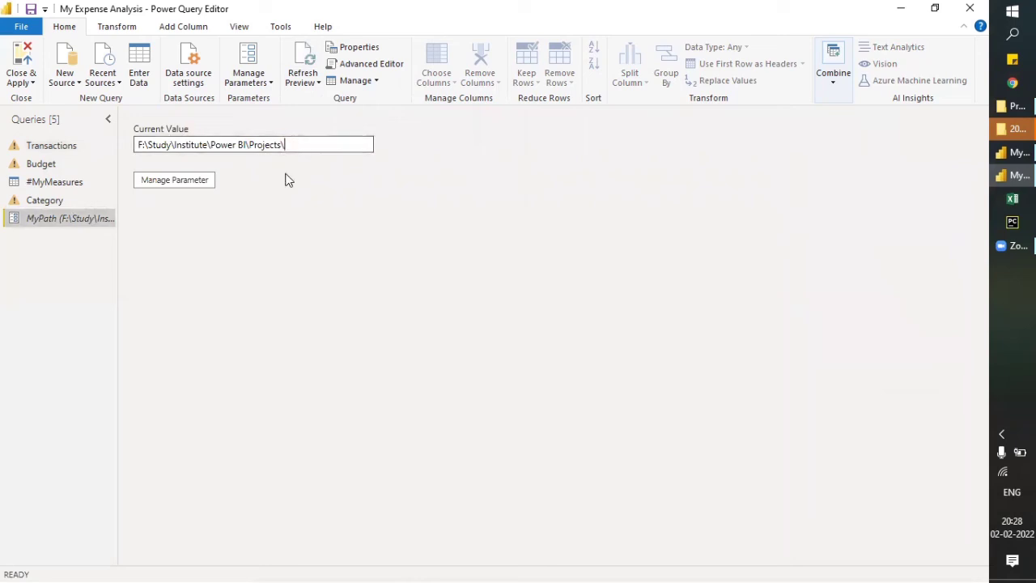
{"action": "left_click", "coordinate": [69, 145]}
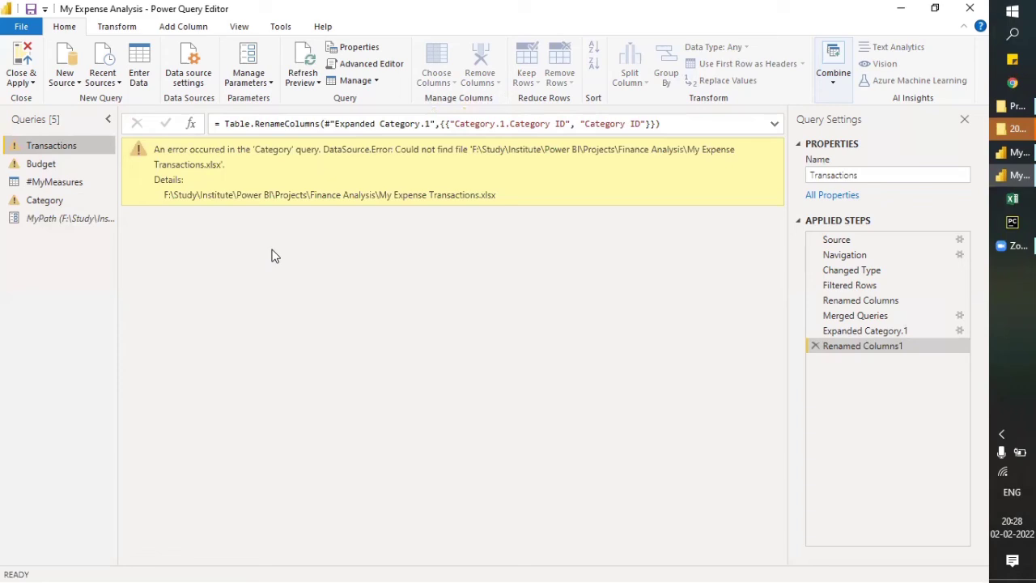
Go through the Transactions query's applied steps between Source and Renamed Columns1 to locate where the file error begins.
{"action": "left_click", "coordinate": [835, 242]}
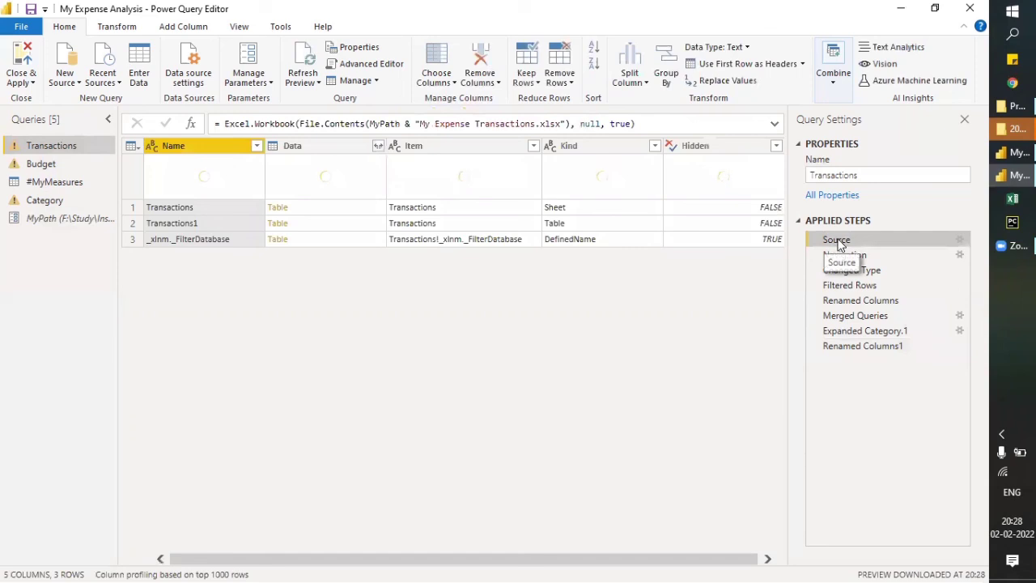
{"action": "left_click", "coordinate": [865, 345]}
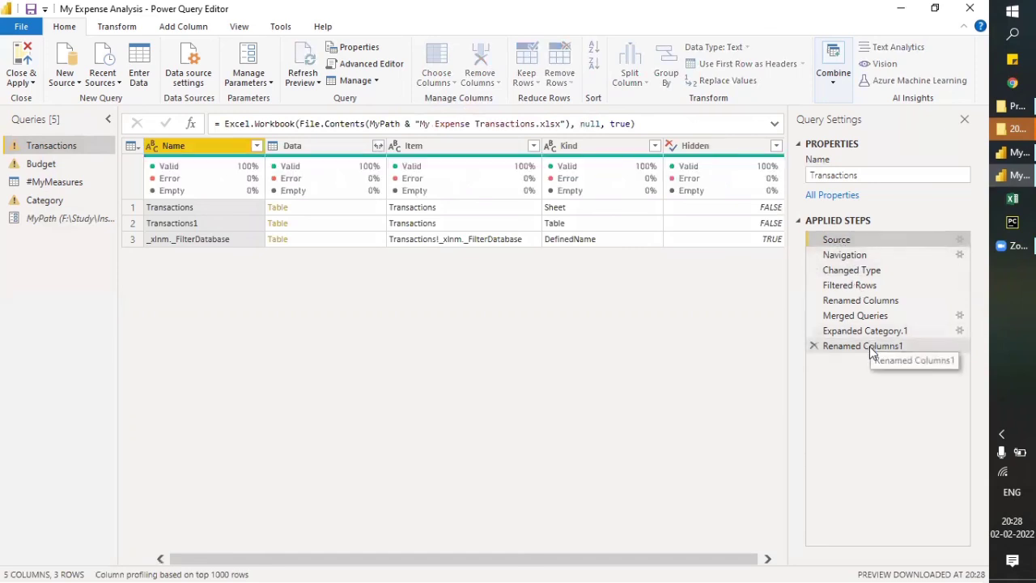
{"action": "left_click", "coordinate": [866, 335]}
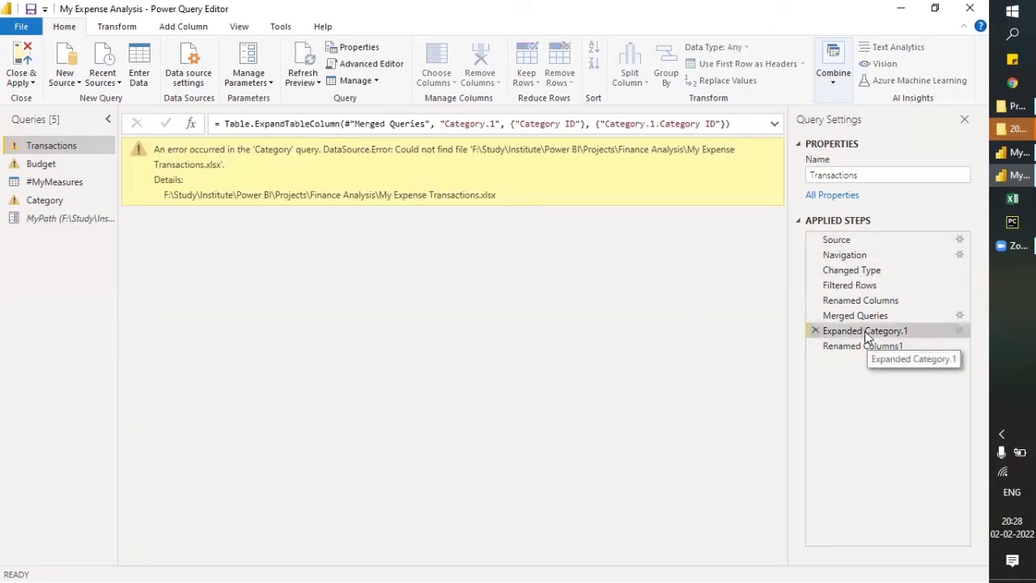
{"action": "left_click", "coordinate": [858, 317]}
{"action": "left_click", "coordinate": [860, 301]}
{"action": "left_click", "coordinate": [851, 284]}
{"action": "left_click", "coordinate": [858, 271]}
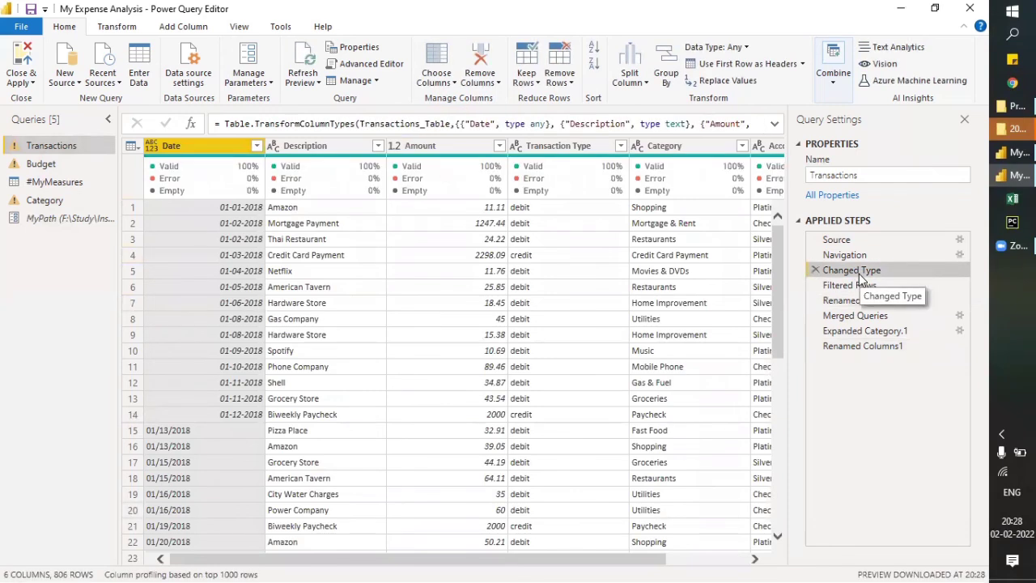
{"action": "left_click", "coordinate": [853, 286]}
{"action": "left_click", "coordinate": [862, 302]}
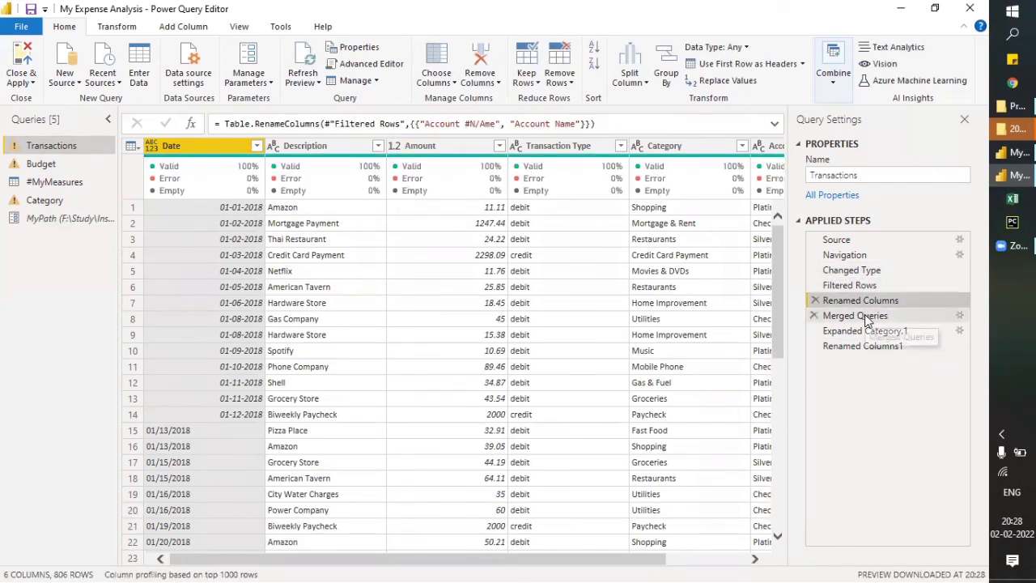
{"action": "left_click", "coordinate": [864, 316]}
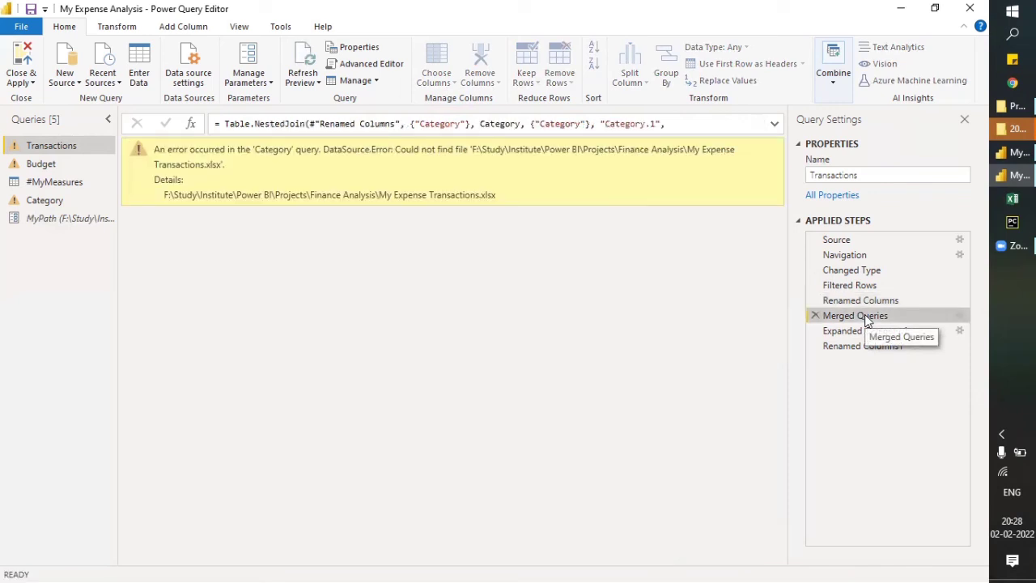
{"action": "left_click", "coordinate": [863, 346]}
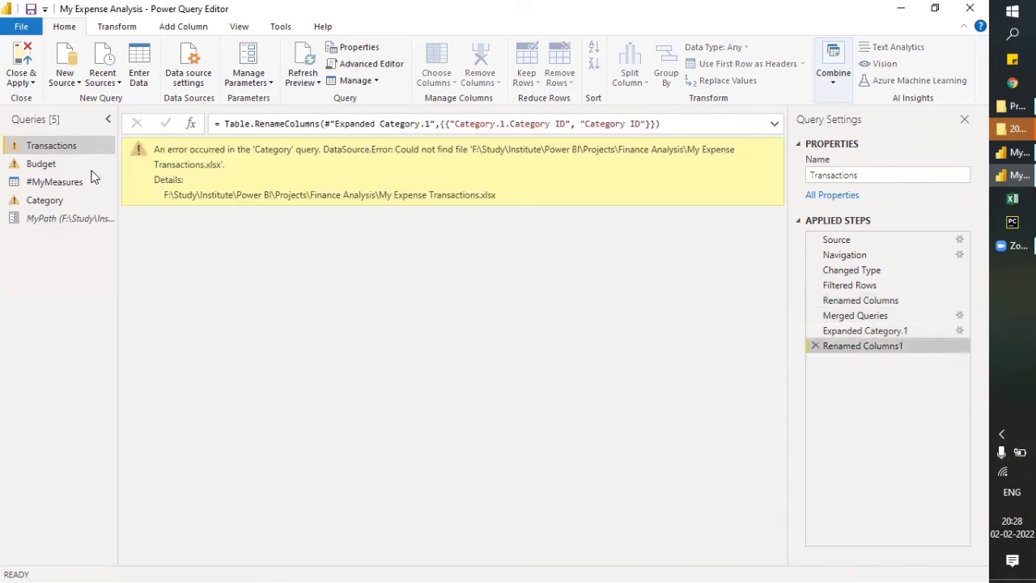
Inspect the Budget query's Removed Columns, Promoted Headers and Merged Queries steps for the source of the error.
{"action": "left_click", "coordinate": [71, 167]}
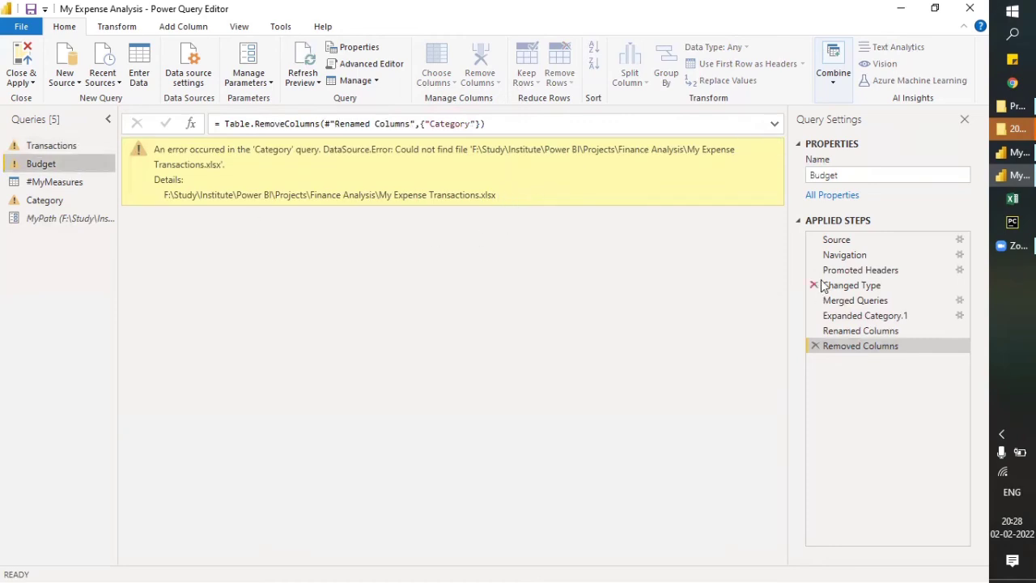
{"action": "left_click", "coordinate": [304, 78]}
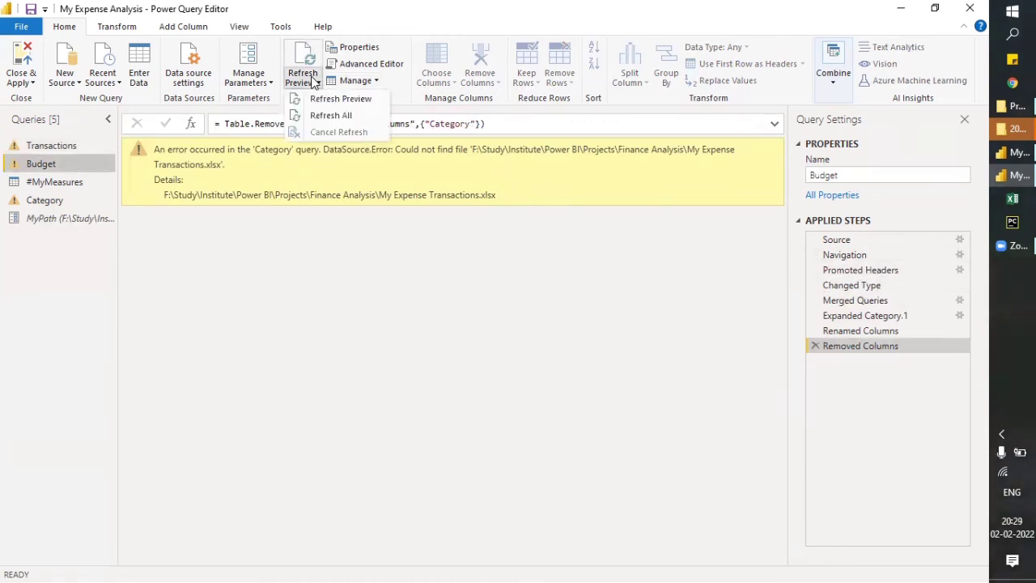
{"action": "left_click", "coordinate": [856, 273]}
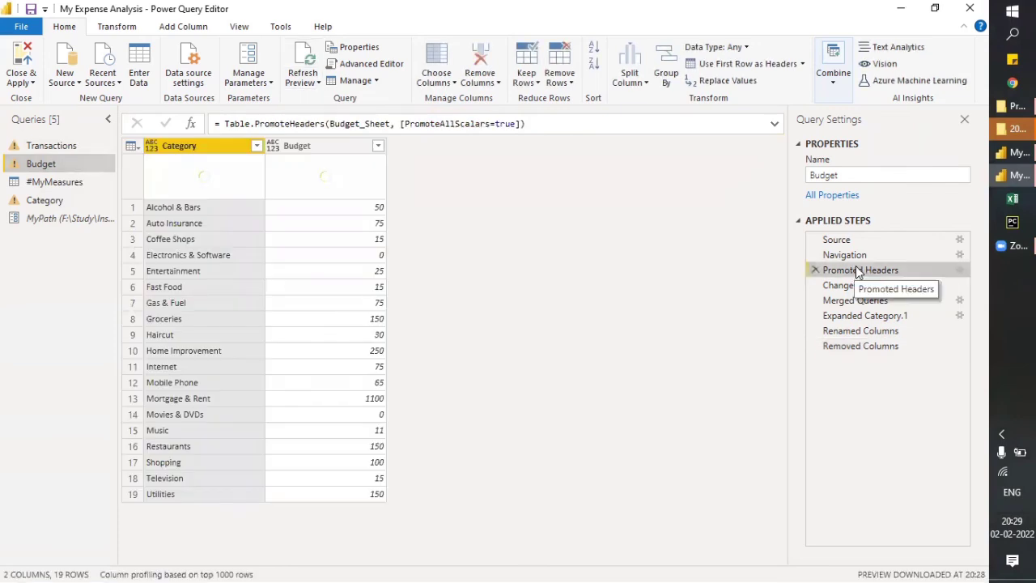
{"action": "left_click", "coordinate": [863, 301]}
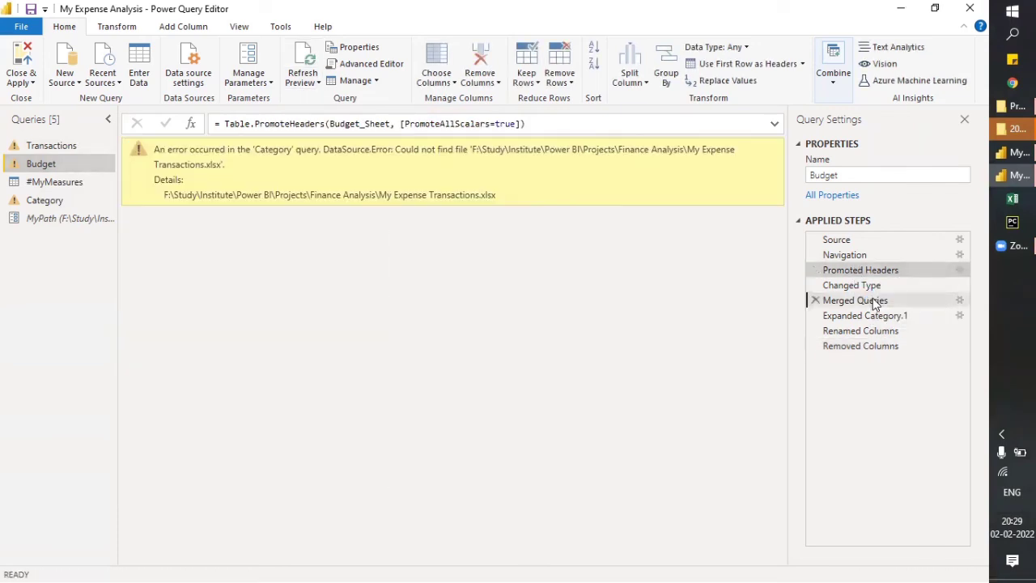
Trace the Category query's applied steps from Reordered Columns back to Source to examine its file path.
{"action": "left_click", "coordinate": [79, 200]}
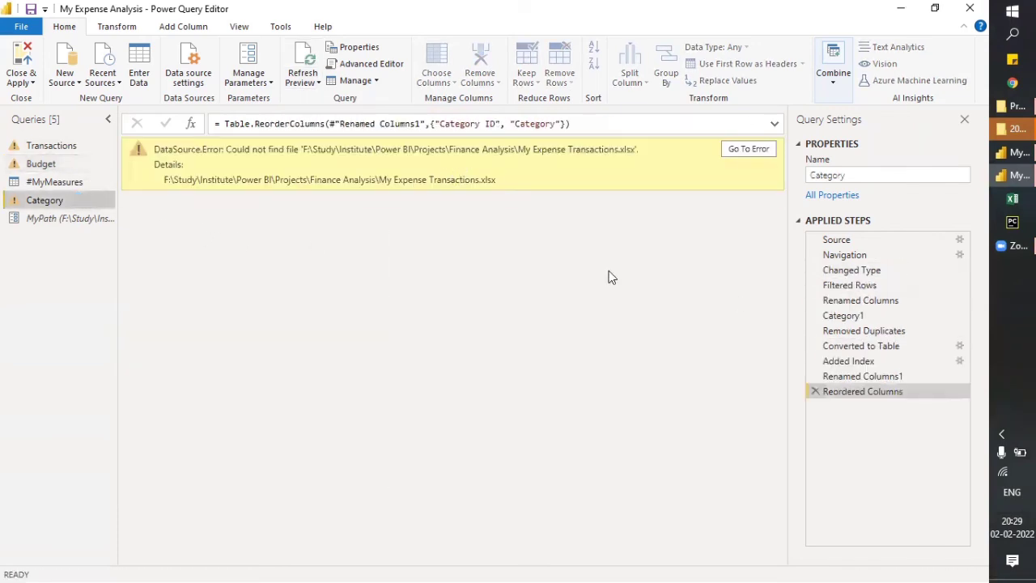
{"action": "left_click", "coordinate": [863, 317]}
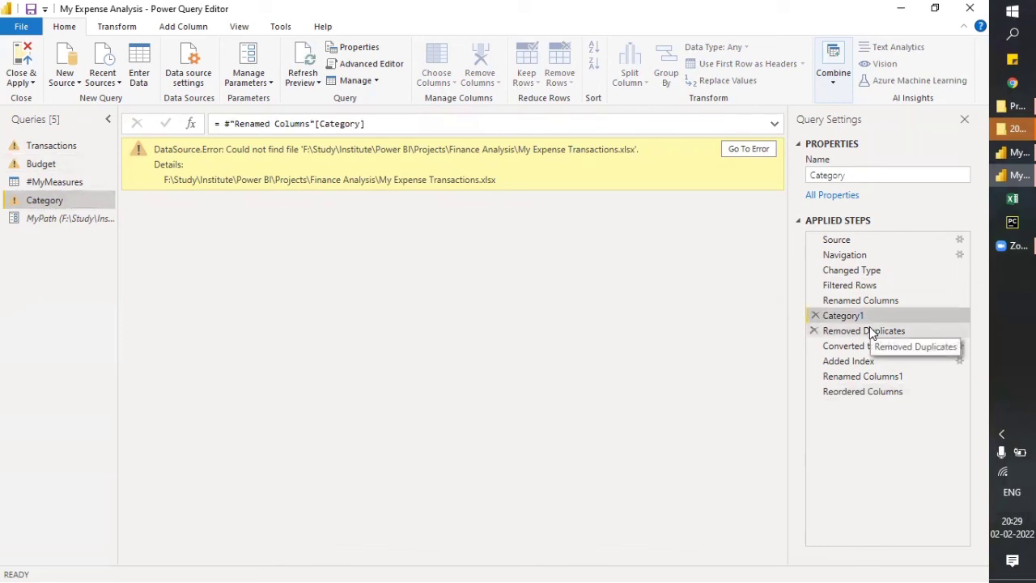
{"action": "left_click", "coordinate": [871, 331]}
{"action": "left_click", "coordinate": [869, 287]}
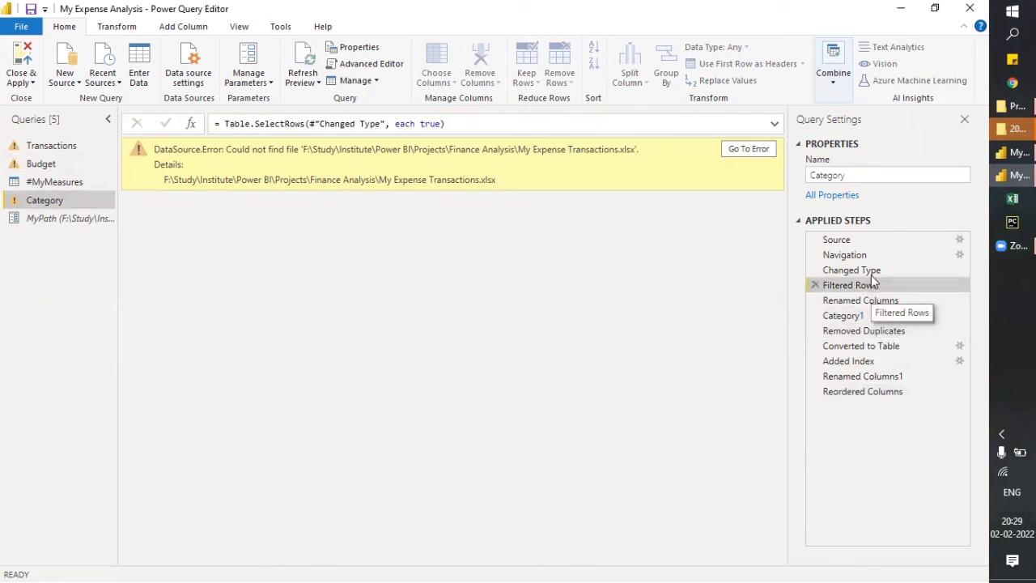
{"action": "left_click", "coordinate": [871, 272]}
{"action": "left_click", "coordinate": [870, 254]}
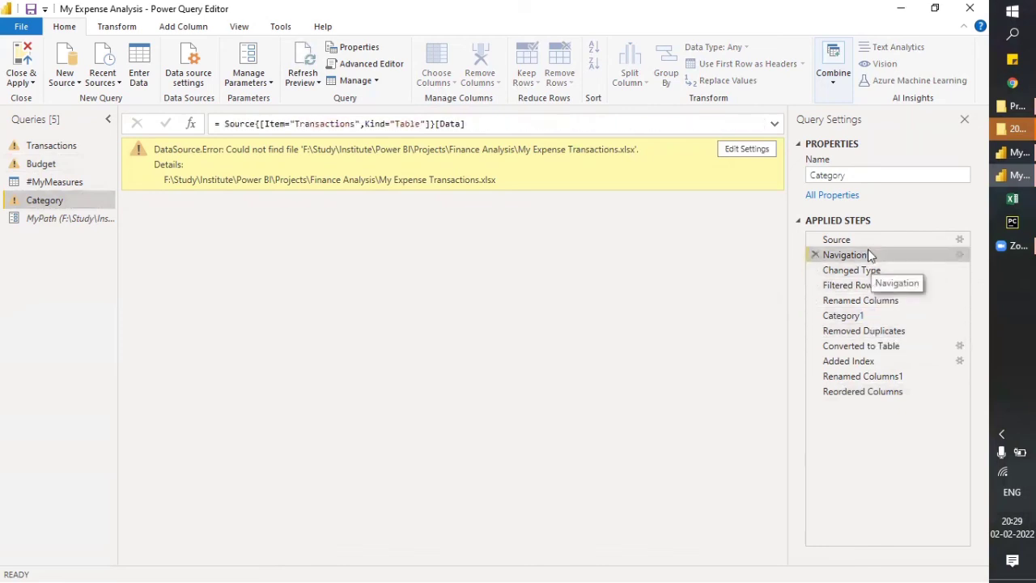
{"action": "left_click", "coordinate": [866, 240]}
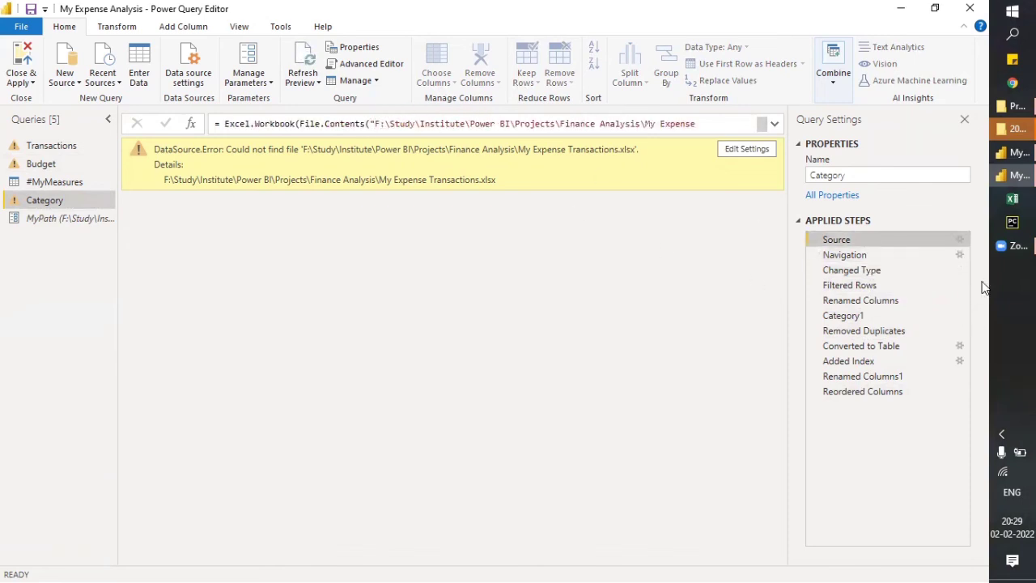
Copy the file name My Expense Transactions.xlsx from the Category query's source path and switch that path to the MyPath parameter.
{"action": "left_click", "coordinate": [960, 241]}
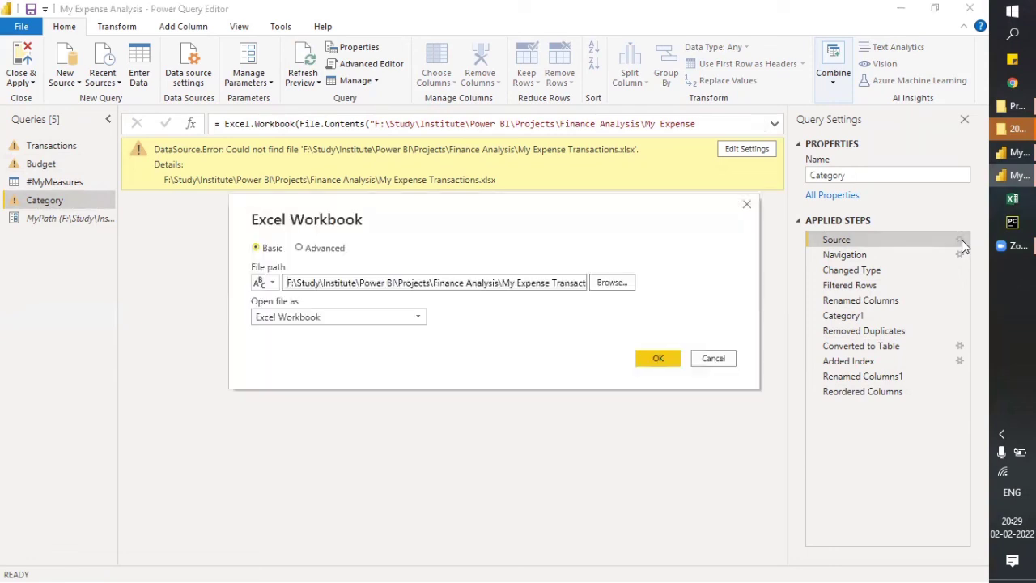
{"action": "left_click_drag", "start_coordinate": [503, 282], "coordinate": [615, 293]}
{"action": "key", "text": "ctrl+c"}
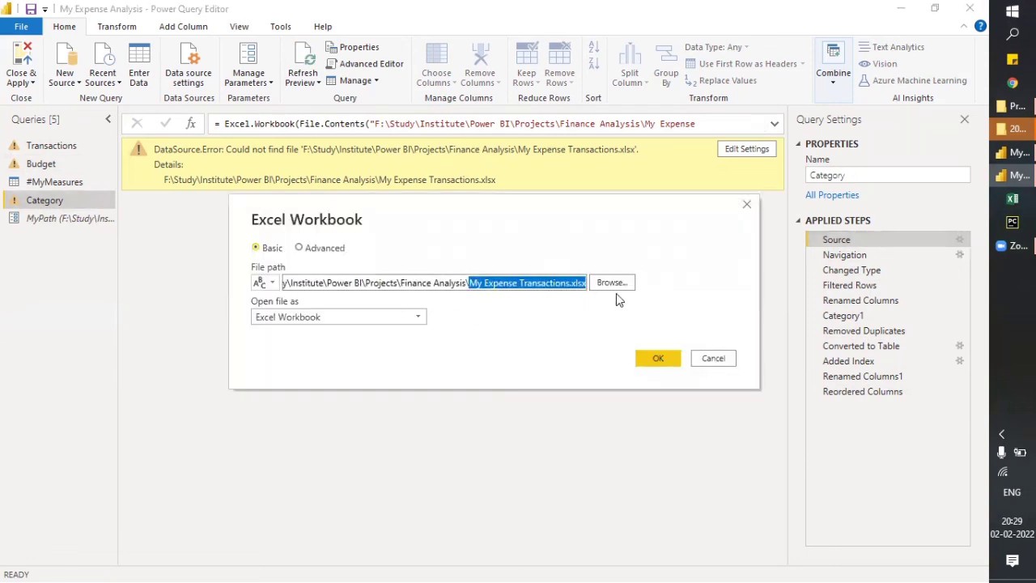
{"action": "left_click", "coordinate": [658, 358]}
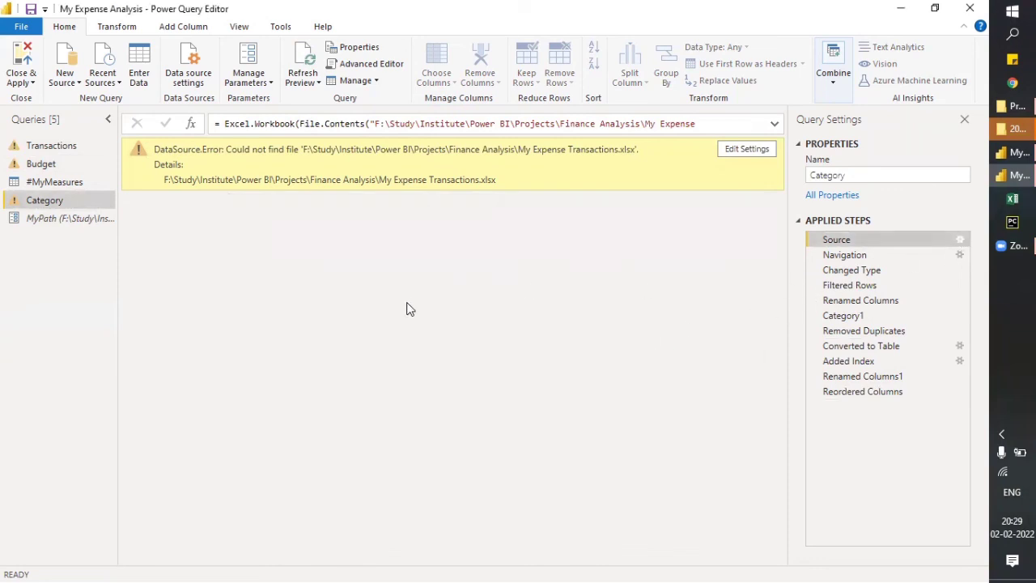
{"action": "left_click", "coordinate": [277, 282]}
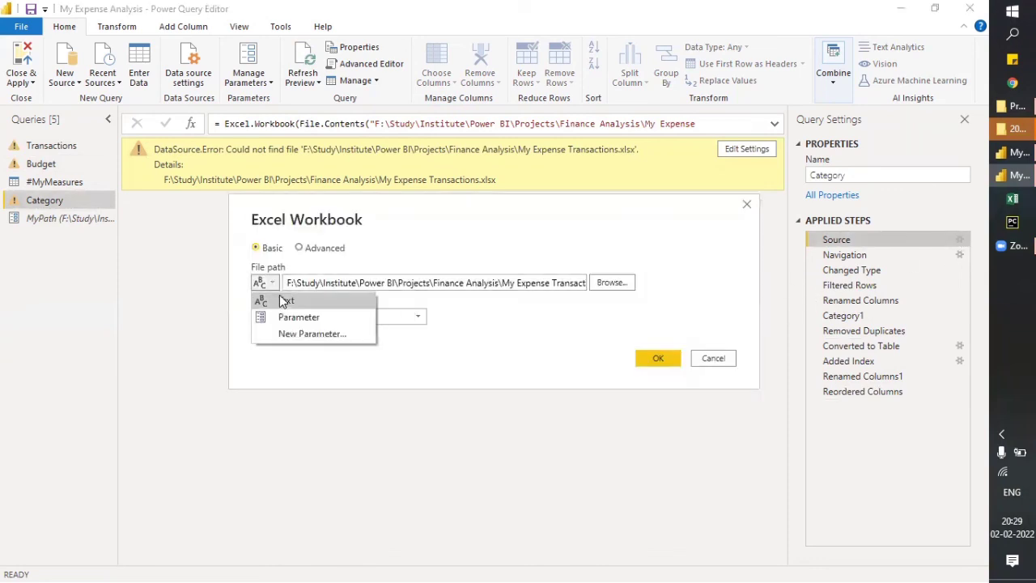
{"action": "left_click", "coordinate": [288, 314]}
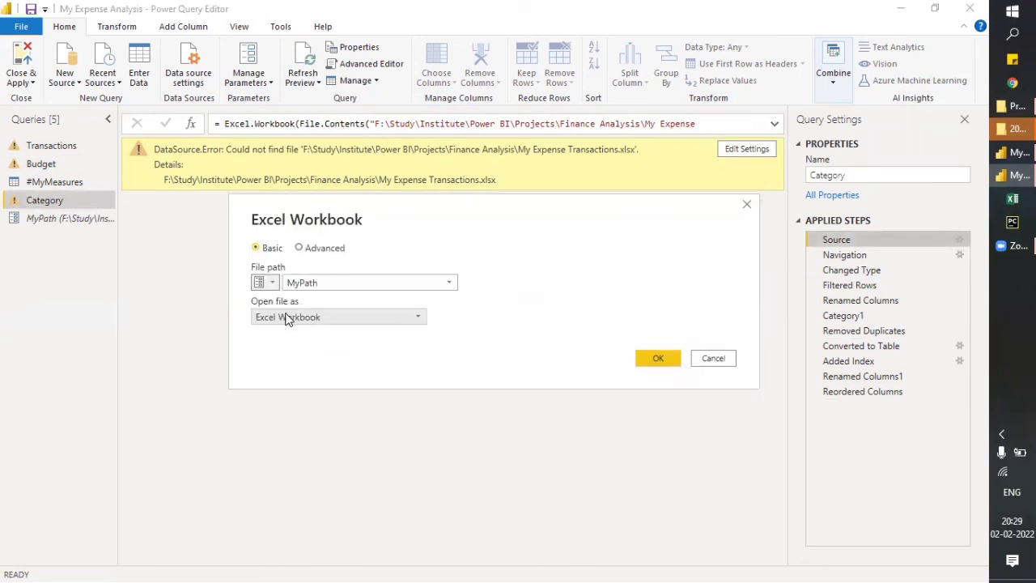
{"action": "left_click", "coordinate": [654, 358]}
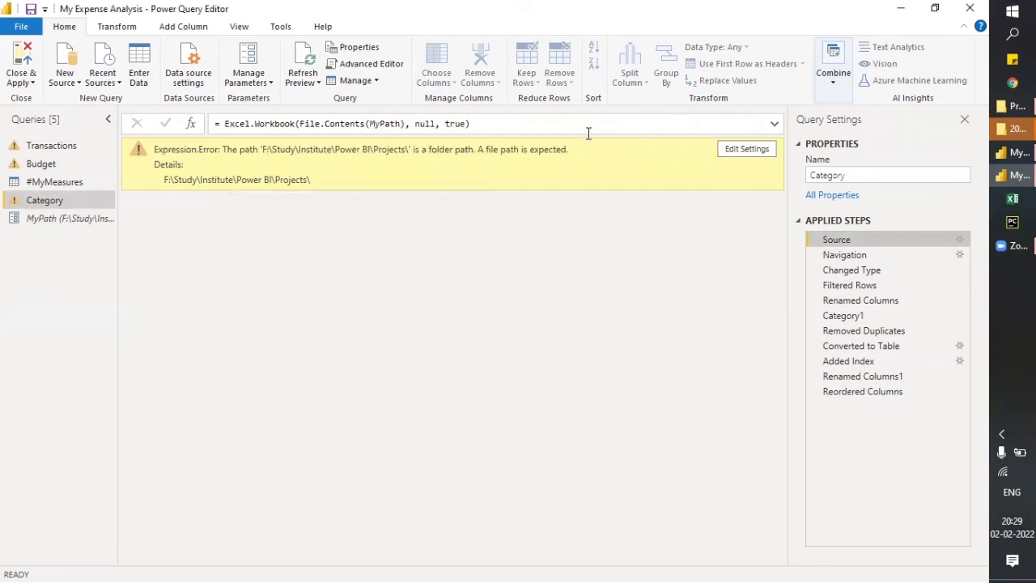
Append & "My Expense Transactions.xlsx" to MyPath inside File.Contents in the Category query's Source formula.
{"action": "left_click", "coordinate": [402, 123]}
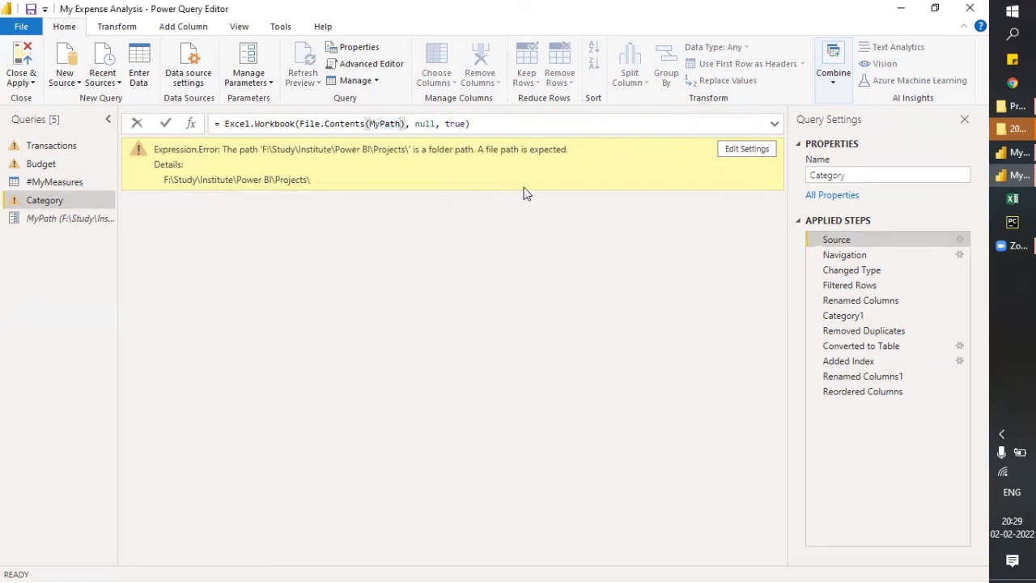
{"action": "type", "text": "&"}
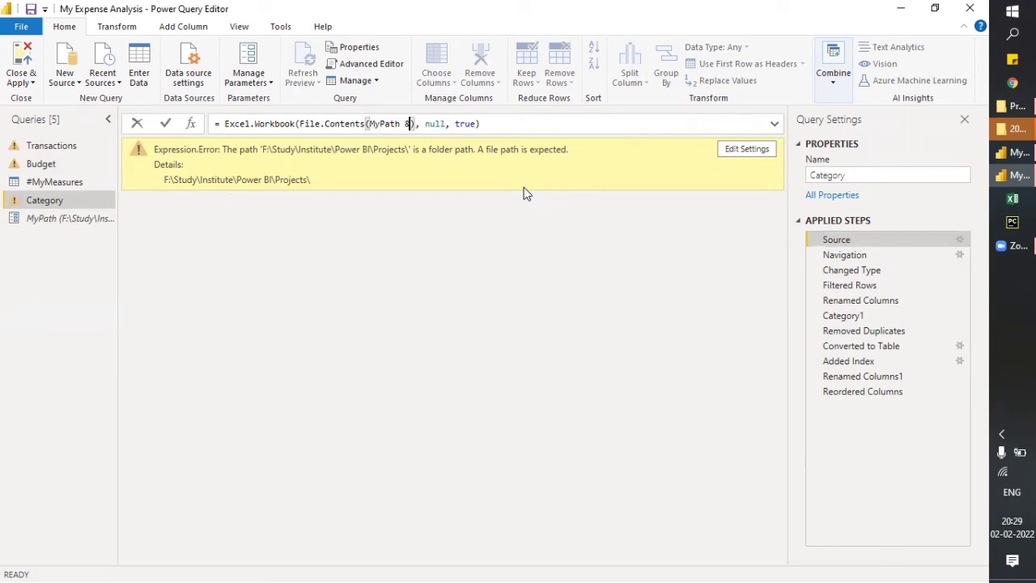
{"action": "key", "text": "ctrl+v"}
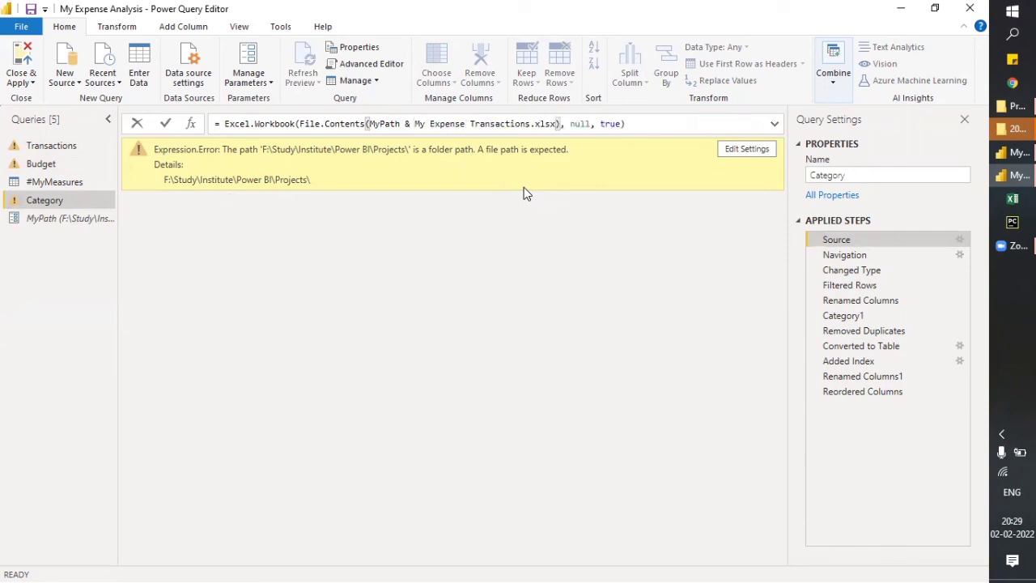
{"action": "type", "text": "\""}
{"action": "key", "text": "Left"}
{"action": "key", "text": "Left"}
{"action": "key", "text": "Left"}
{"action": "key", "text": "Left"}
{"action": "key", "text": "Left"}
{"action": "key", "text": "Left"}
{"action": "key", "text": "Left"}
{"action": "key", "text": "Left"}
{"action": "key", "text": "Left"}
{"action": "key", "text": "Left"}
{"action": "key", "text": "Left"}
{"action": "key", "text": "Left"}
{"action": "key", "text": "Left"}
{"action": "key", "text": "Left"}
{"action": "key", "text": "Left"}
{"action": "key", "text": "Left"}
{"action": "key", "text": "Left"}
{"action": "key", "text": "Left"}
{"action": "key", "text": "Left"}
{"action": "key", "text": "Left"}
{"action": "key", "text": "Left"}
{"action": "key", "text": "Left"}
{"action": "key", "text": "Left"}
{"action": "type", "text": "\""}
{"action": "key", "text": "Return"}
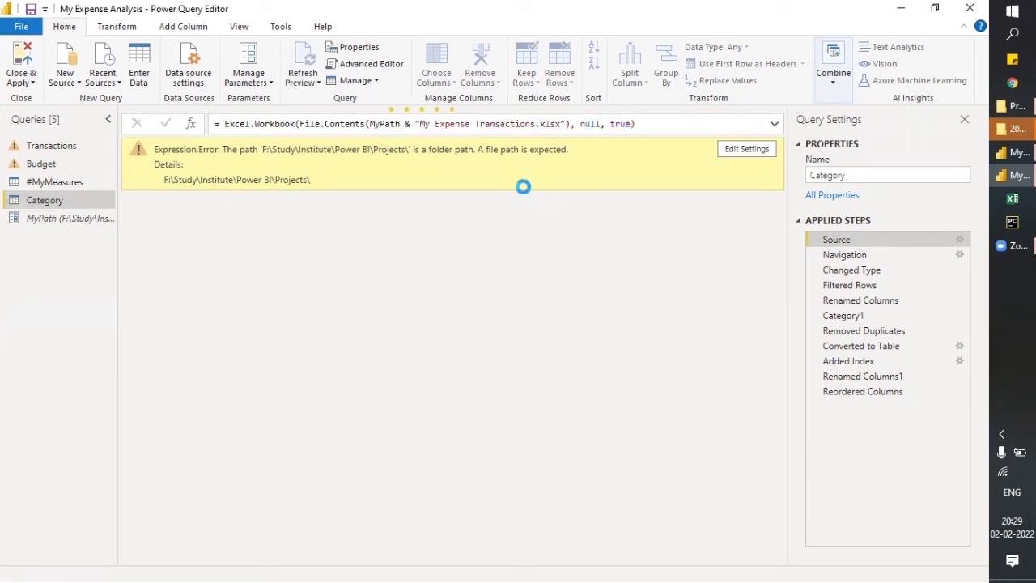
Check the Category query's Reordered Columns step, the Transactions query's data and the MyPath parameter's value.
{"action": "left_click", "coordinate": [891, 393]}
{"action": "left_click", "coordinate": [62, 145]}
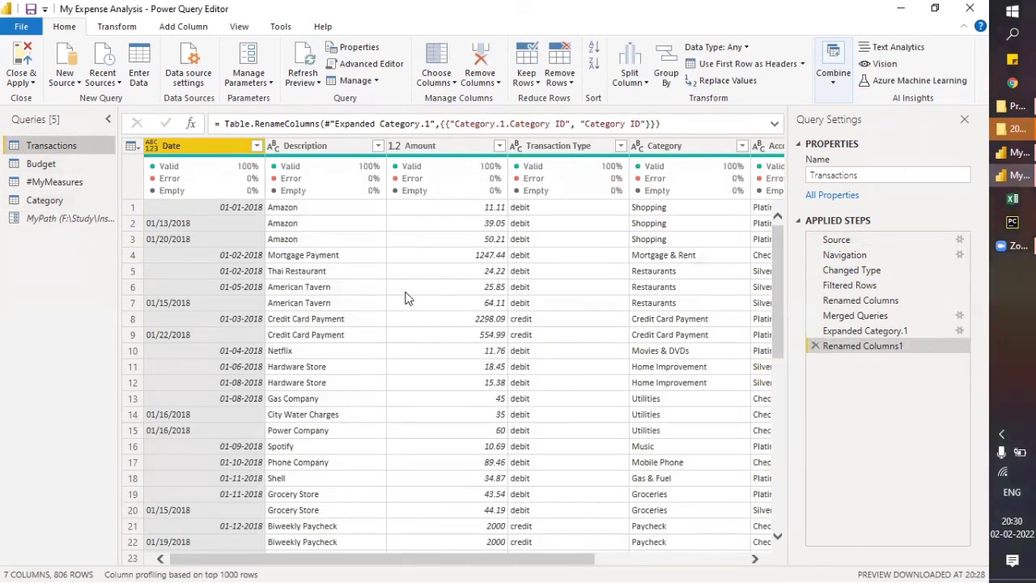
{"action": "left_click", "coordinate": [35, 219]}
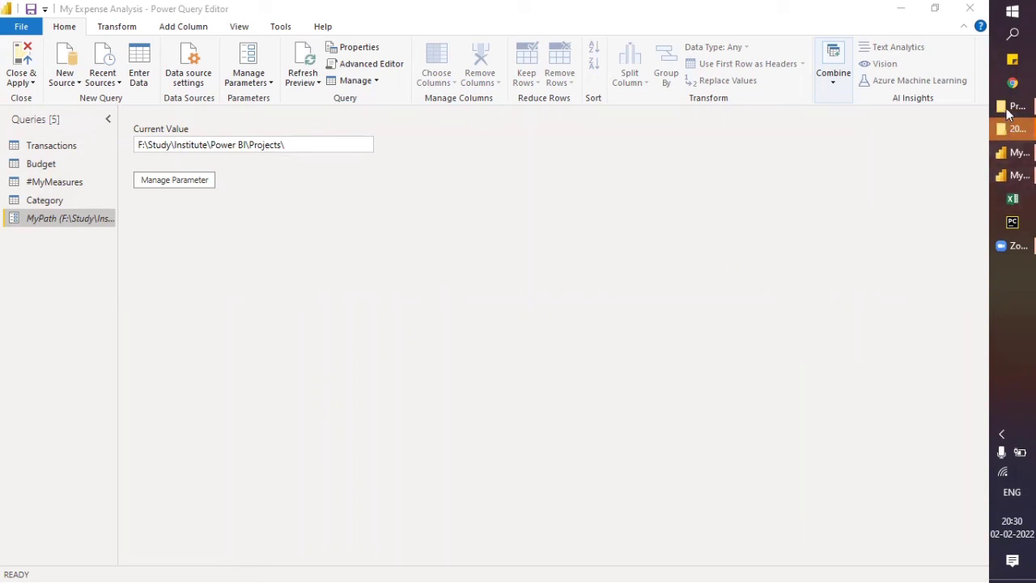
Switch to File Explorer and move Budget.xlsx and My Expense Transactions.xlsx from the Projects folder into its Finance Analysis subfolder.
{"action": "mouse_move", "coordinate": [1009, 114]}
{"action": "left_click", "coordinate": [909, 192]}
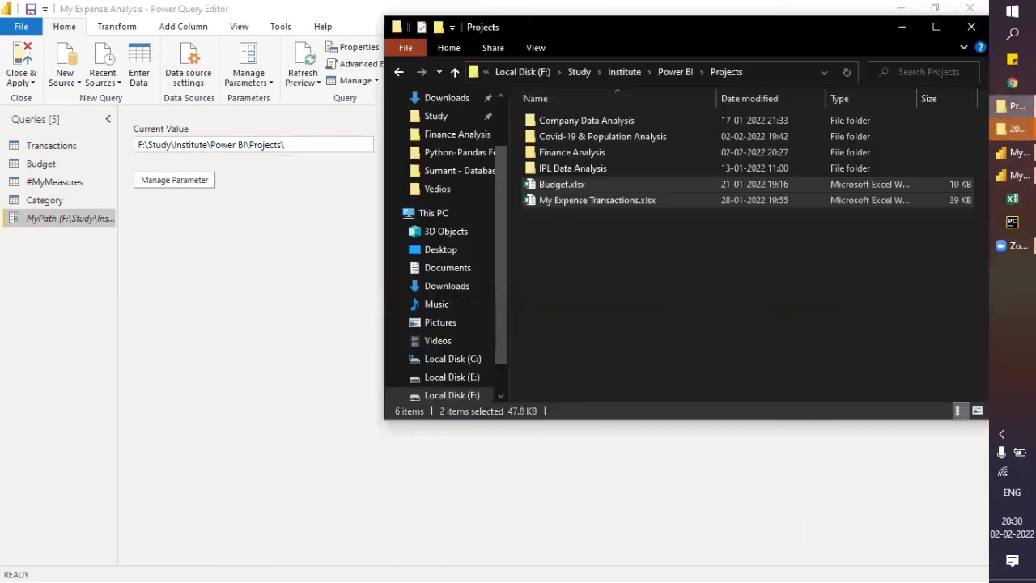
{"action": "left_click", "coordinate": [609, 185]}
{"action": "left_click", "coordinate": [609, 201], "text": "shift"}
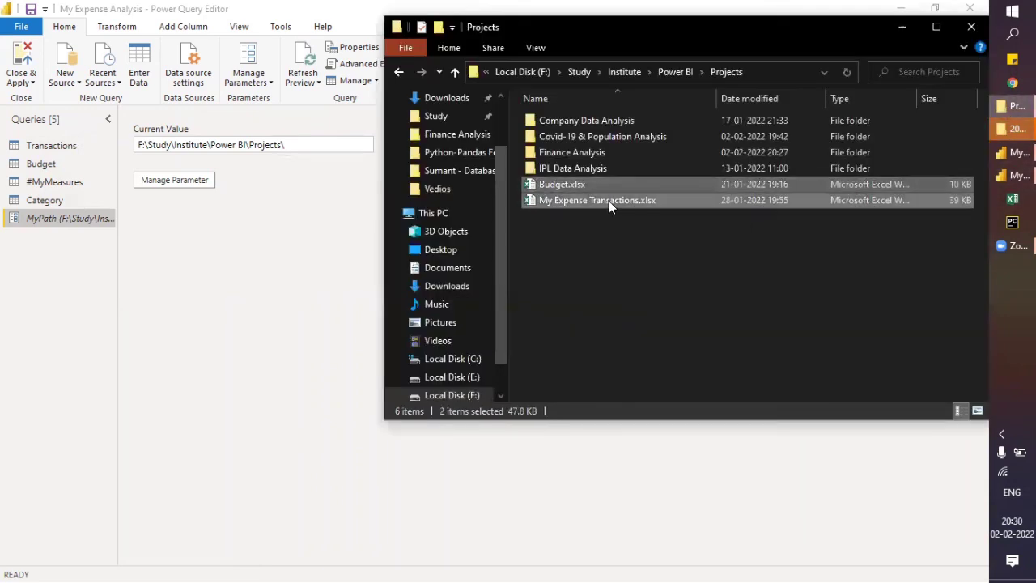
{"action": "double_click", "coordinate": [591, 153]}
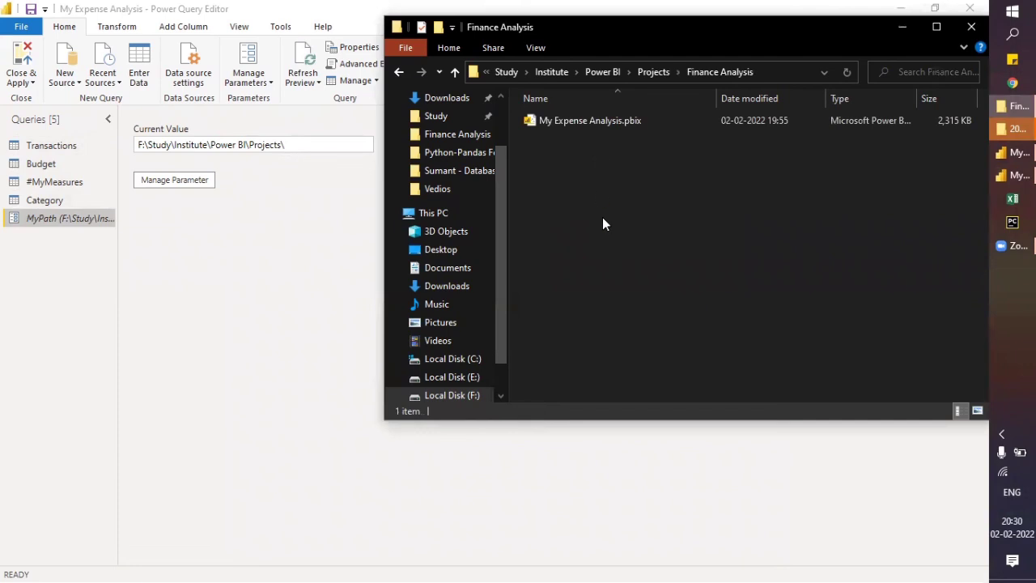
{"action": "key", "text": "ctrl+v"}
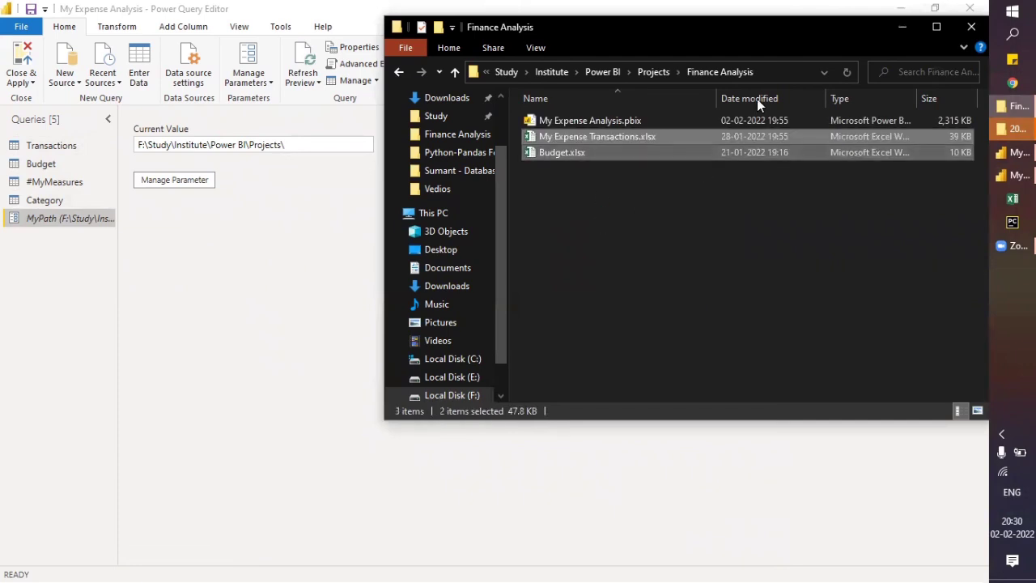
Copy the Finance Analysis folder's path and set MyPath in Power Query Editor to F:\Study\Institute\Power BI\Projects\Finance Analysis\.
{"action": "left_click", "coordinate": [781, 70]}
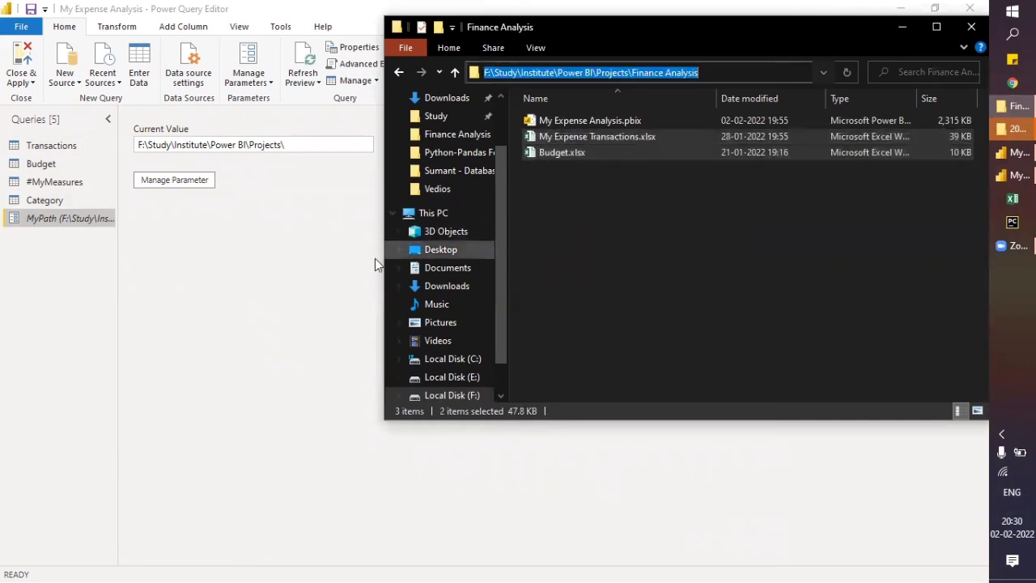
{"action": "left_click", "coordinate": [167, 242]}
{"action": "left_click_drag", "start_coordinate": [302, 144], "coordinate": [85, 143]}
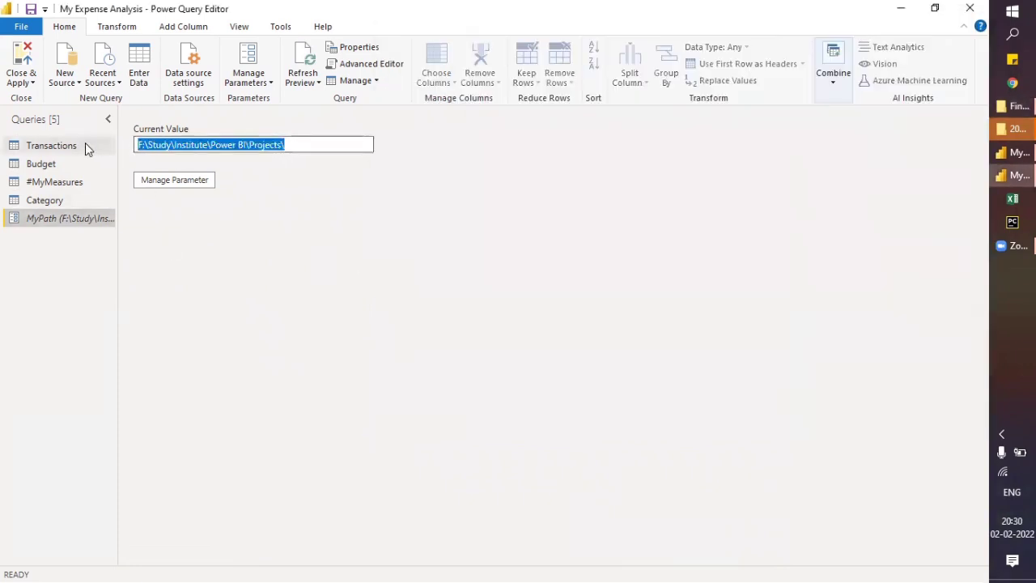
{"action": "type", "text": "F:\\Study\\Institute\\Power BI\\Projects\\Finance Analysis\\"}
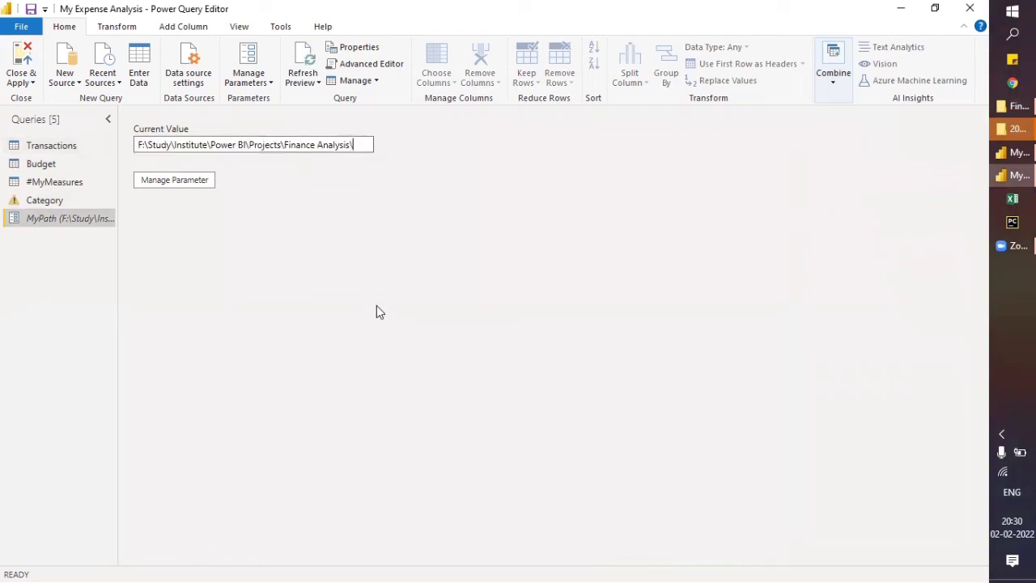
Refresh the previews of all queries from the Transactions query and check the Budget and Category data.
{"action": "left_click", "coordinate": [75, 145]}
{"action": "left_click", "coordinate": [303, 79]}
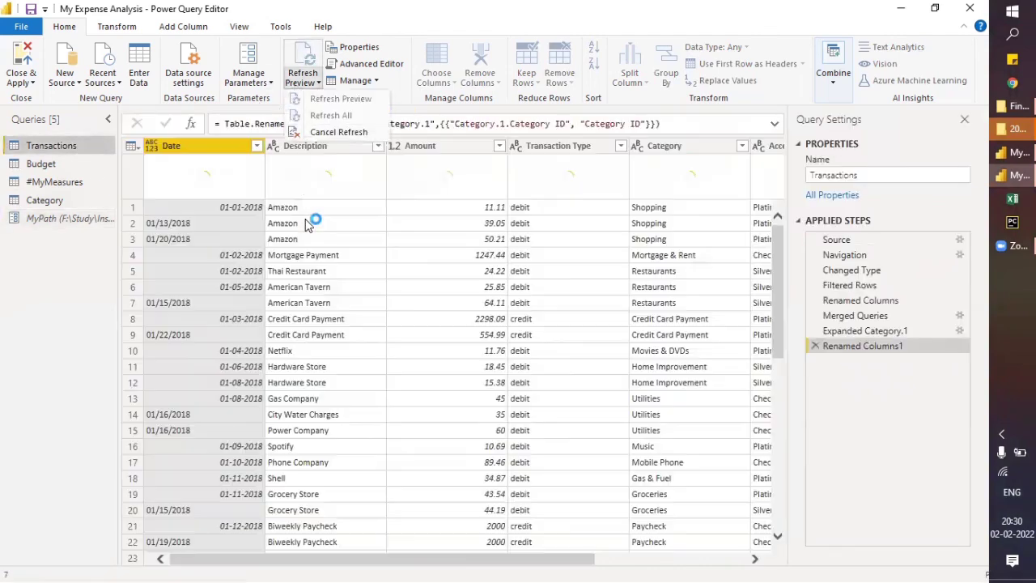
{"action": "left_click", "coordinate": [307, 223]}
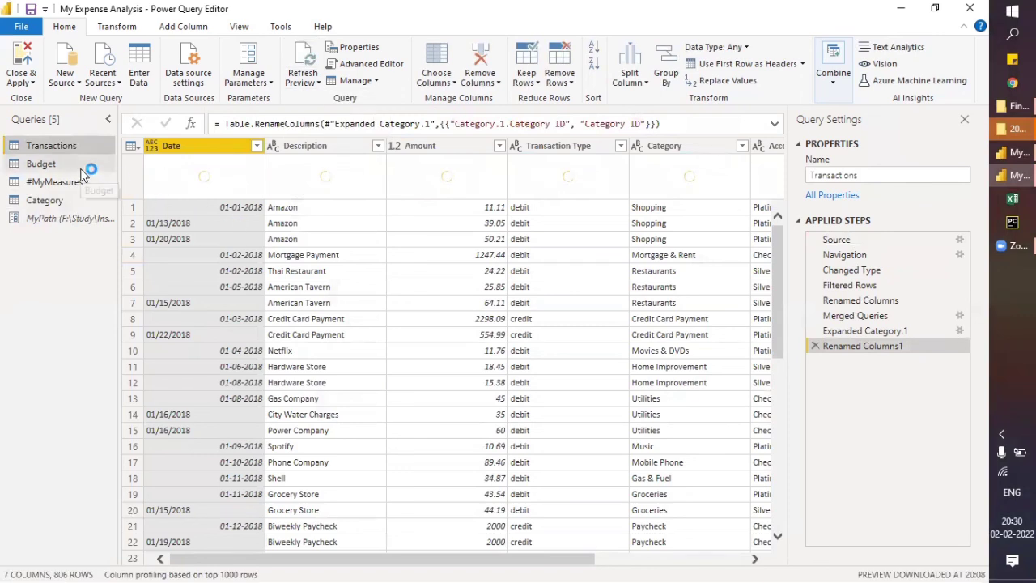
{"action": "left_click", "coordinate": [302, 79]}
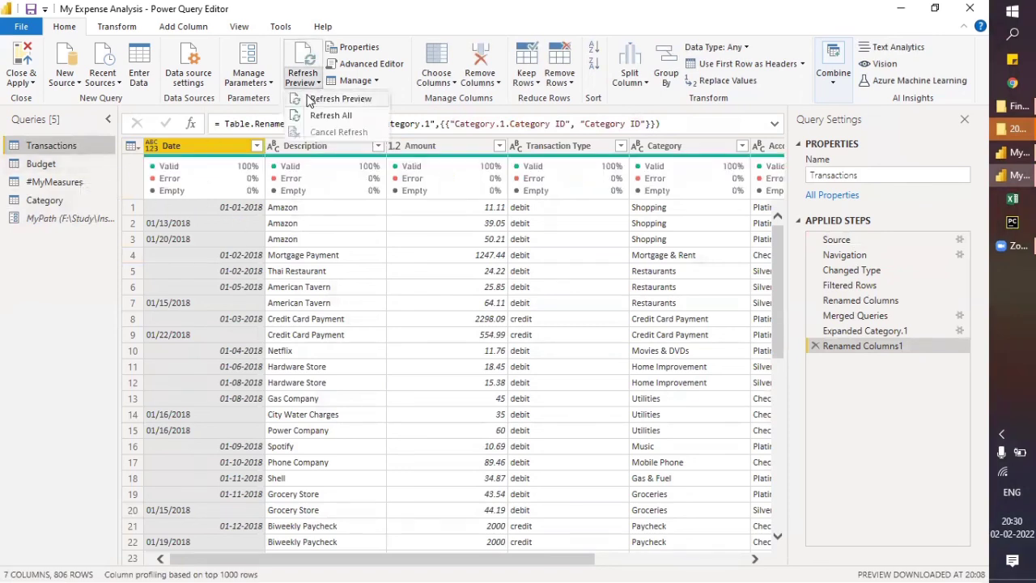
{"action": "left_click", "coordinate": [313, 116]}
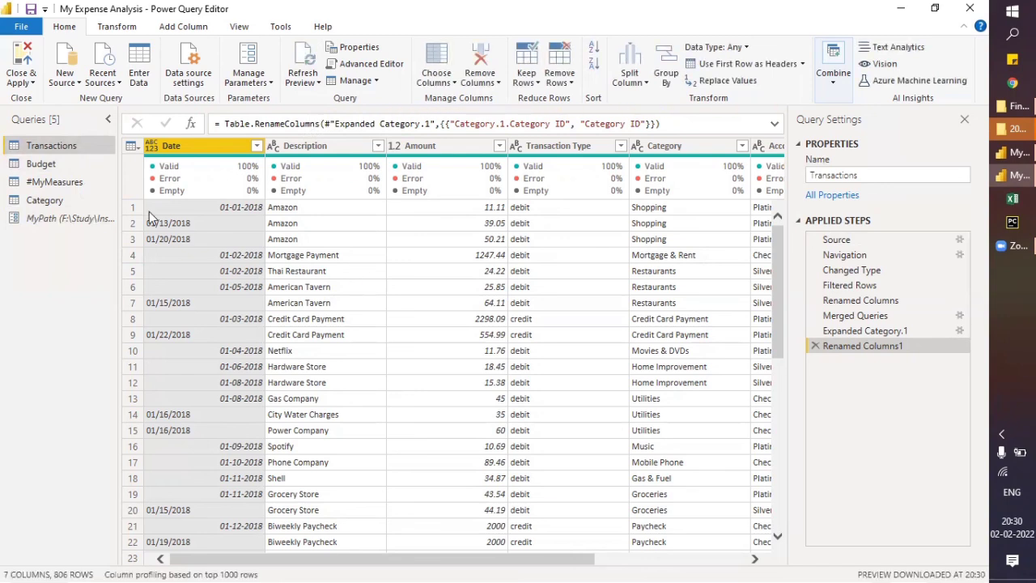
{"action": "left_click", "coordinate": [47, 163]}
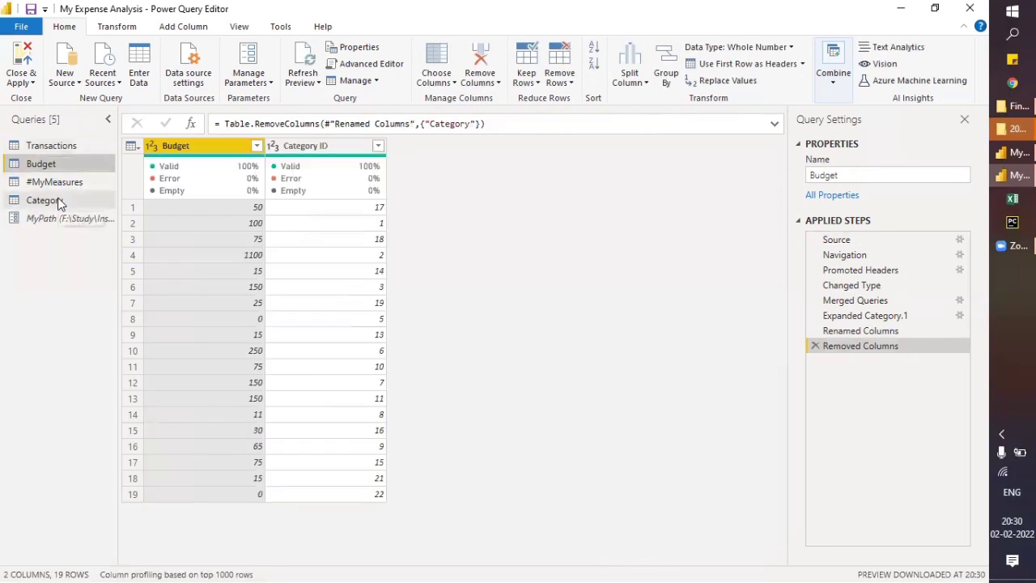
{"action": "left_click", "coordinate": [57, 201]}
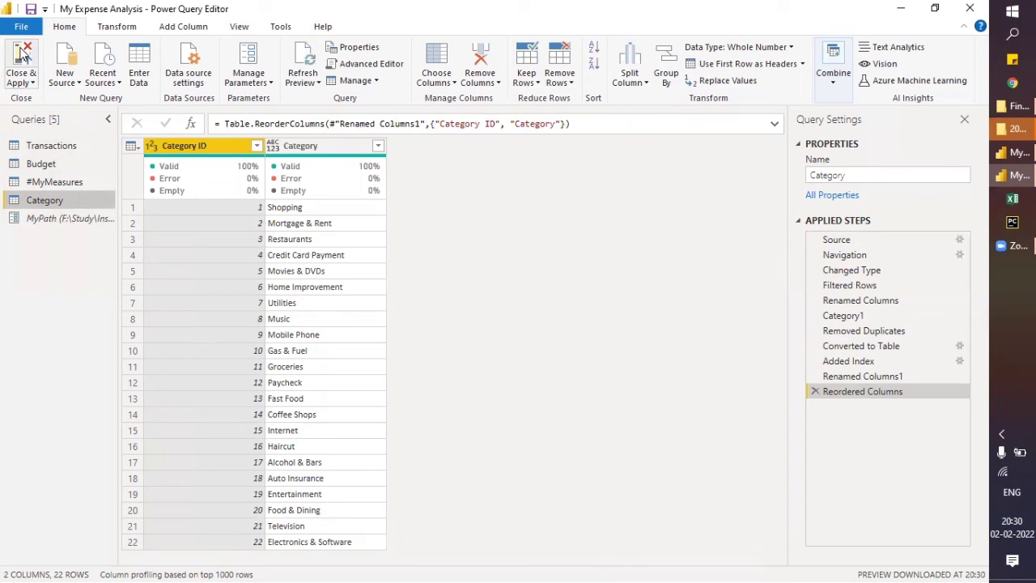
Apply the query changes, close Power Query Editor and minimize the open folder windows to view the report page.
{"action": "left_click", "coordinate": [22, 54]}
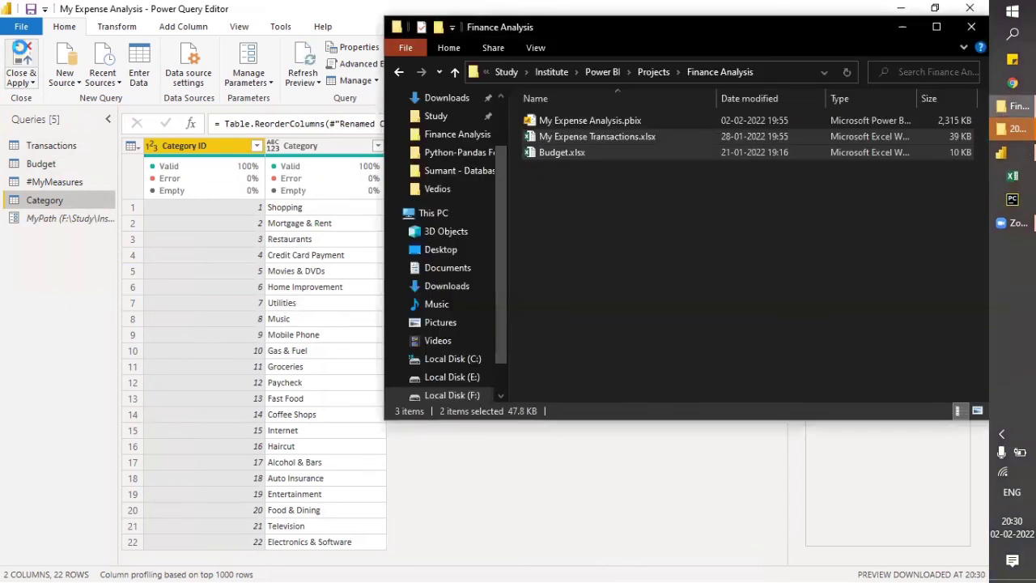
{"action": "left_click", "coordinate": [902, 31]}
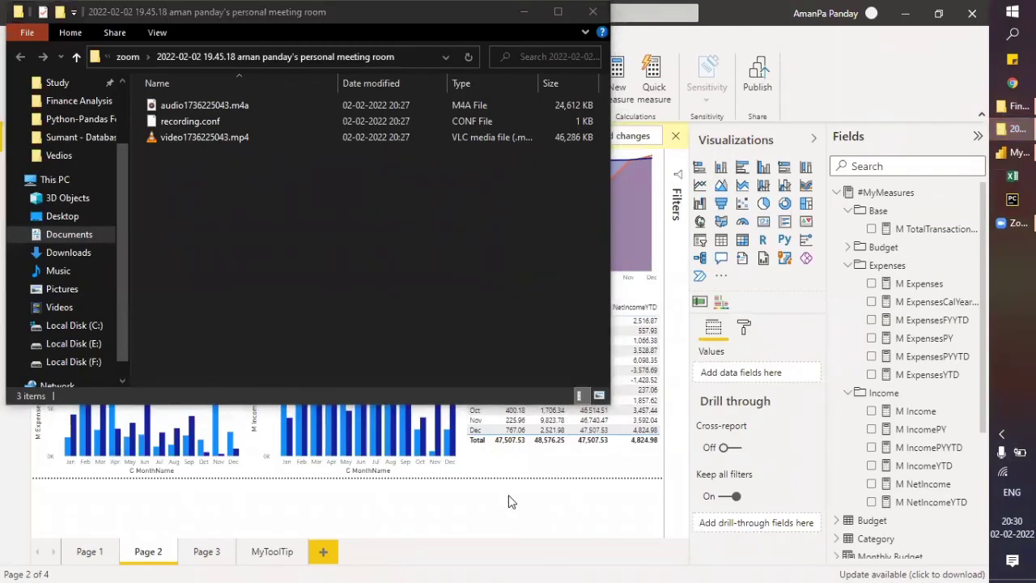
{"action": "left_click", "coordinate": [522, 13]}
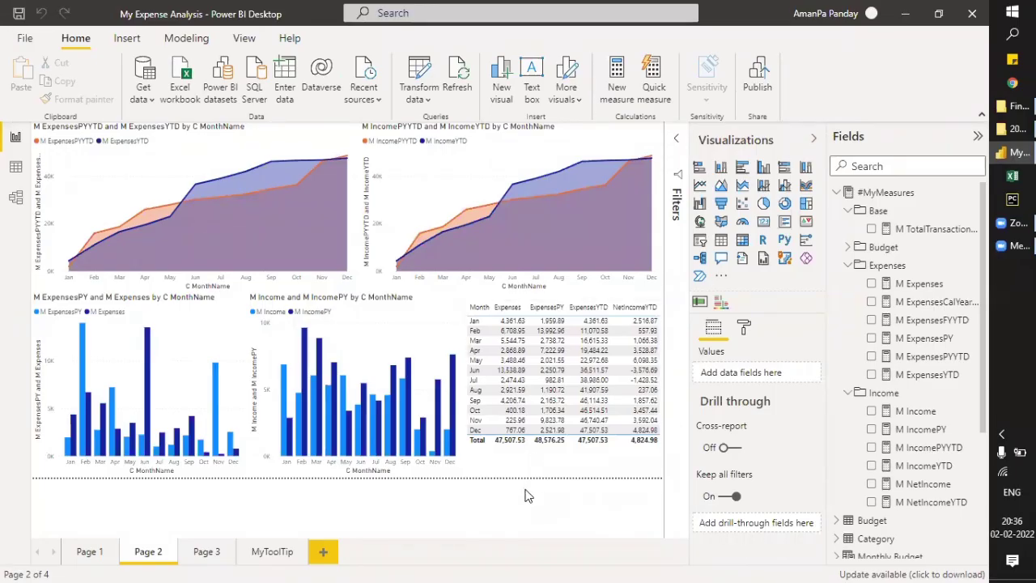
{"action": "mouse_move", "coordinate": [558, 277]}
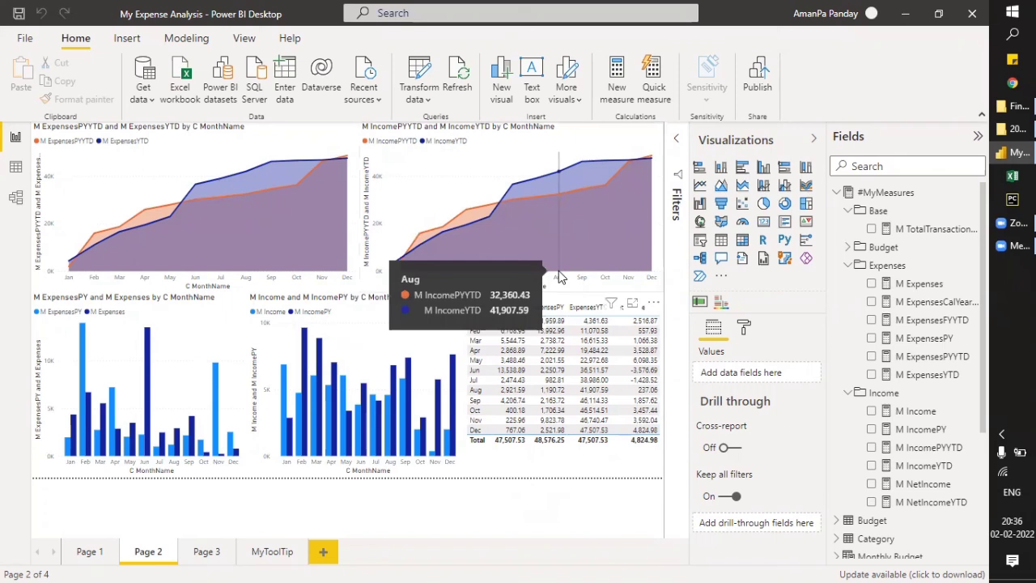